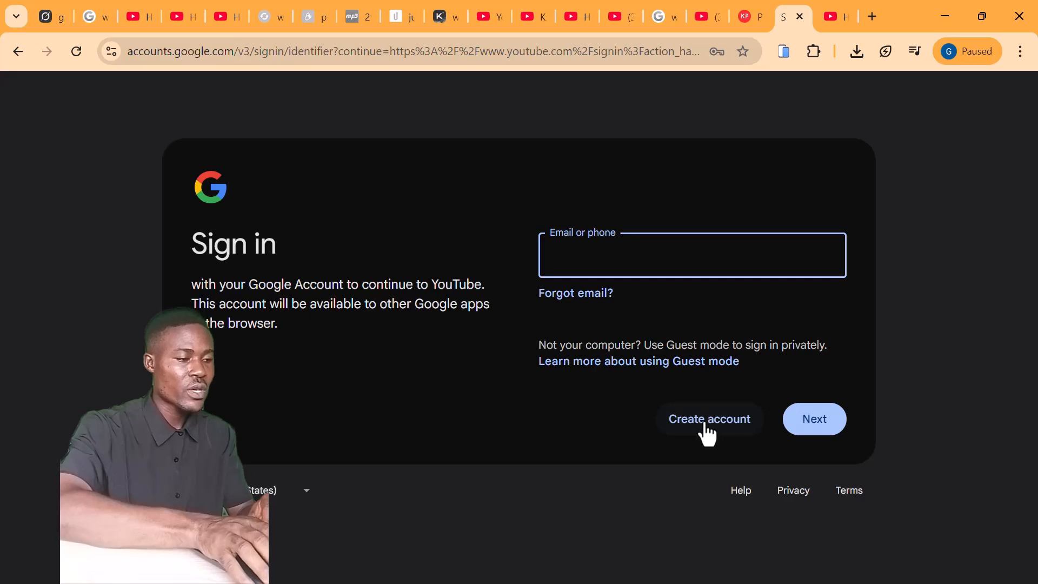
# Start a new account for work or business using a free Gmail address instead of Workspace.
pyautogui.click(701, 420)
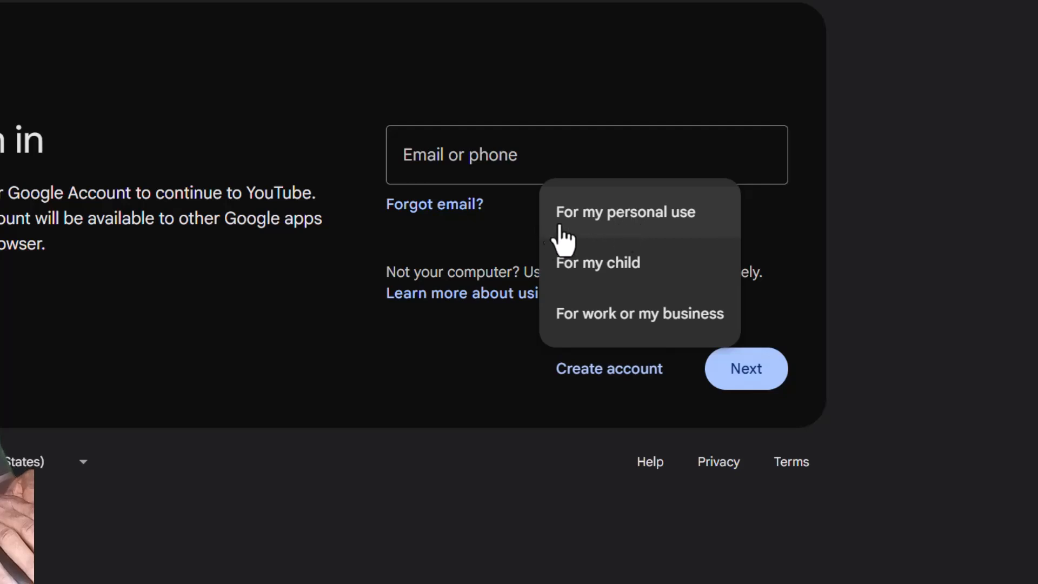
pyautogui.click(634, 324)
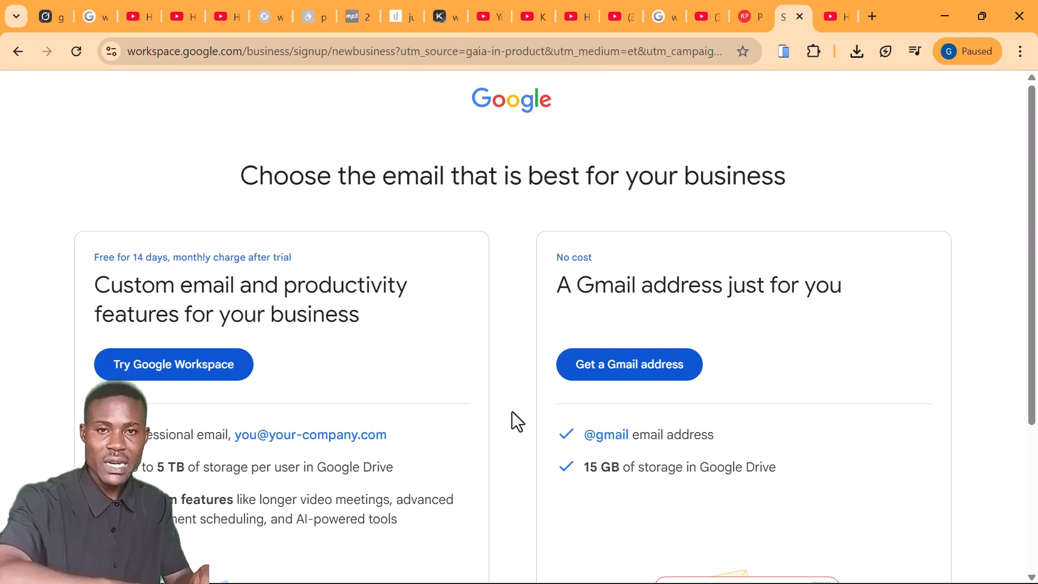
pyautogui.scroll(-1, 511, 411)
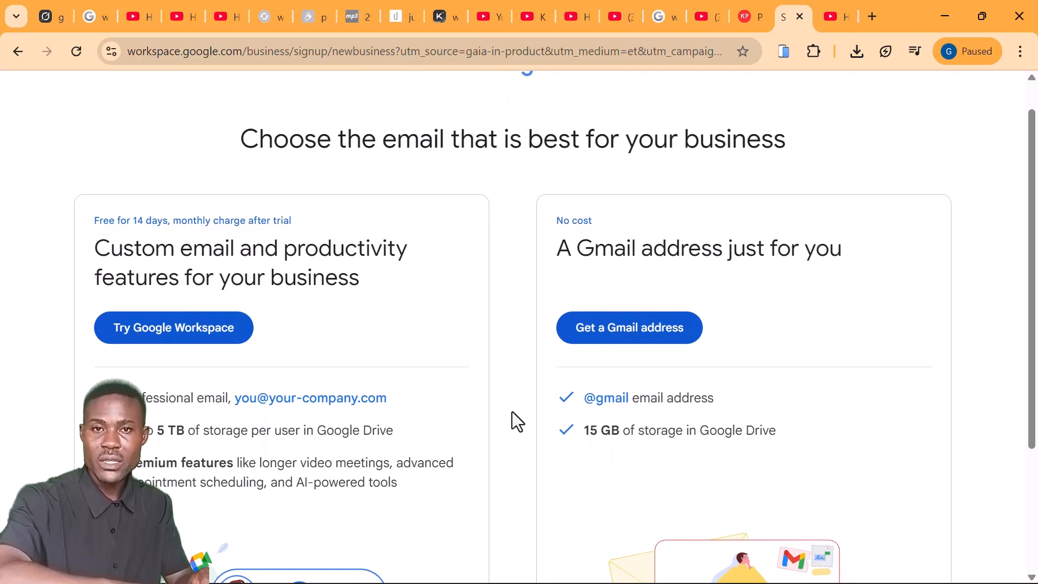
pyautogui.scroll(-1, 511, 410)
pyautogui.scroll(1, 511, 411)
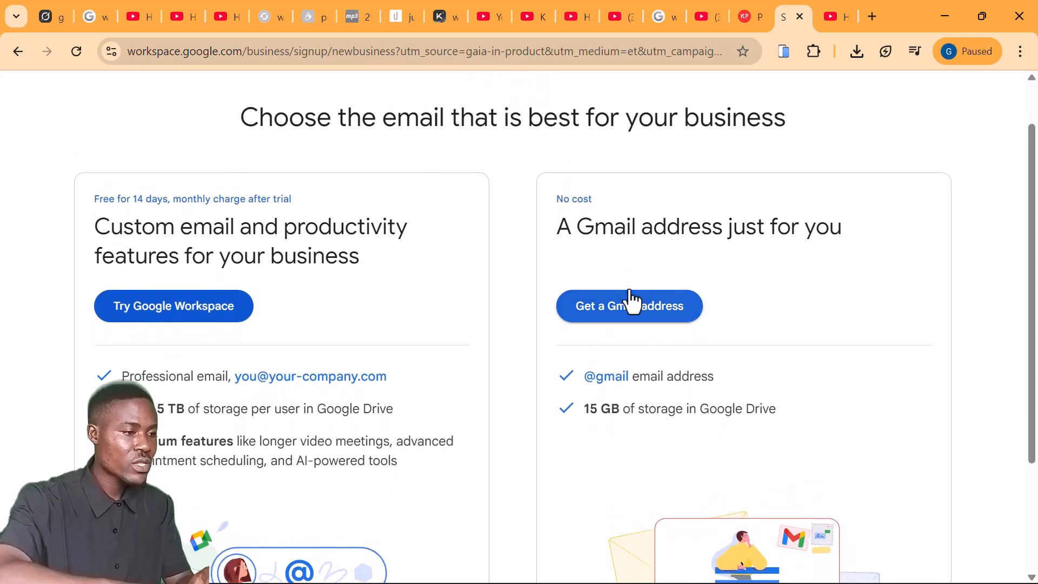
pyautogui.click(643, 310)
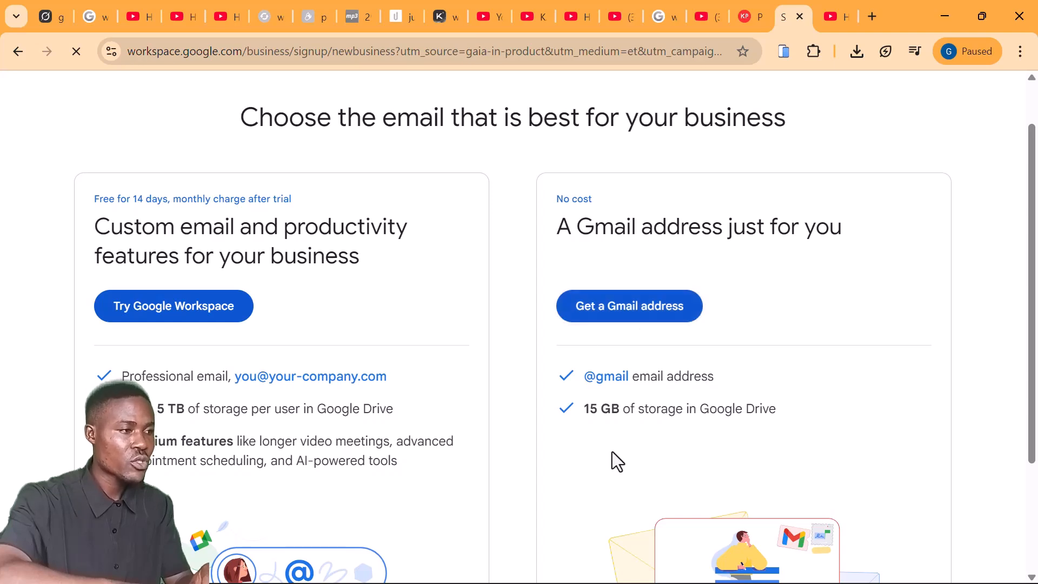
pyautogui.click(604, 304)
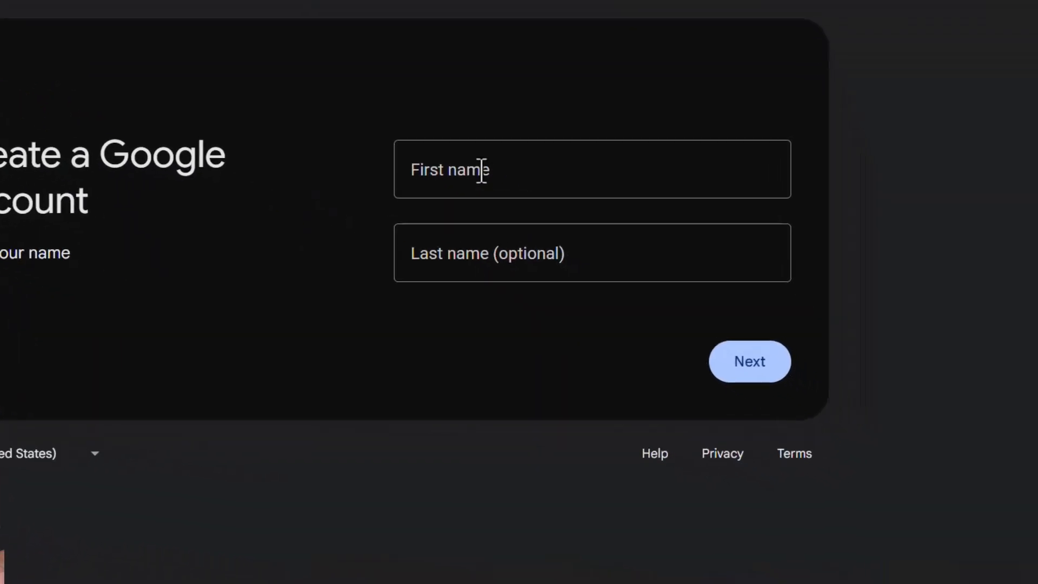
# Enter Techfonel as the first name.
pyautogui.click(605, 267)
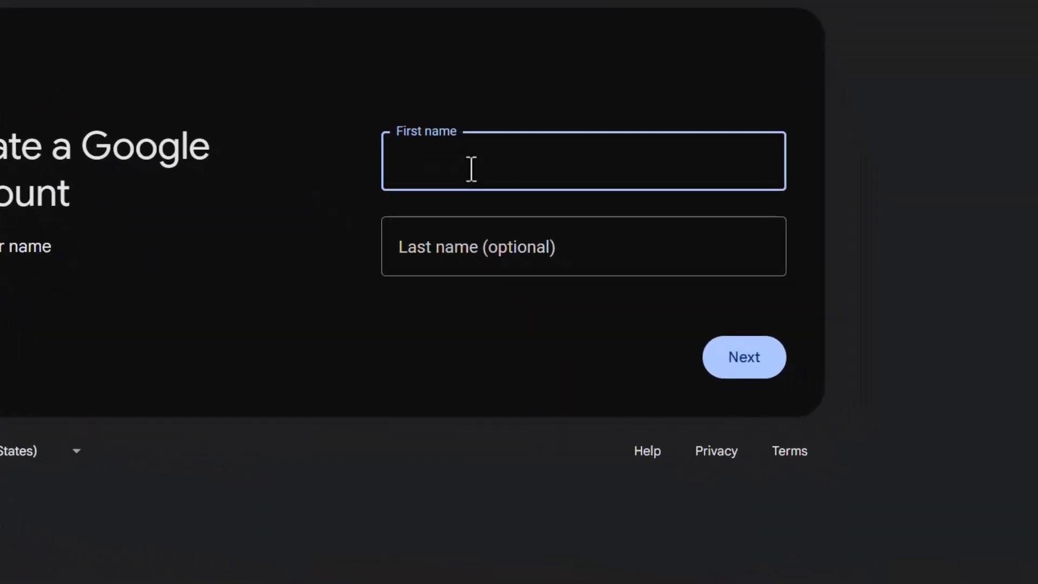
pyautogui.click(459, 261)
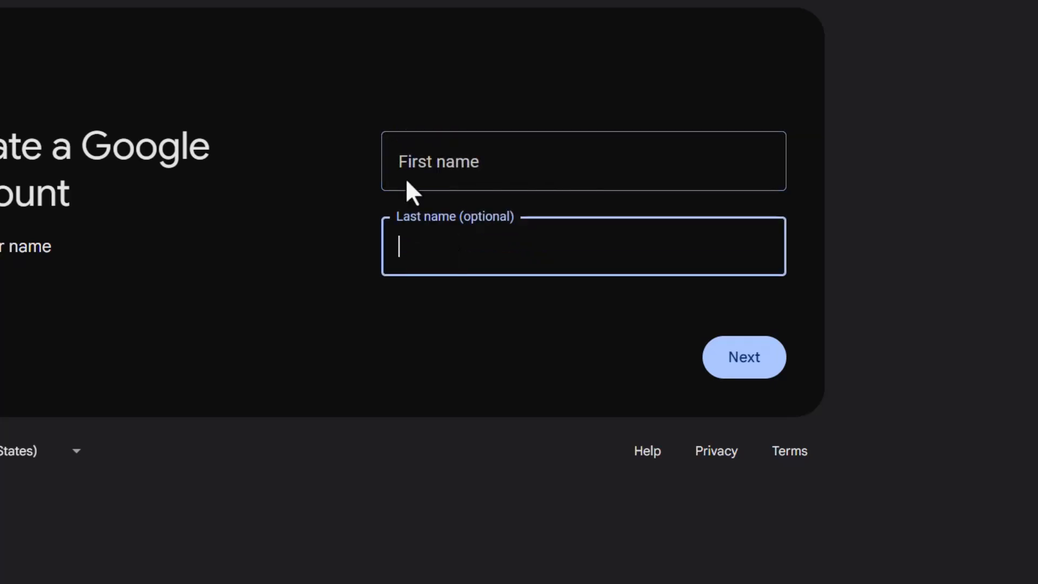
pyautogui.click(451, 166)
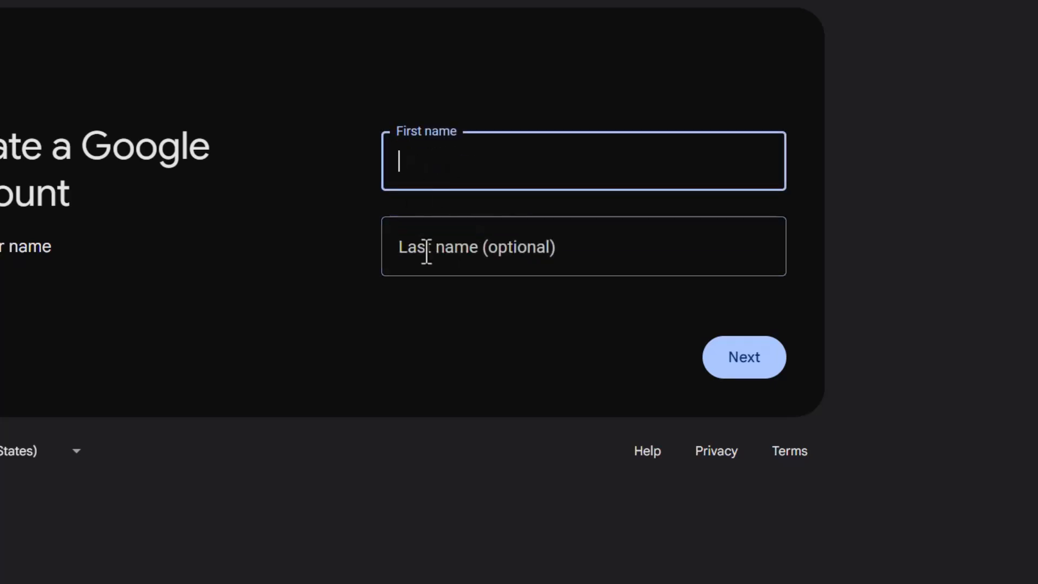
pyautogui.click(427, 250)
pyautogui.click(469, 165)
pyautogui.write('Techfonel')
# Continue past the name page and fill in the birth month, day and year.
pyautogui.click(737, 355)
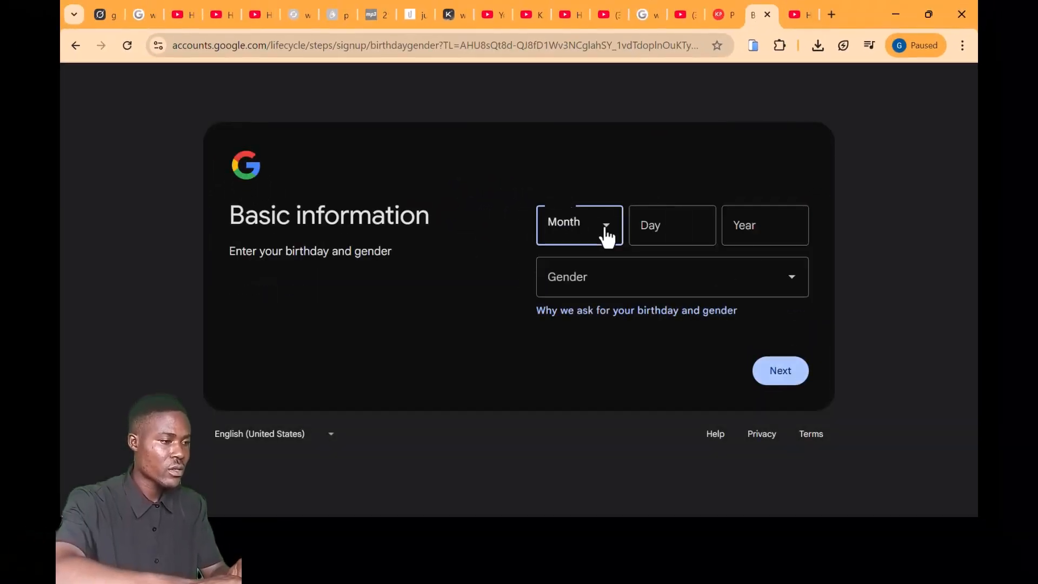
pyautogui.click(606, 234)
pyautogui.click(577, 343)
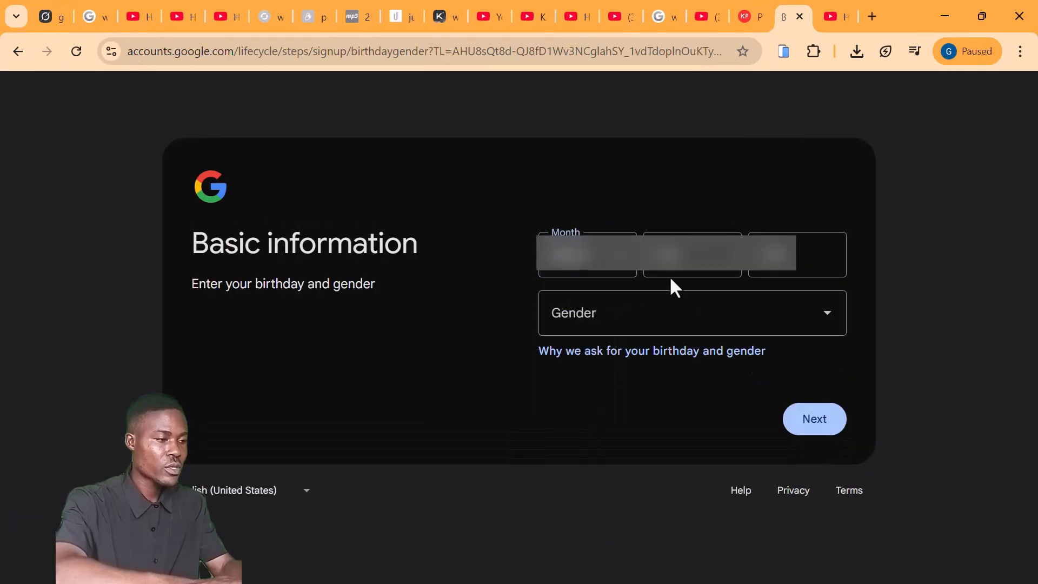
pyautogui.click(702, 254)
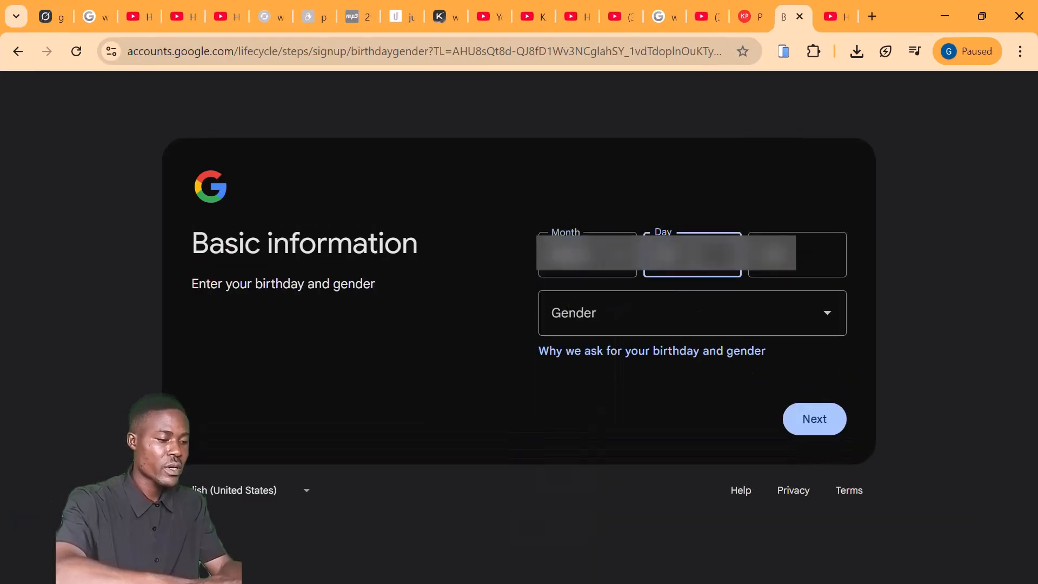
pyautogui.click(783, 254)
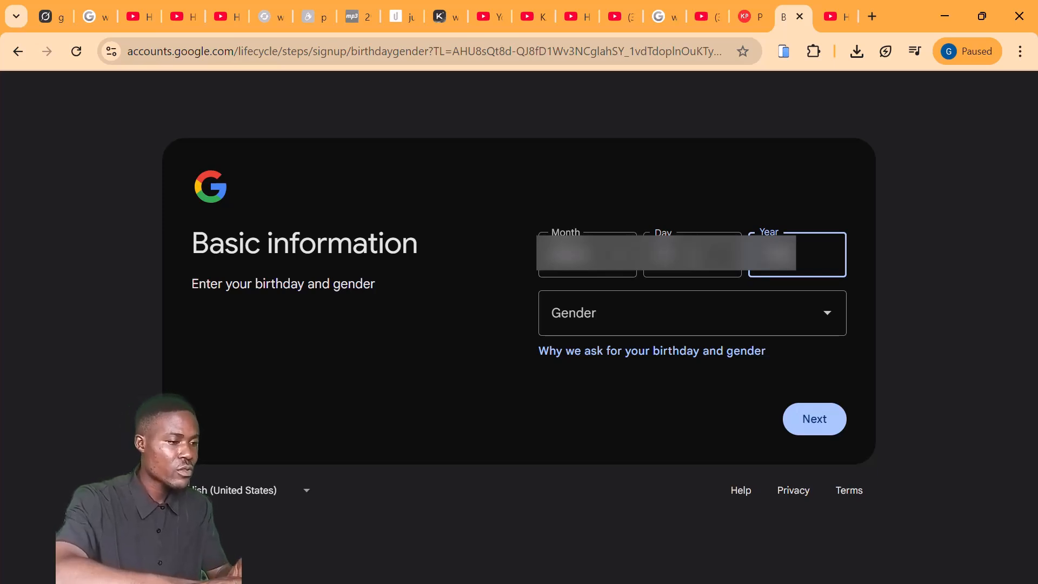
# Set gender to Rather not say, continue, and choose to create a new Gmail address.
pyautogui.click(644, 324)
pyautogui.click(643, 441)
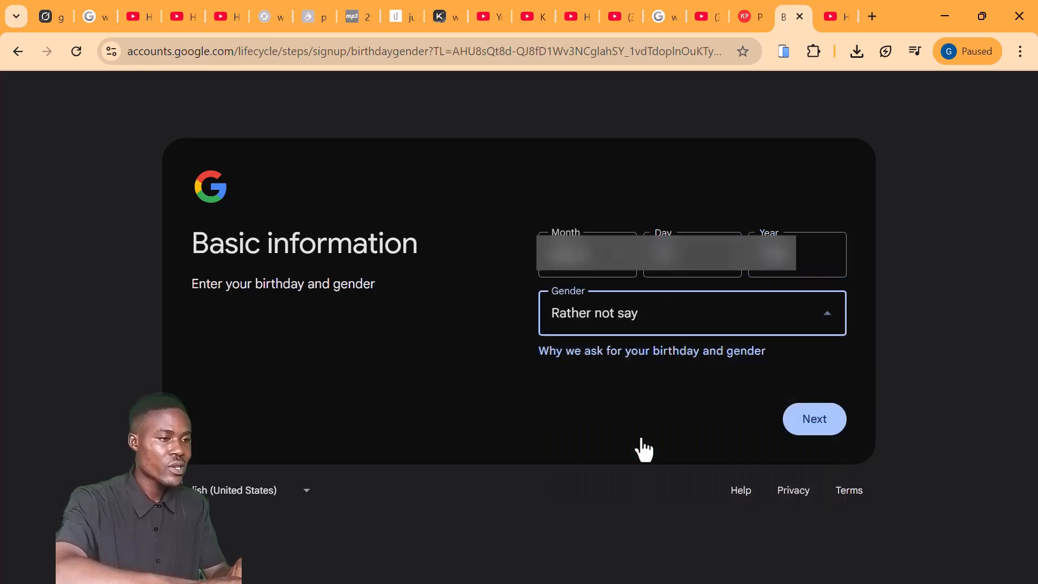
pyautogui.click(805, 427)
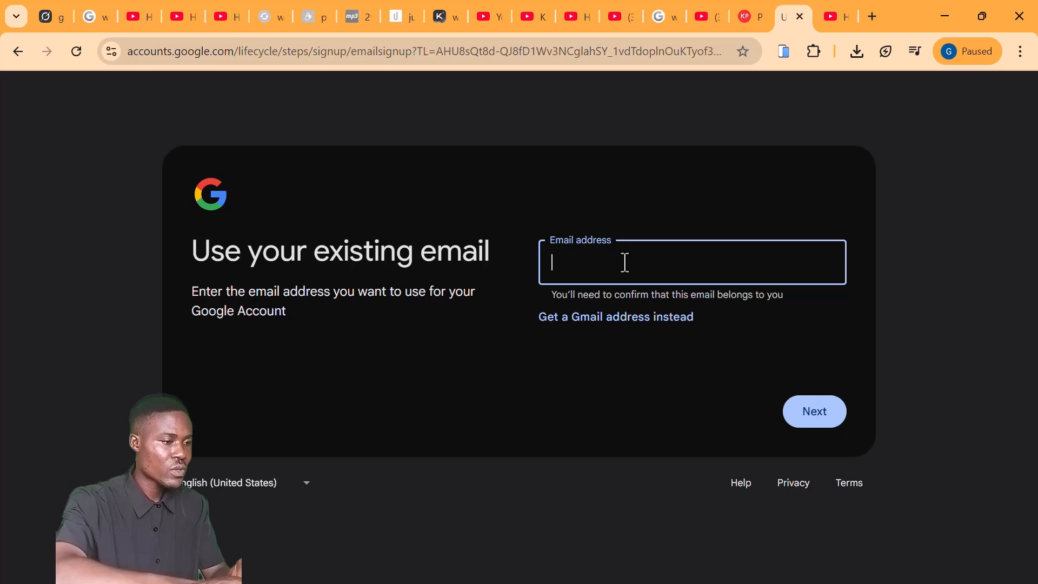
pyautogui.click(606, 324)
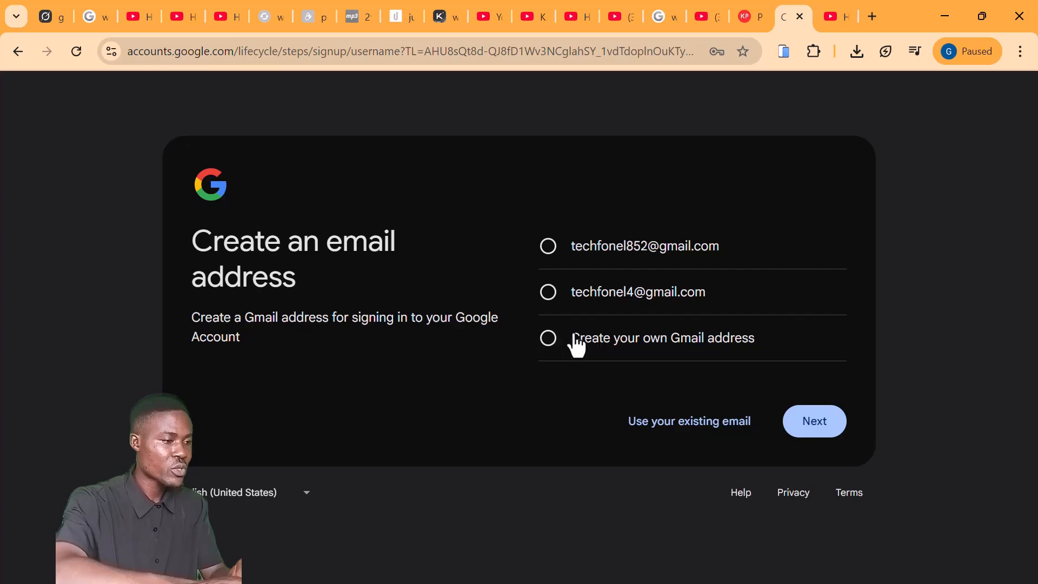
# Create your own Gmail address by entering a custom username and submitting it.
pyautogui.click(618, 353)
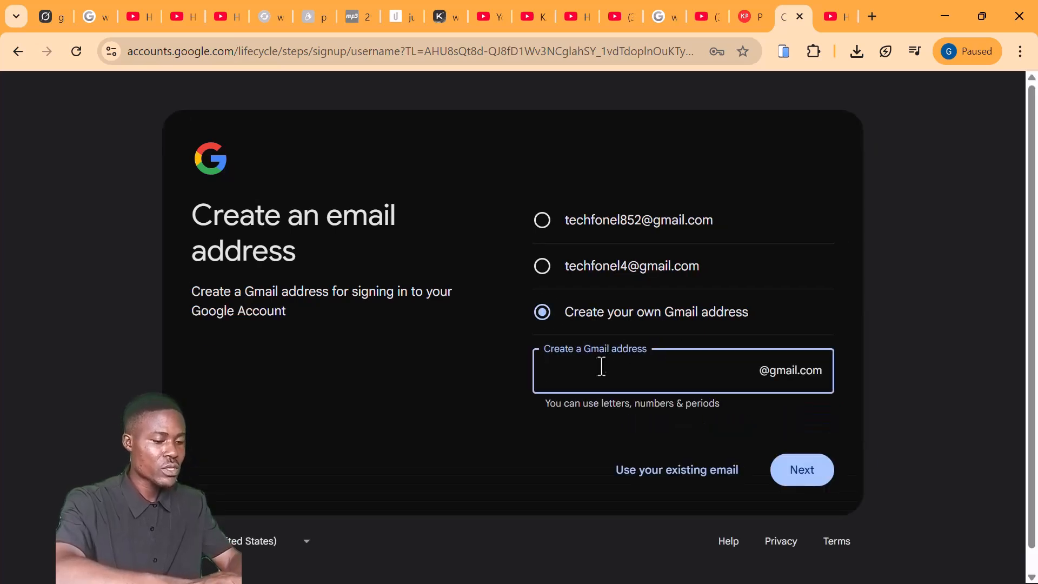
pyautogui.click(600, 370)
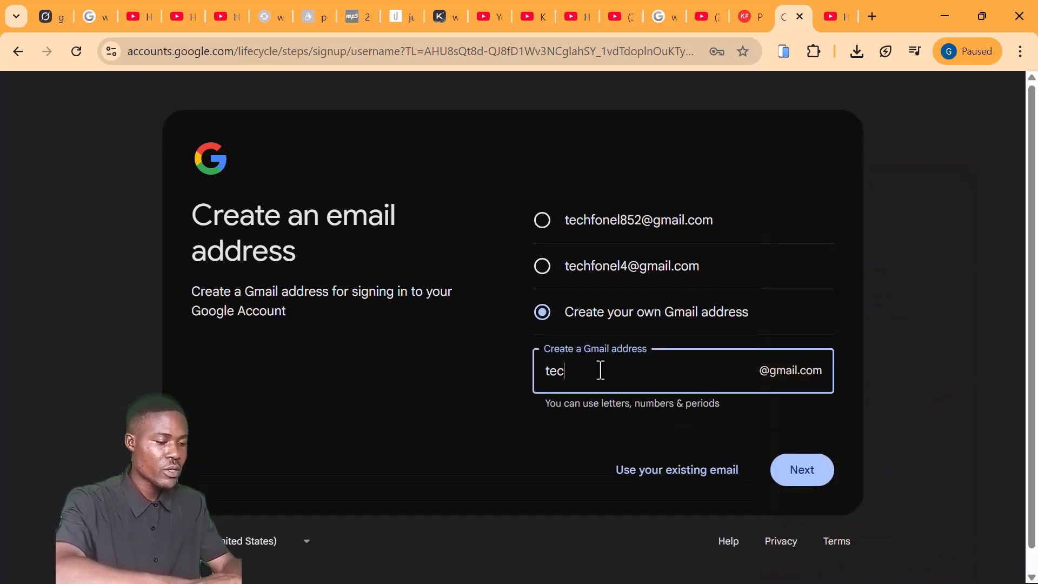
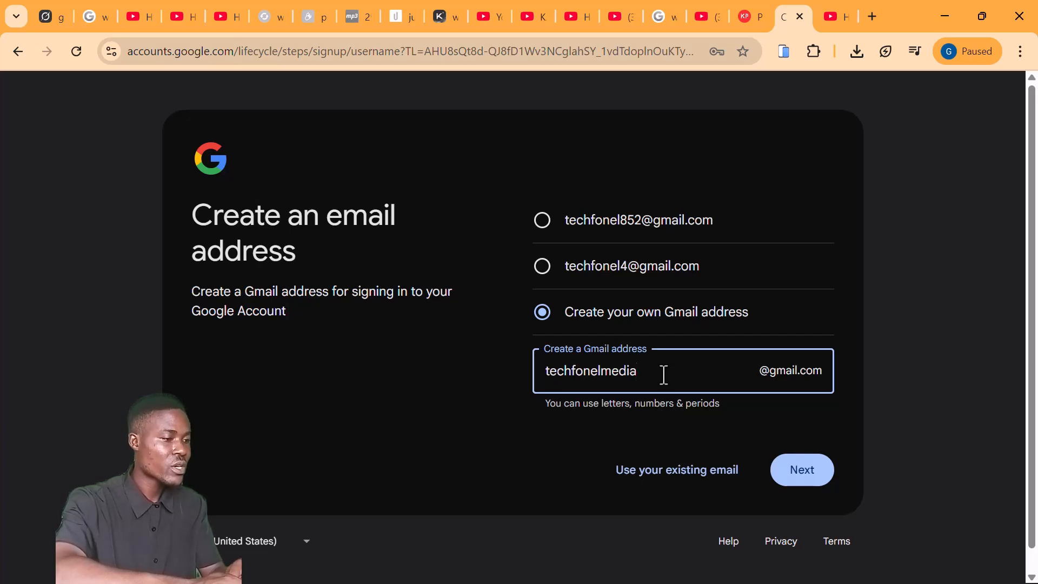
pyautogui.click(798, 476)
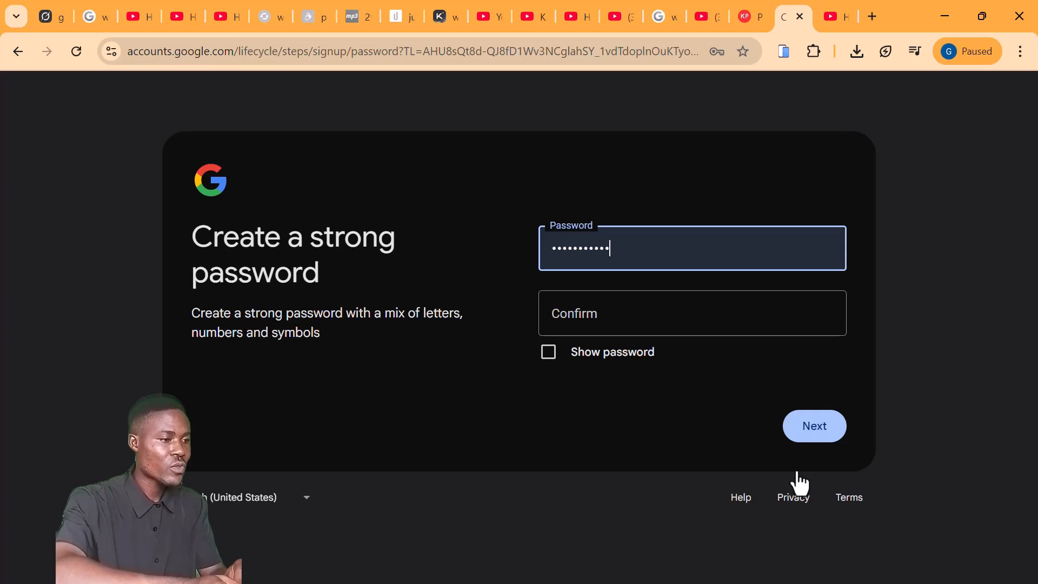
# Enter and confirm the account password, then continue.
pyautogui.doubleClick(646, 254)
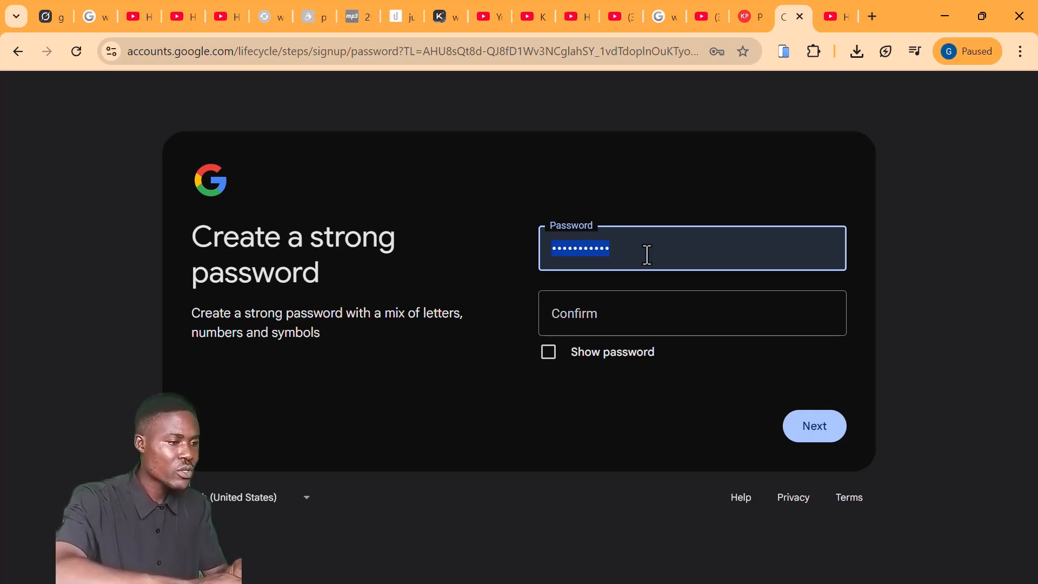
pyautogui.click(635, 256)
pyautogui.doubleClick(635, 256)
pyautogui.click(611, 315)
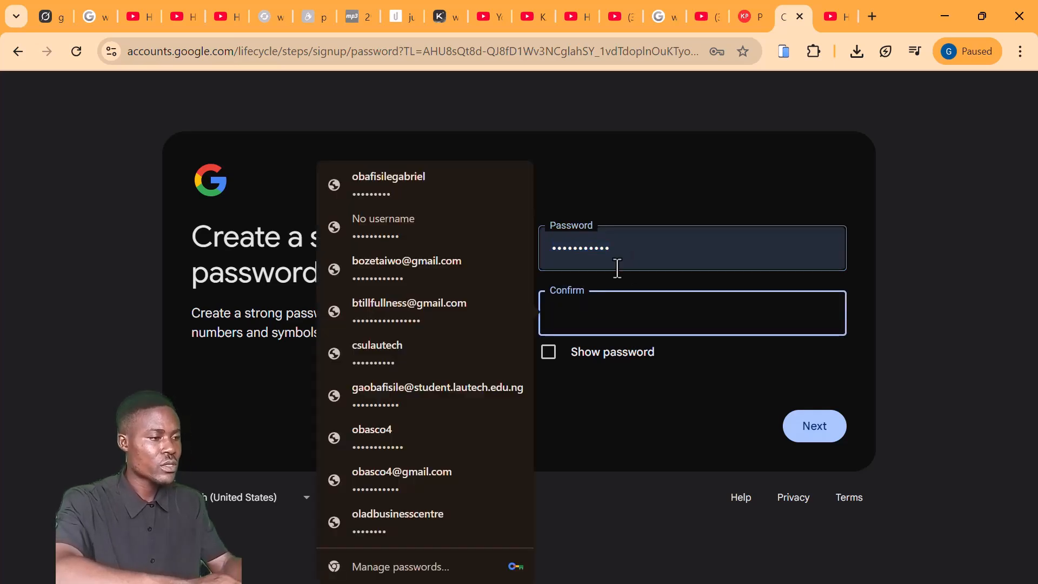
pyautogui.click(668, 249)
pyautogui.press('BackSpace')
pyautogui.press('BackSpace')
pyautogui.press('BackSpace')
pyautogui.press('BackSpace')
pyautogui.press('BackSpace')
pyautogui.press('BackSpace')
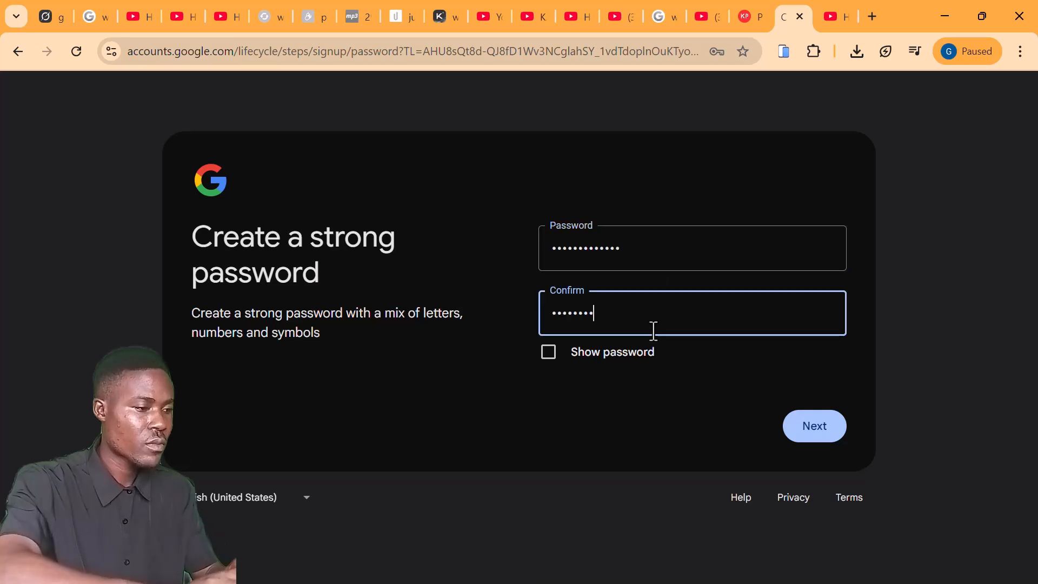
pyautogui.write('•••••')
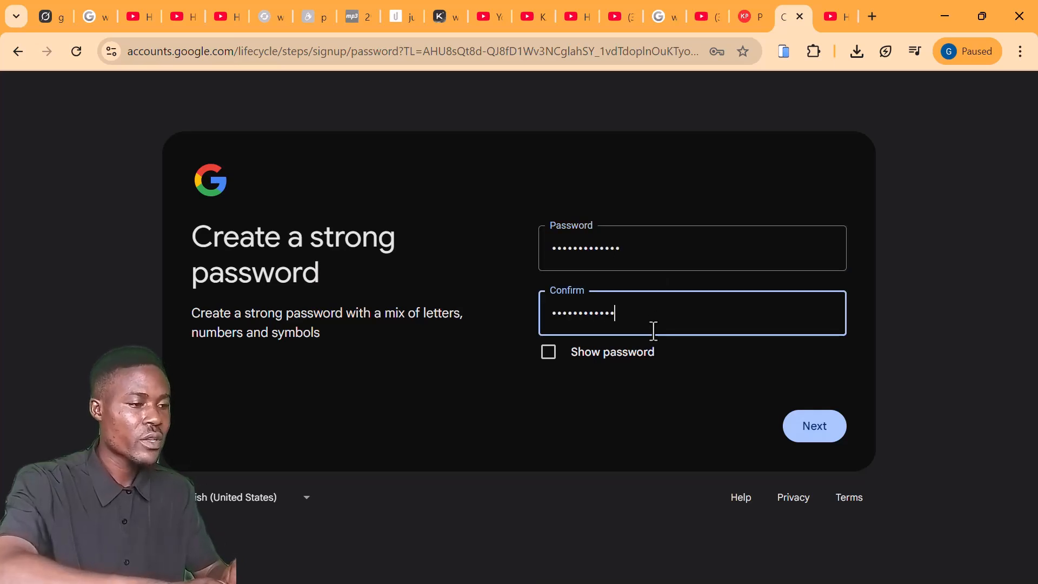
pyautogui.click(809, 427)
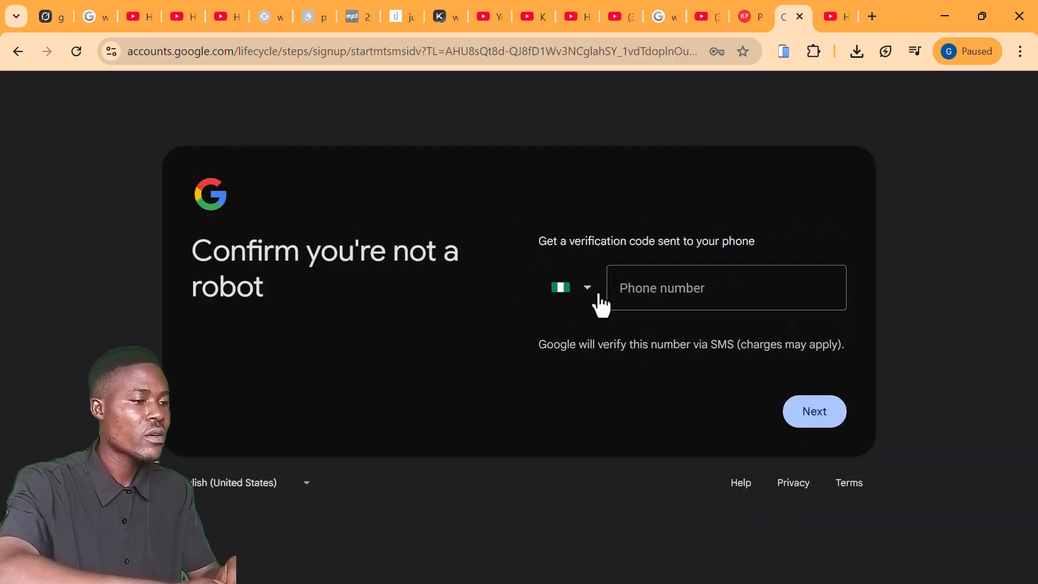
# Enter the phone number and request a verification code by text message.
pyautogui.click(589, 299)
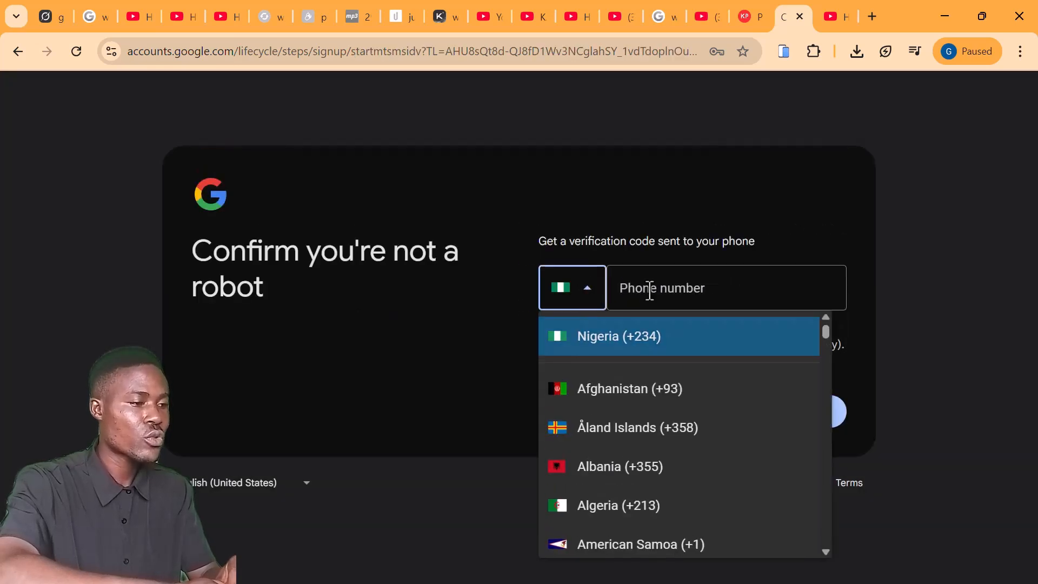
pyautogui.click(648, 290)
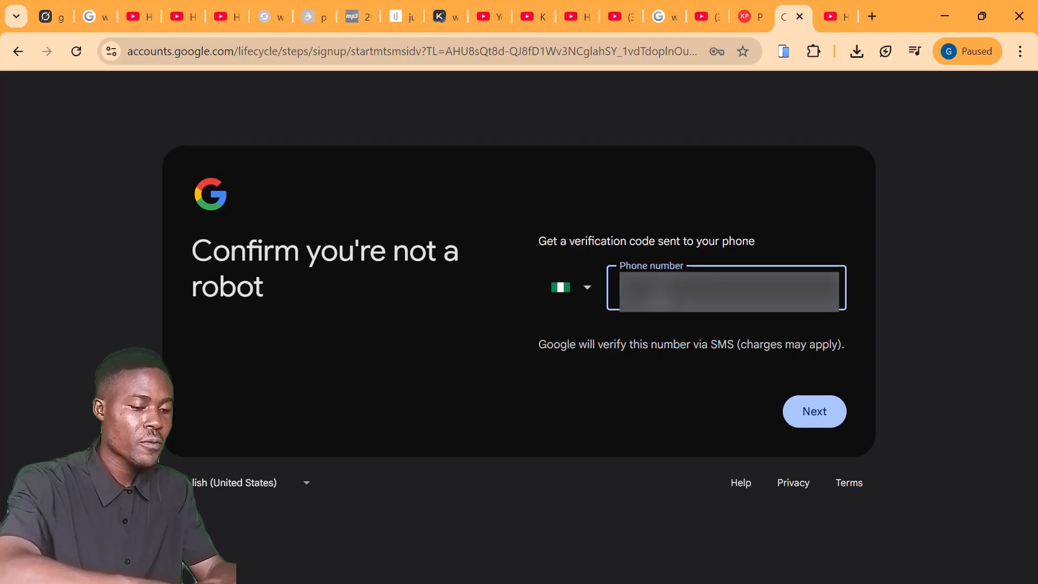
pyautogui.write('••••')
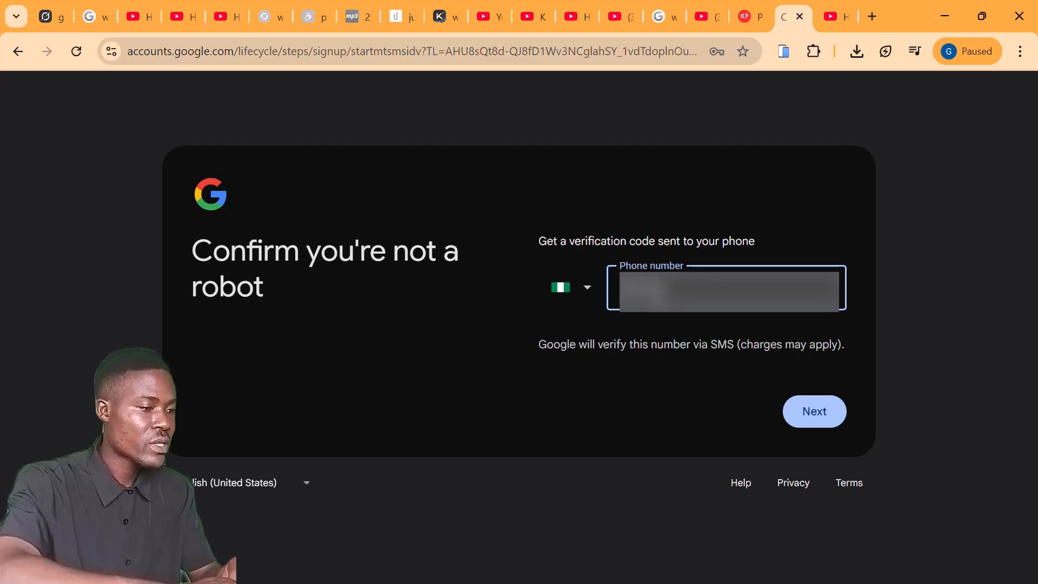
pyautogui.write('••••')
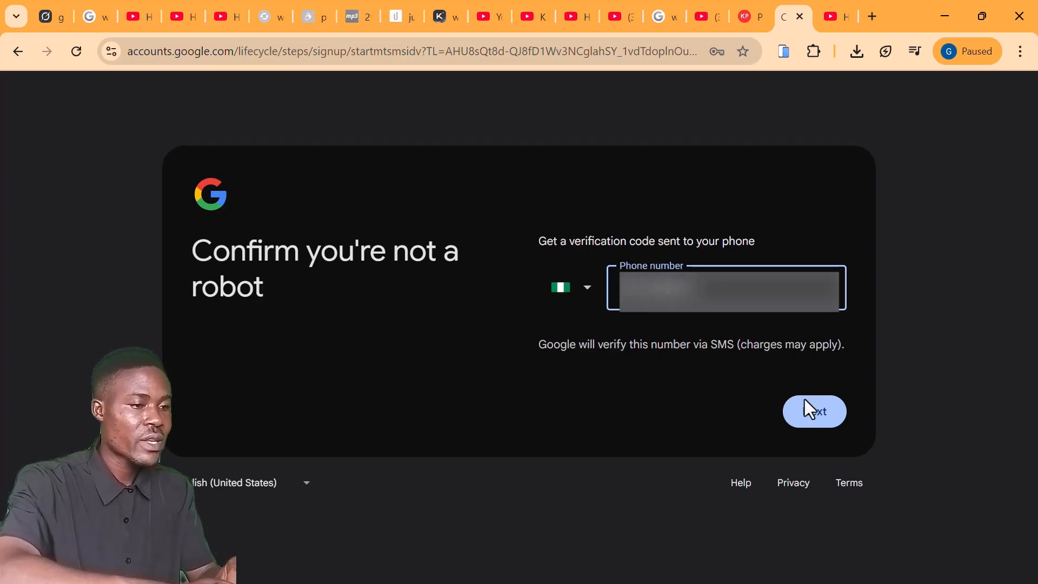
pyautogui.click(816, 417)
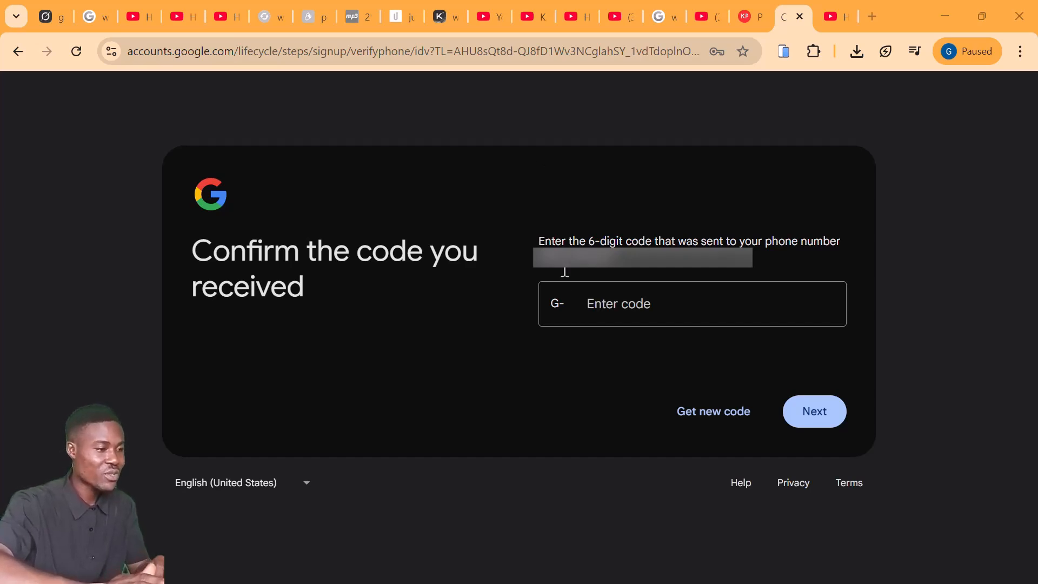
# Enter the texted 6-digit verification code and submit it.
pyautogui.click(608, 304)
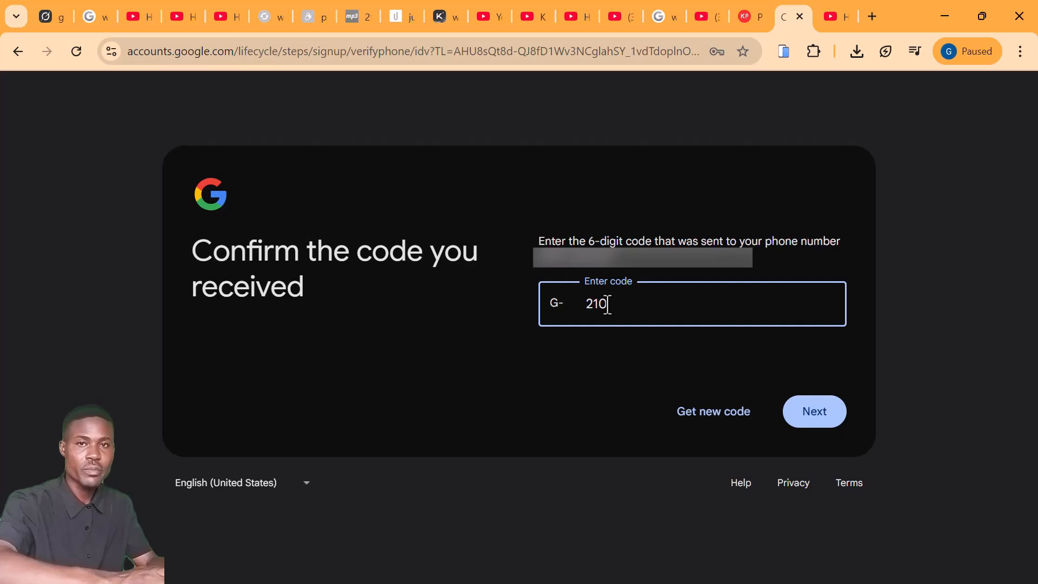
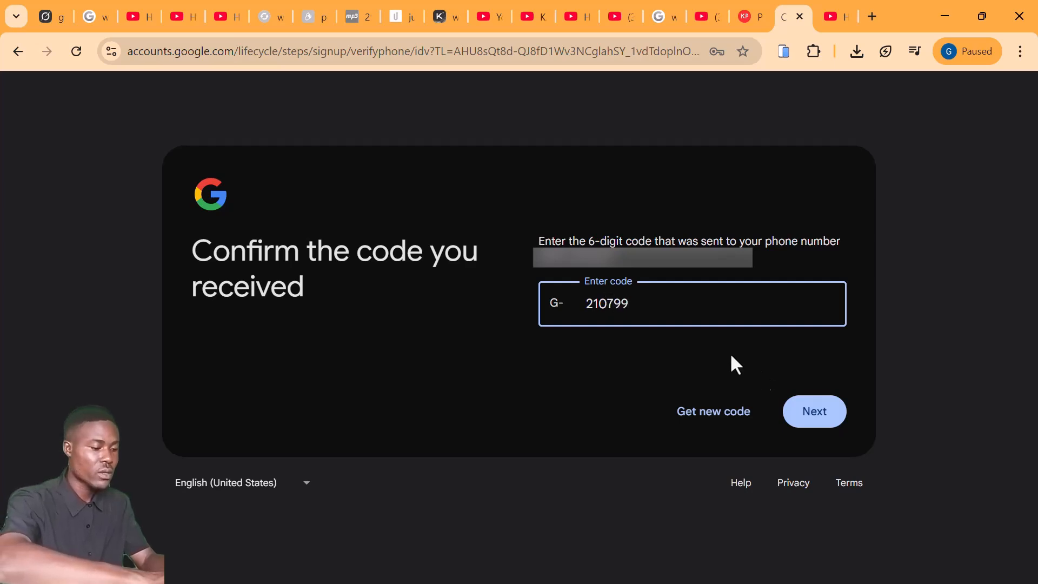
pyautogui.click(834, 425)
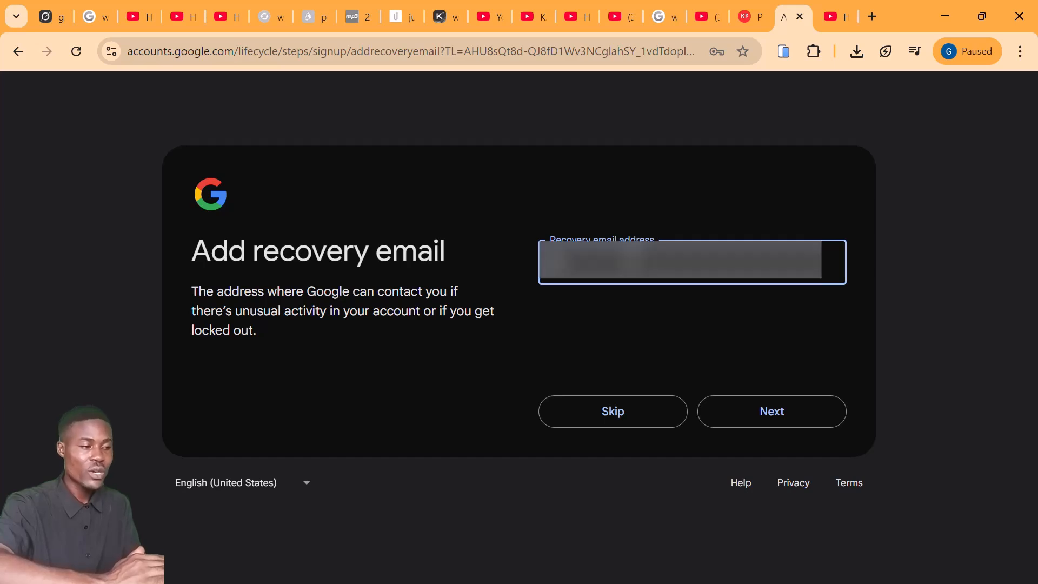
# Enter a recovery email address, then accept the account info review.
pyautogui.write('**')
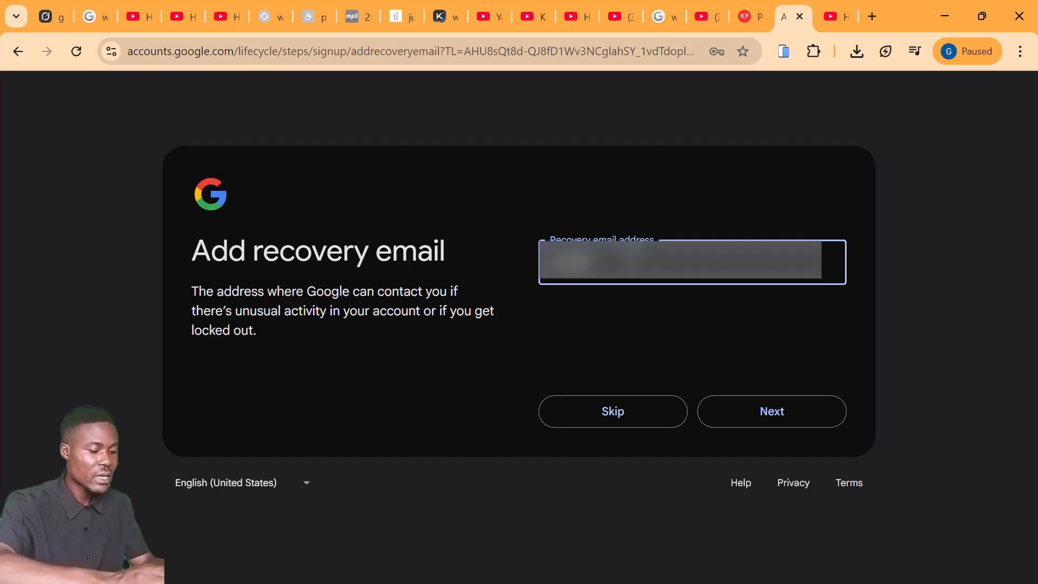
pyautogui.write('****')
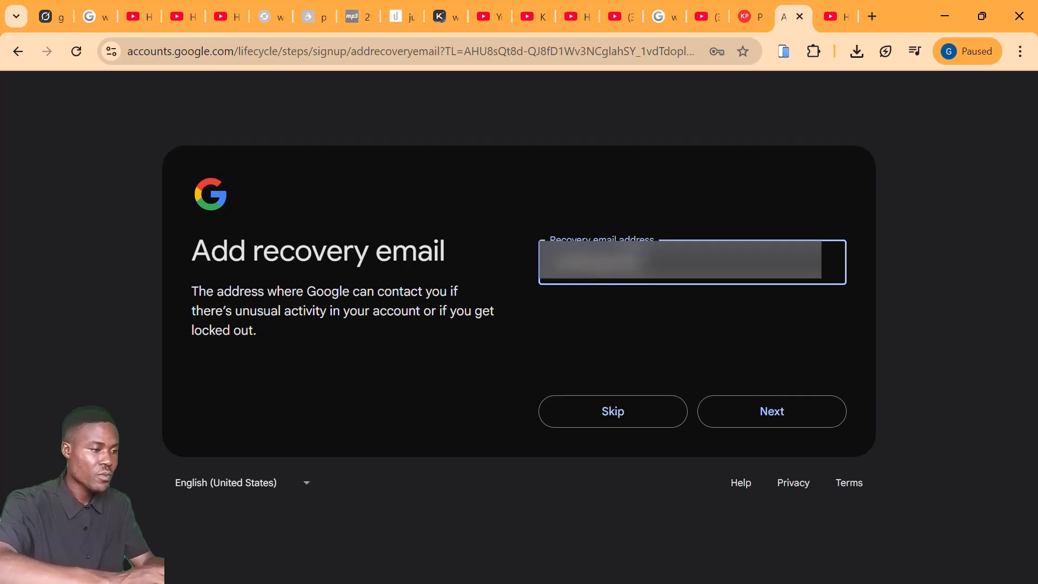
pyautogui.write('********')
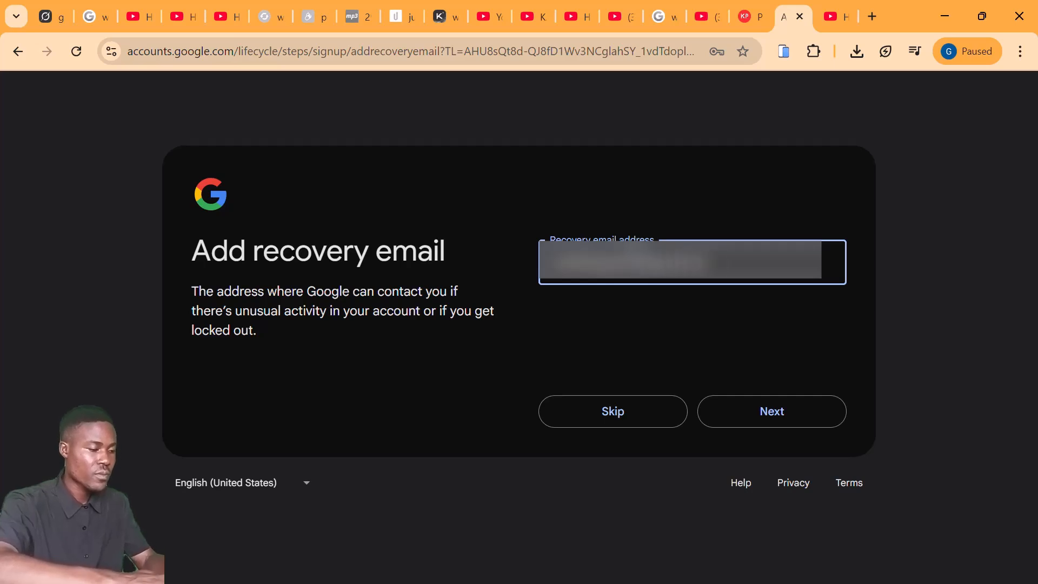
pyautogui.click(752, 426)
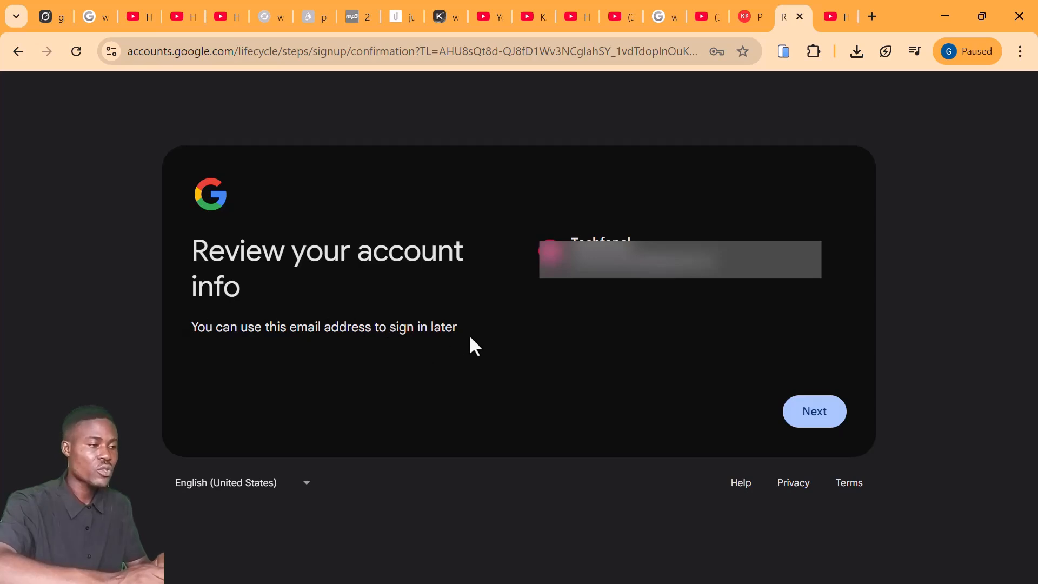
pyautogui.click(811, 417)
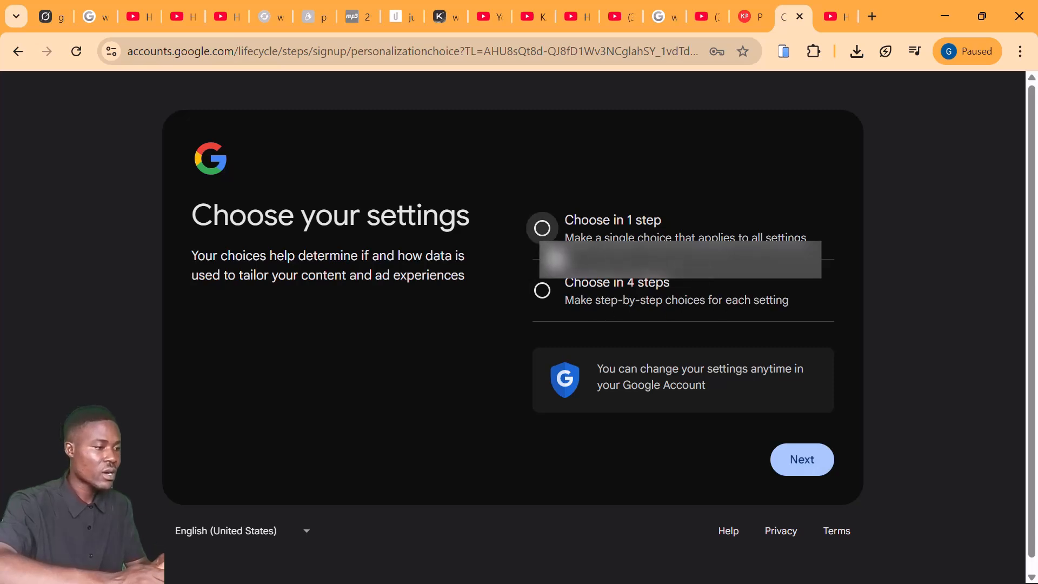
# Choose settings in 1 step and accept all personalization settings.
pyautogui.click(542, 227)
pyautogui.click(785, 461)
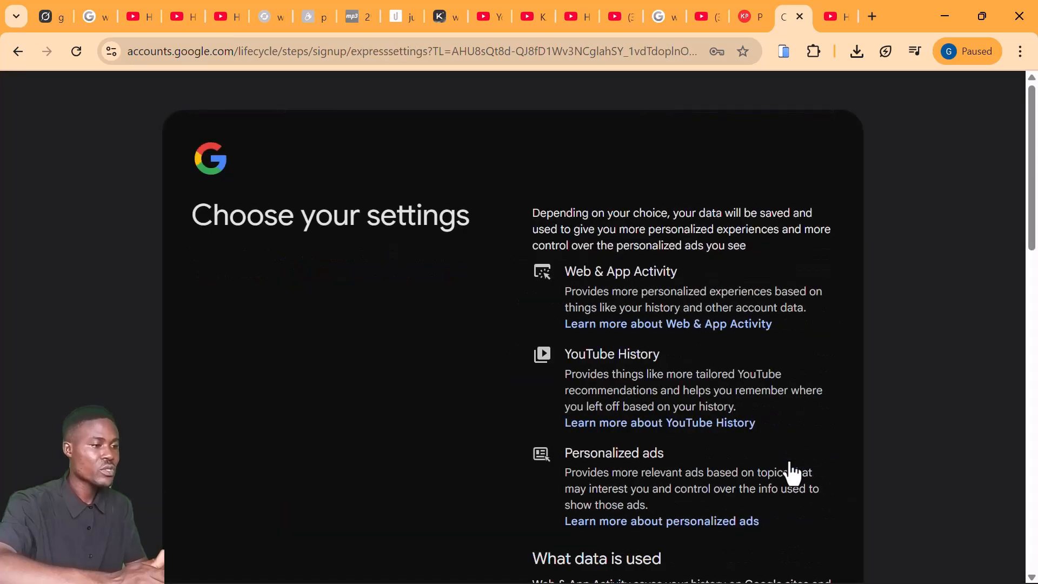
pyautogui.scroll(-1, 610, 413)
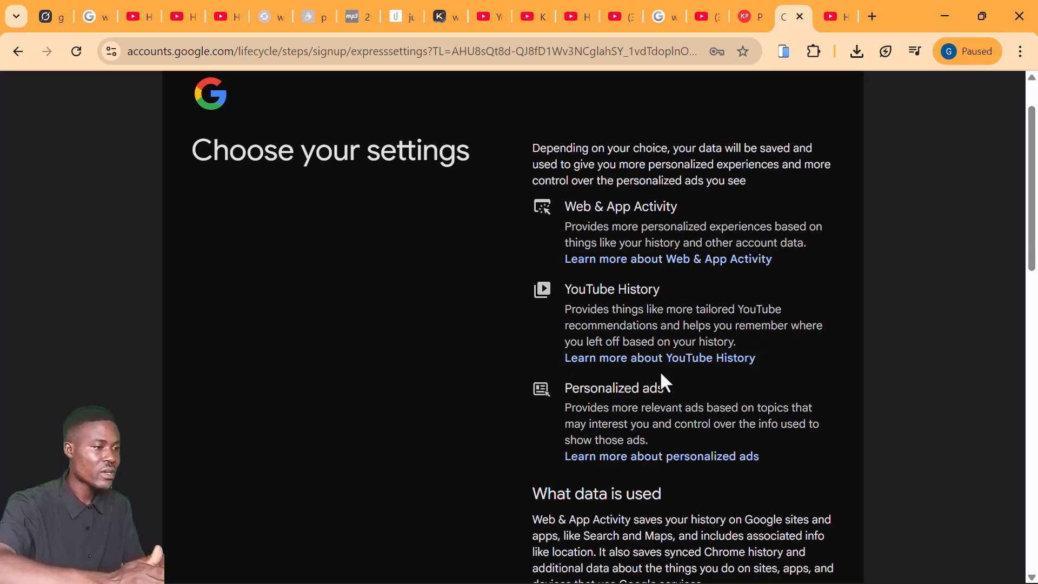
pyautogui.scroll(-15, 662, 380)
pyautogui.scroll(-2, 660, 373)
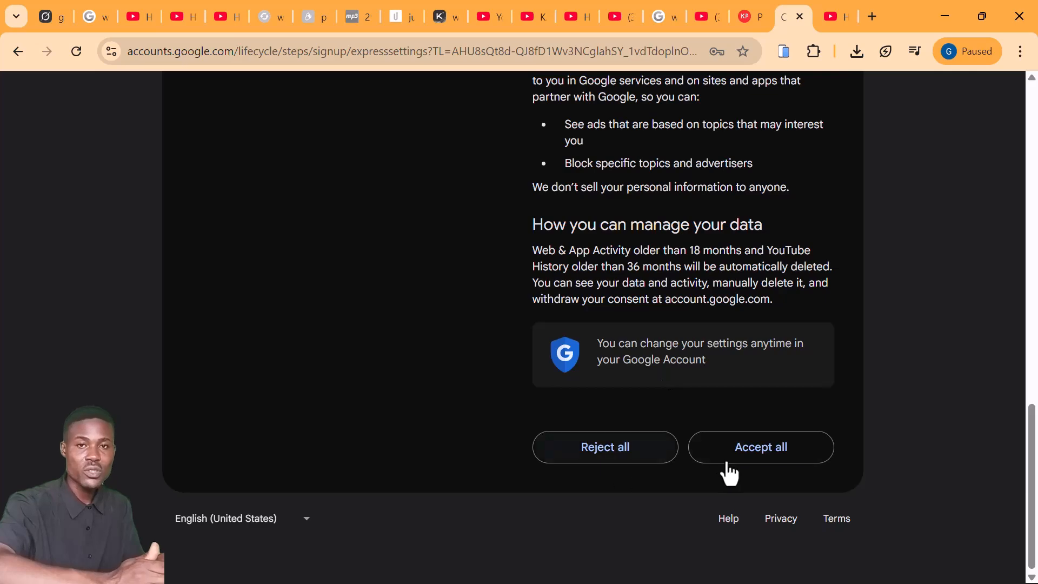
pyautogui.click(761, 457)
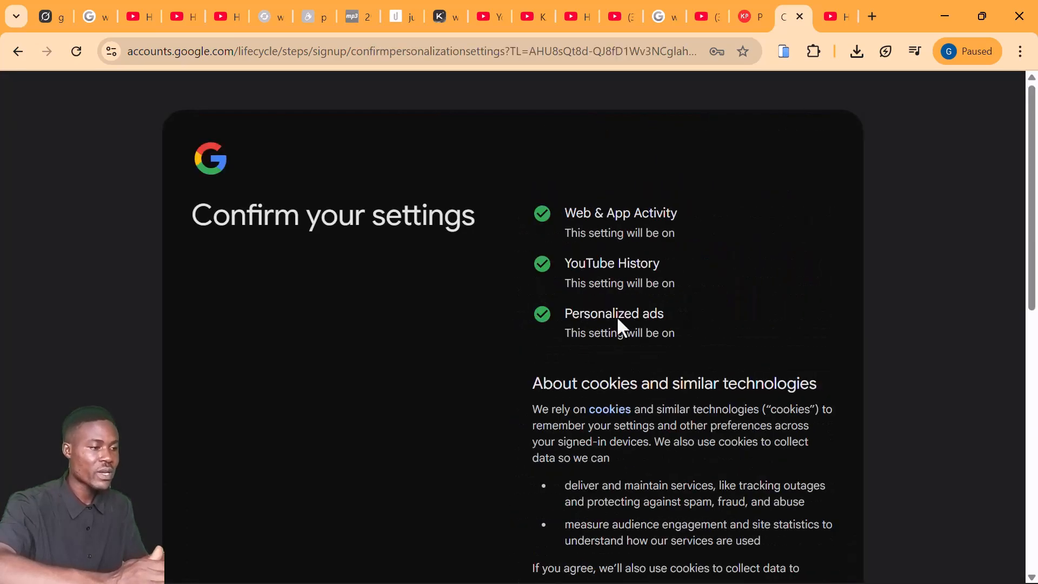
# Confirm the accepted personalization settings at the bottom of the page.
pyautogui.scroll(-1, 712, 454)
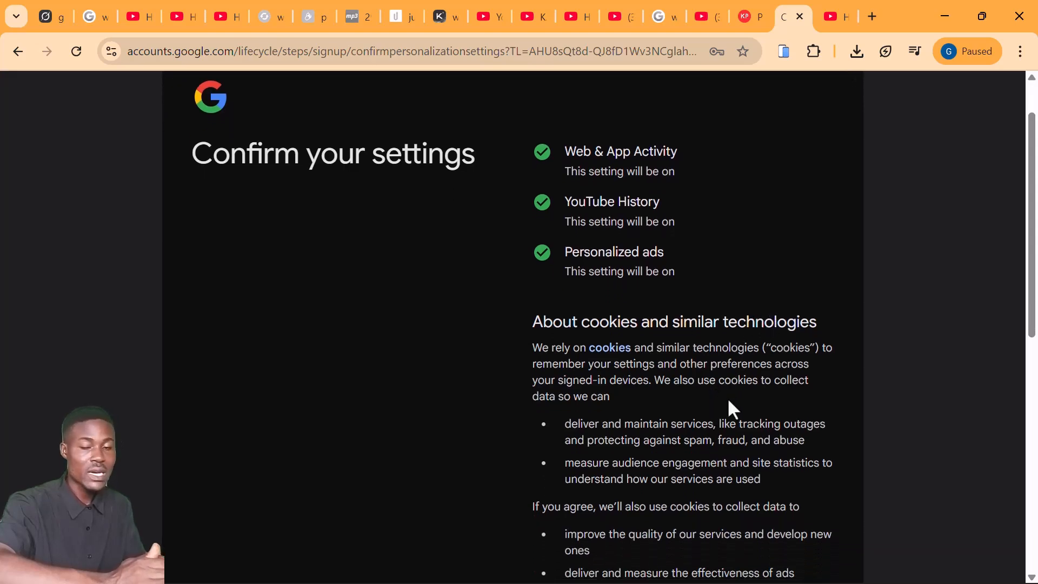
pyautogui.scroll(-2, 729, 401)
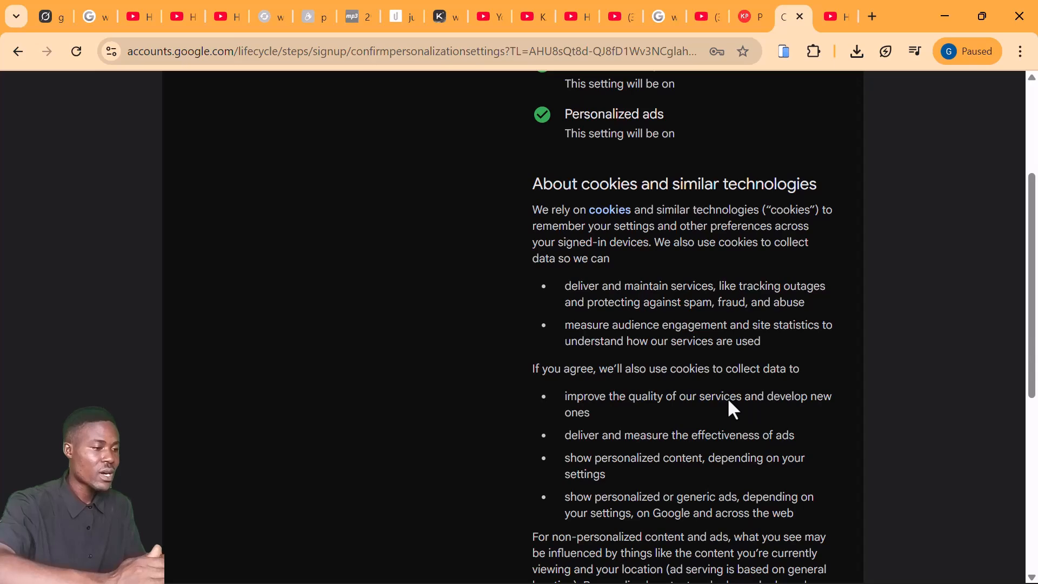
pyautogui.scroll(-5, 728, 401)
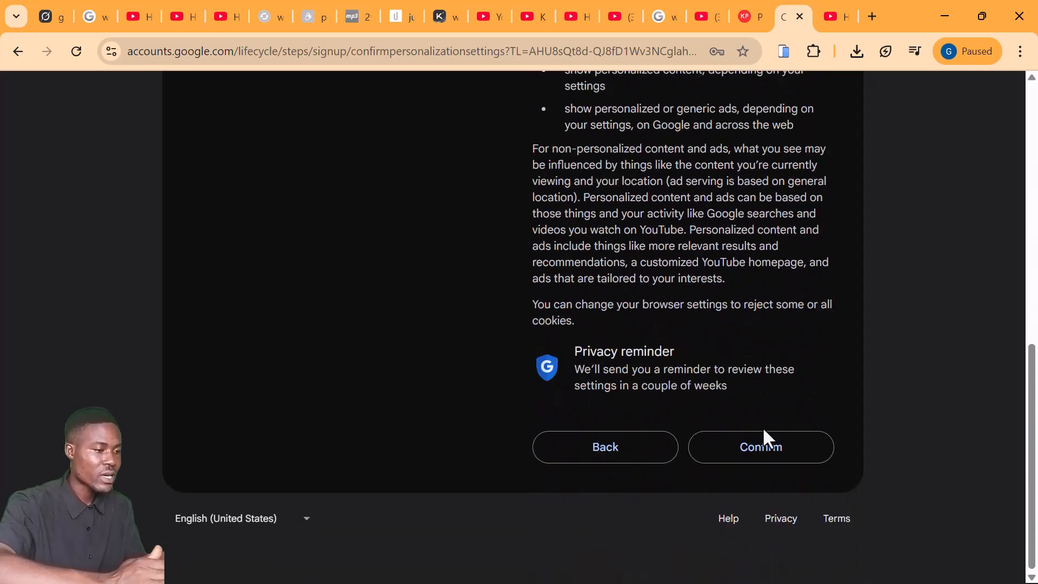
pyautogui.click(771, 452)
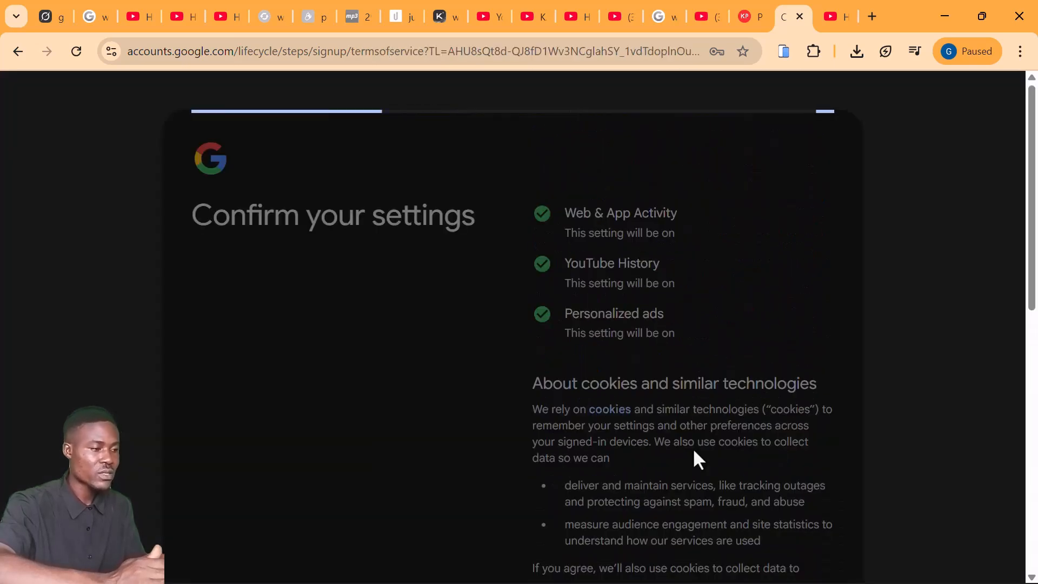
# Scroll through Google's Privacy and Terms and click I agree.
pyautogui.scroll(-1, 695, 459)
pyautogui.scroll(-6, 695, 458)
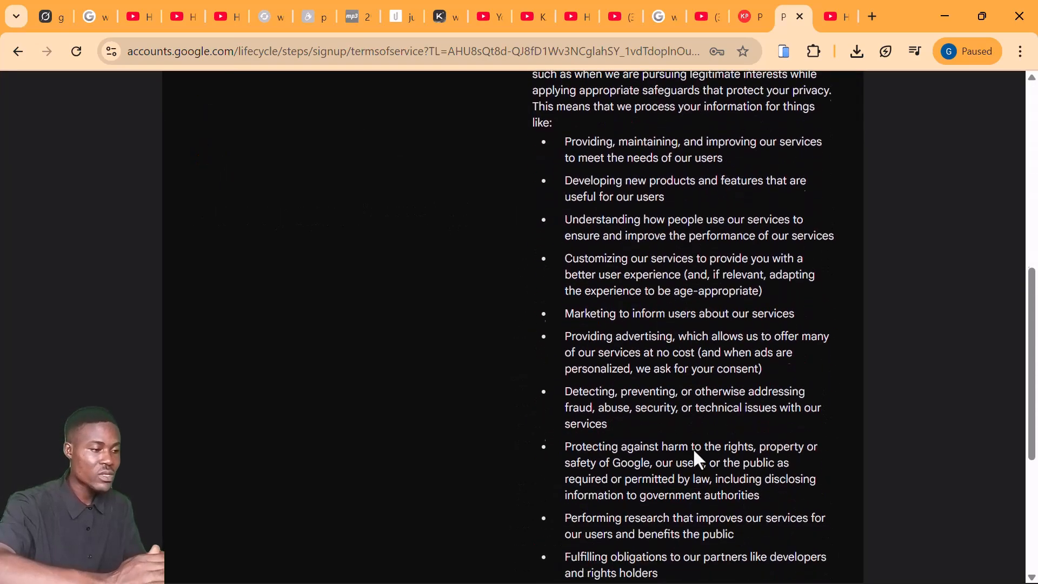
pyautogui.scroll(7, 695, 459)
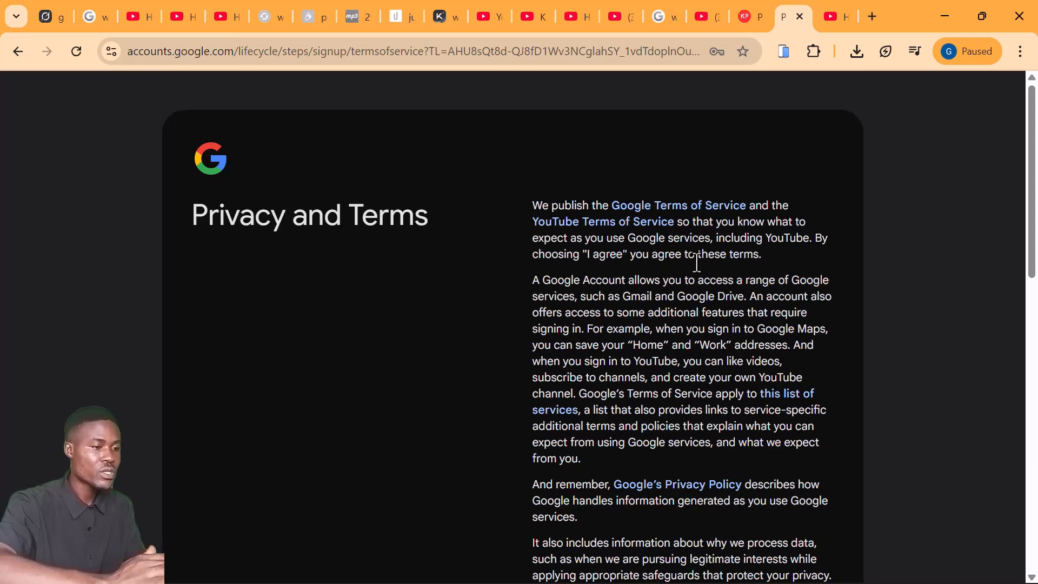
pyautogui.scroll(-10, 697, 424)
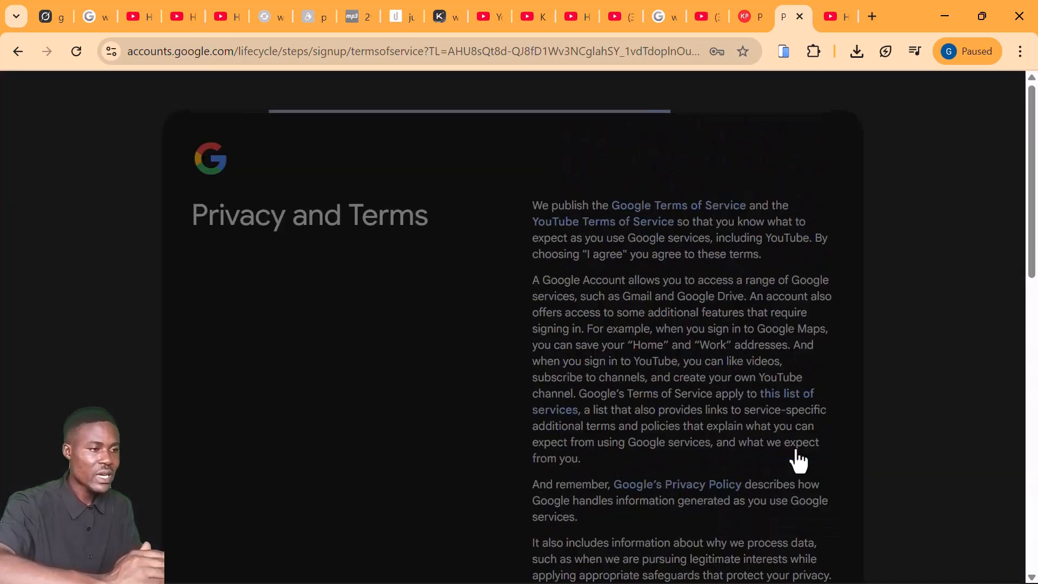
pyautogui.click(795, 456)
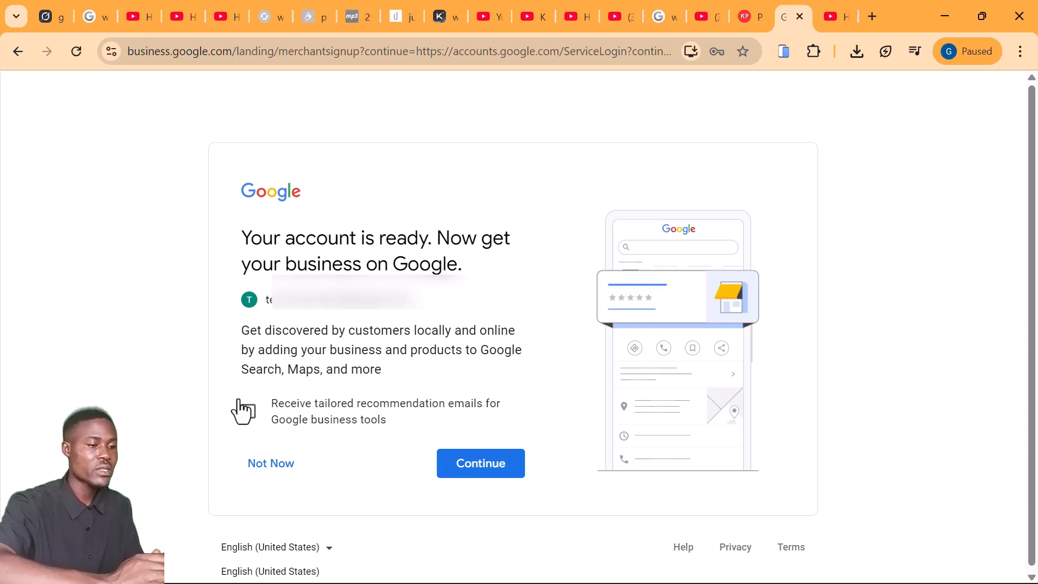
# Tick recommendation emails, continue to the business name page, then return to the YouTube tab.
pyautogui.click(249, 412)
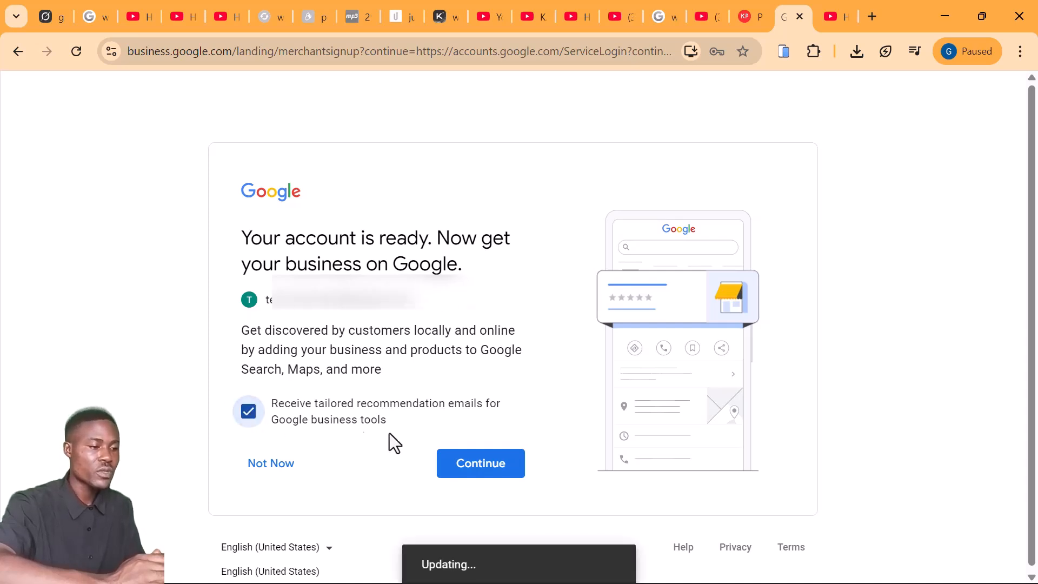
pyautogui.click(491, 468)
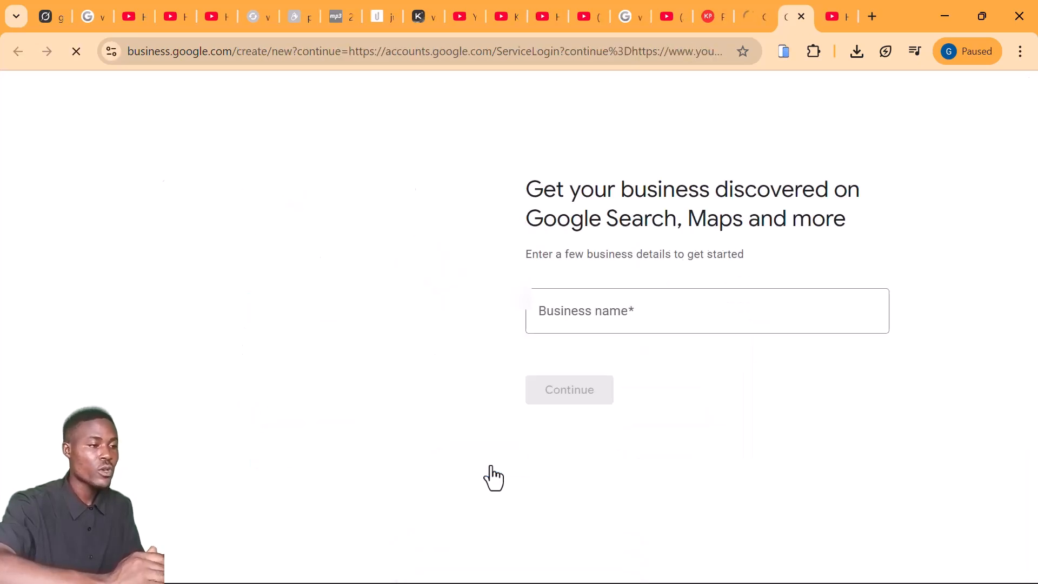
pyautogui.click(657, 304)
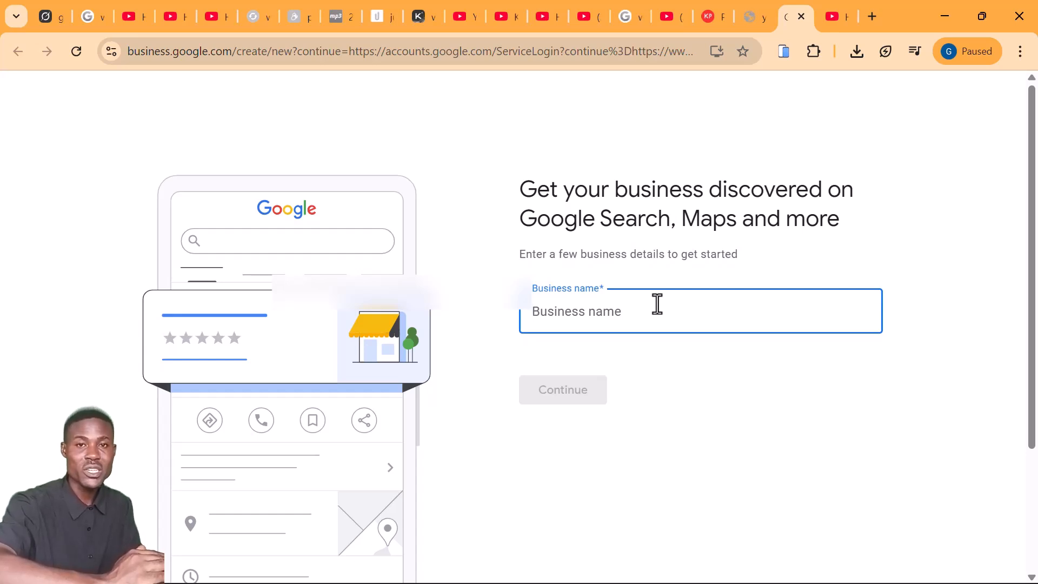
pyautogui.click(748, 16)
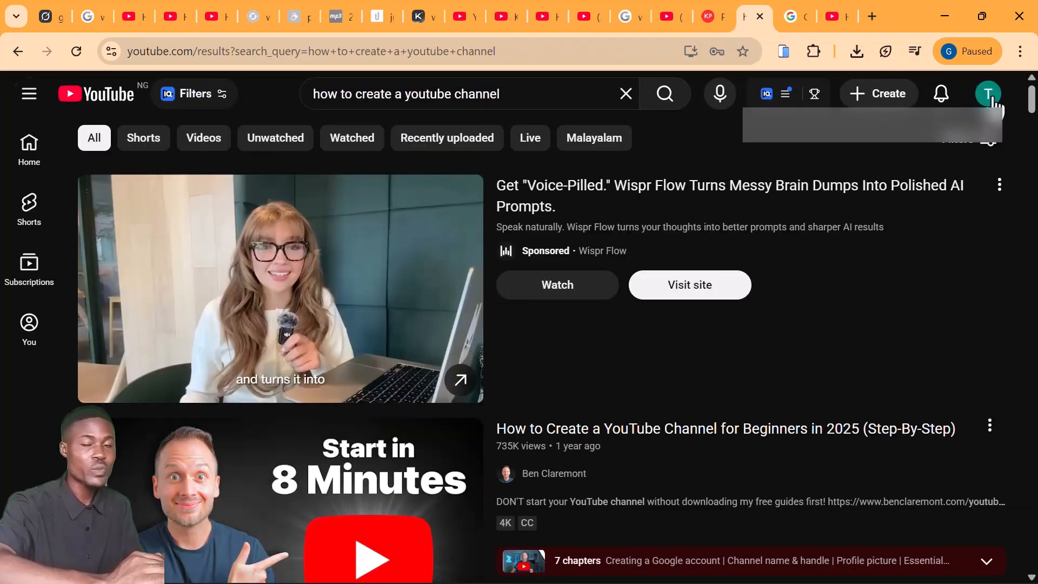
# Start creating a channel from the account menu and review the proposed name and handle.
pyautogui.click(991, 98)
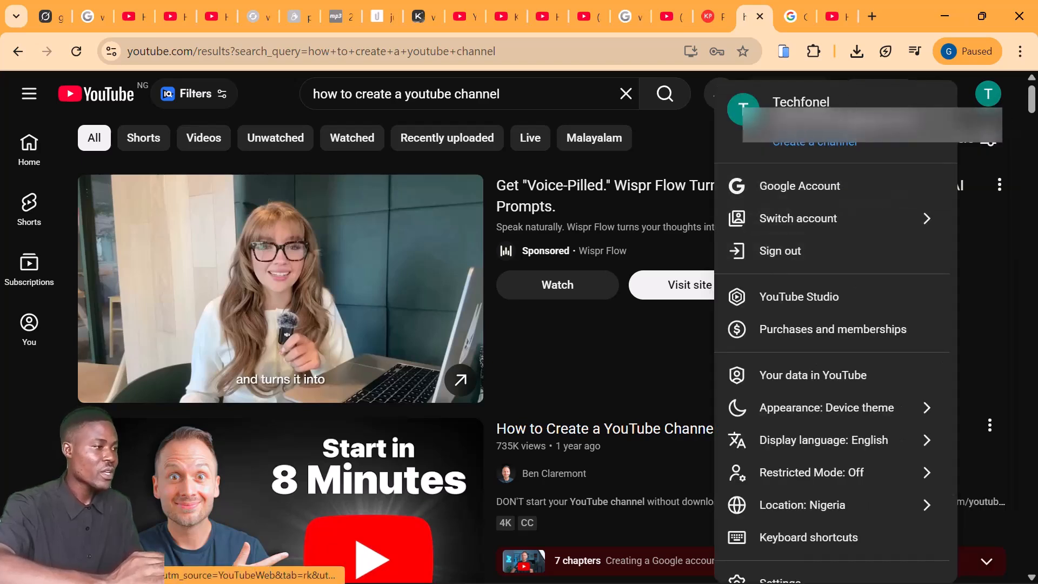
pyautogui.click(798, 145)
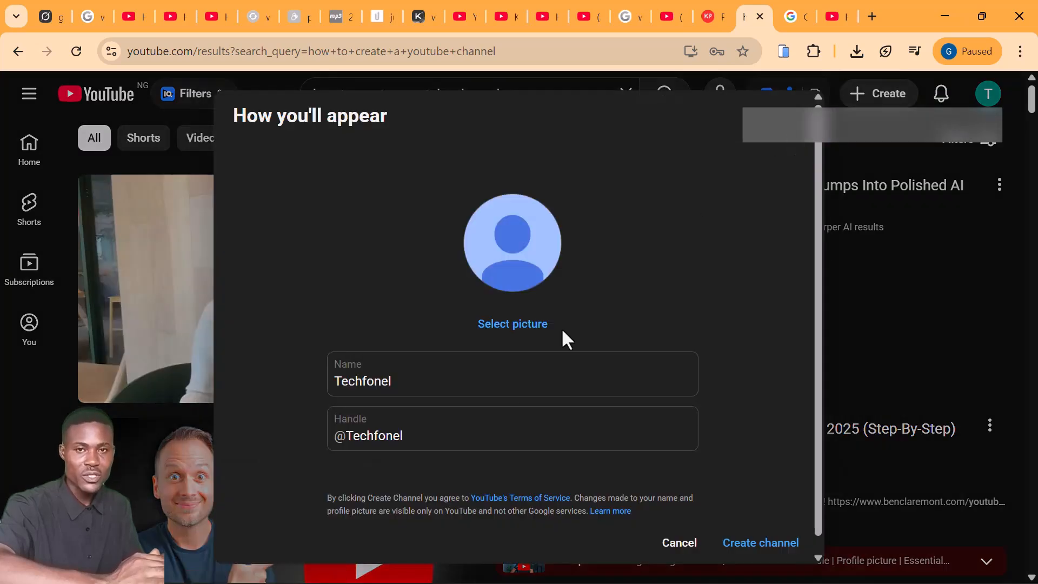
pyautogui.click(433, 382)
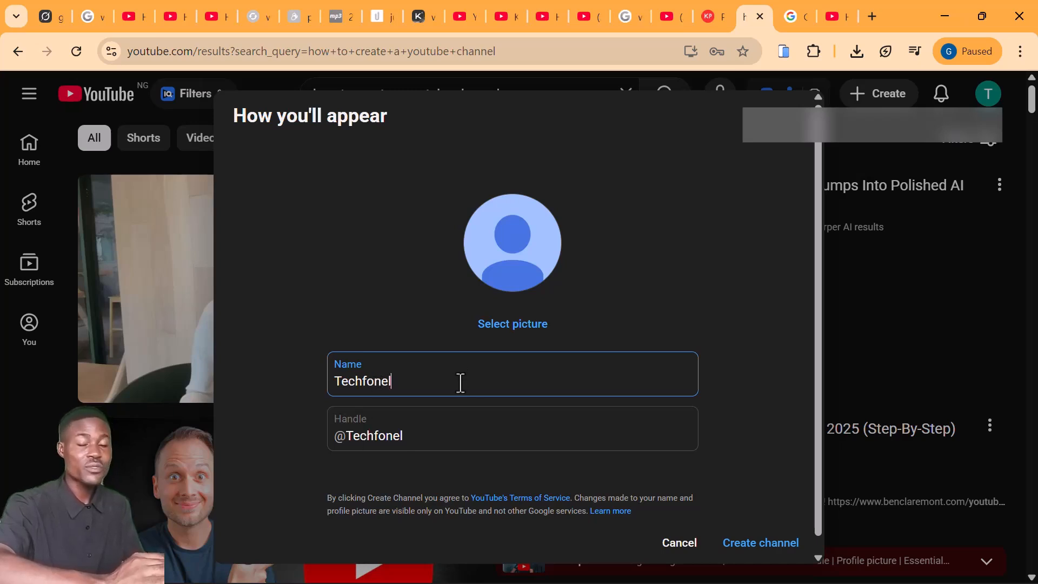
pyautogui.click(428, 434)
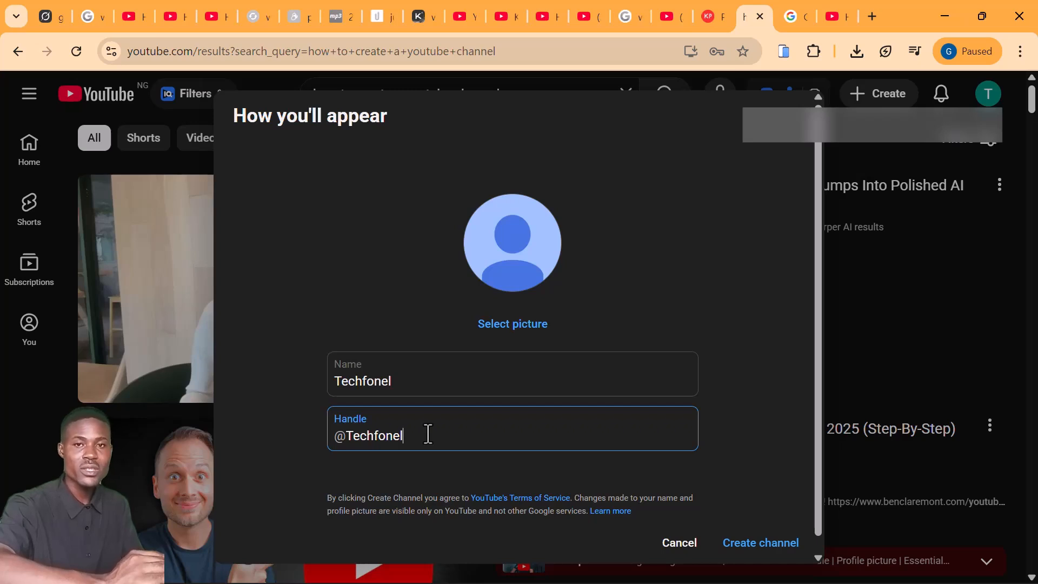
pyautogui.click(410, 383)
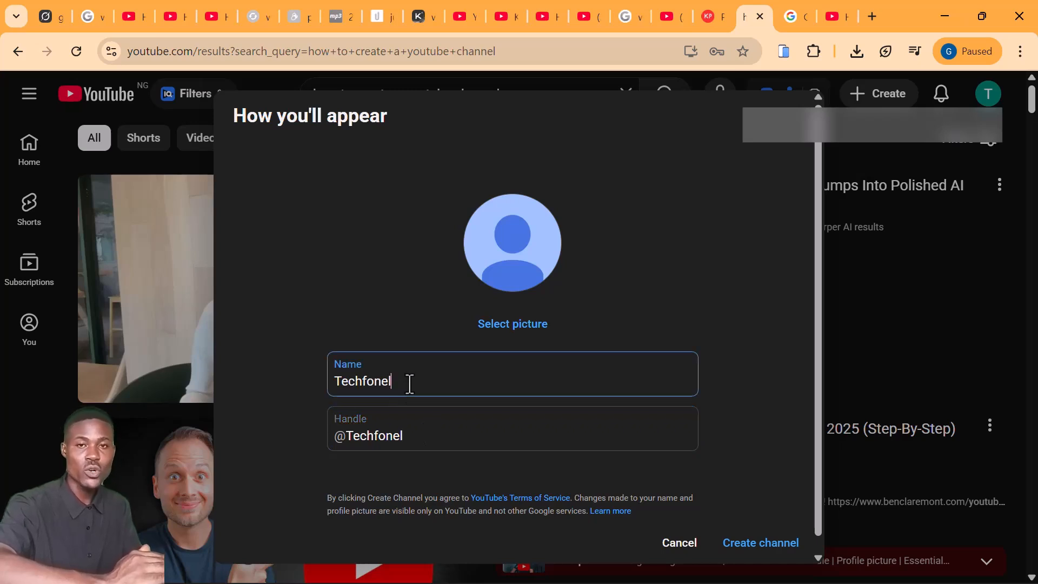
pyautogui.write('Media')
pyautogui.click(430, 438)
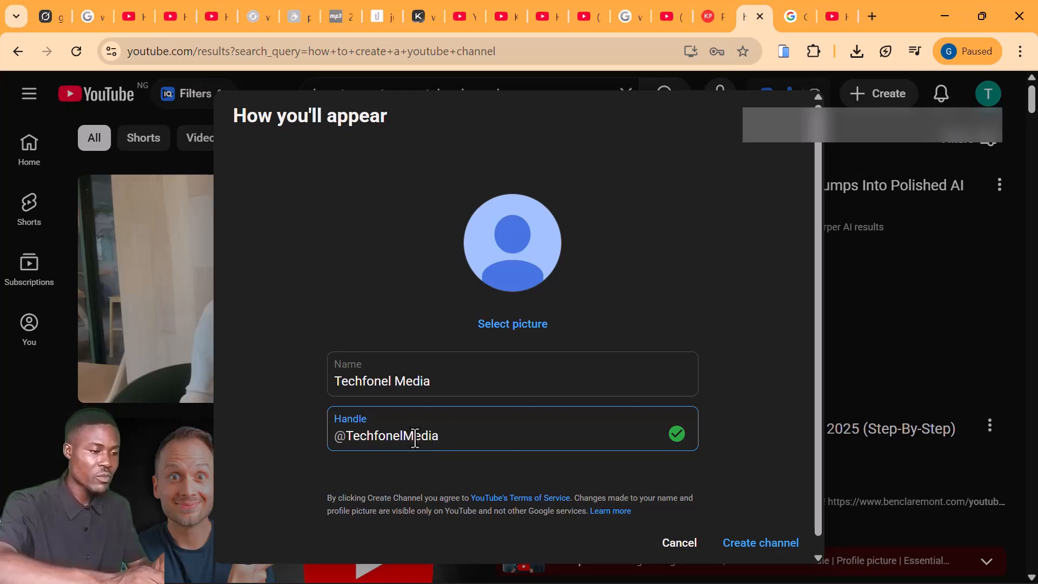
pyautogui.scroll(-1, 623, 450)
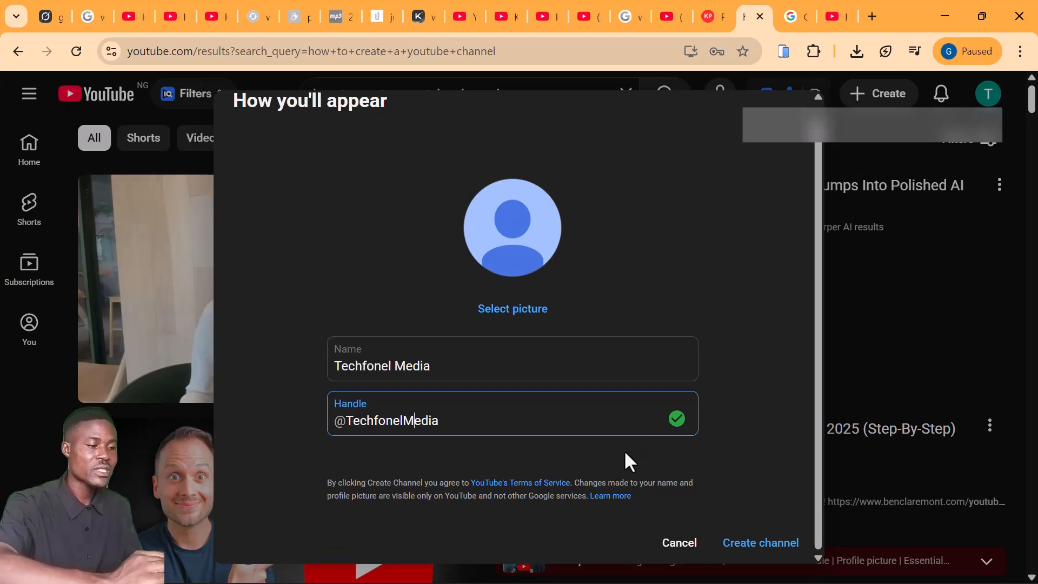
pyautogui.click(780, 554)
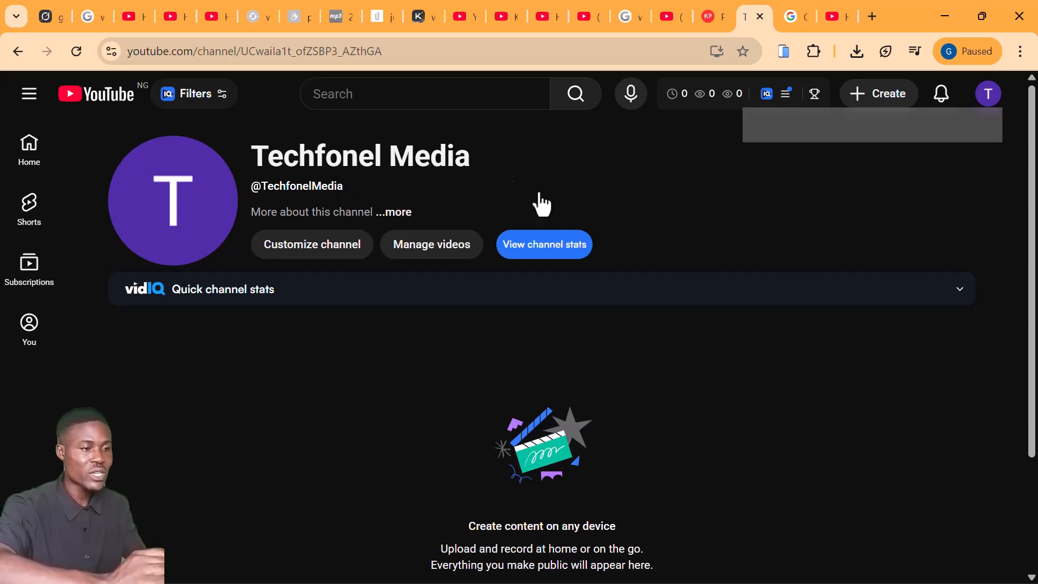
# From the Techfonel Media channel page, open Customize channel to reach Studio's Profile tab.
pyautogui.click(322, 253)
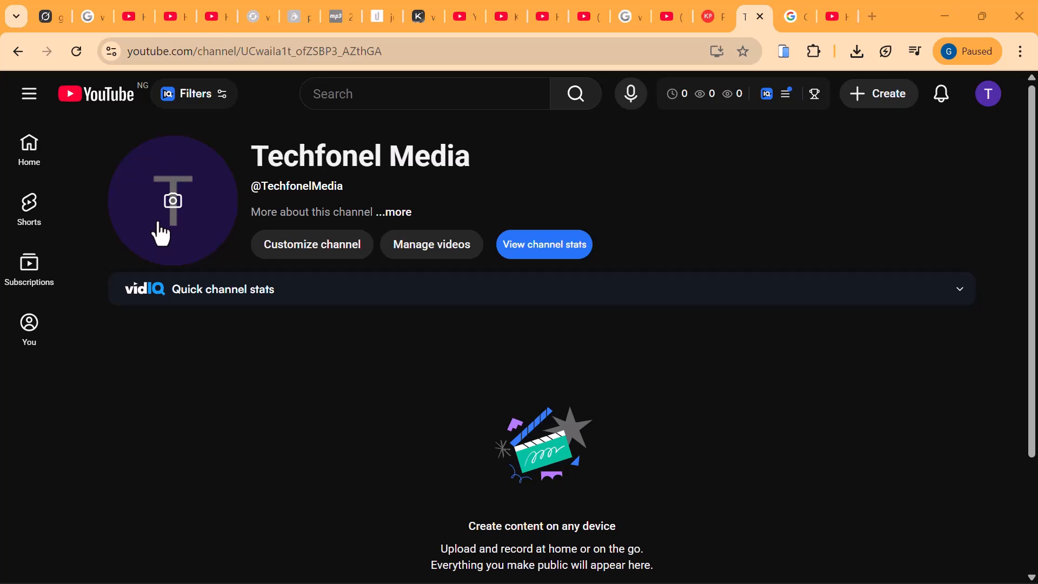
pyautogui.click(332, 252)
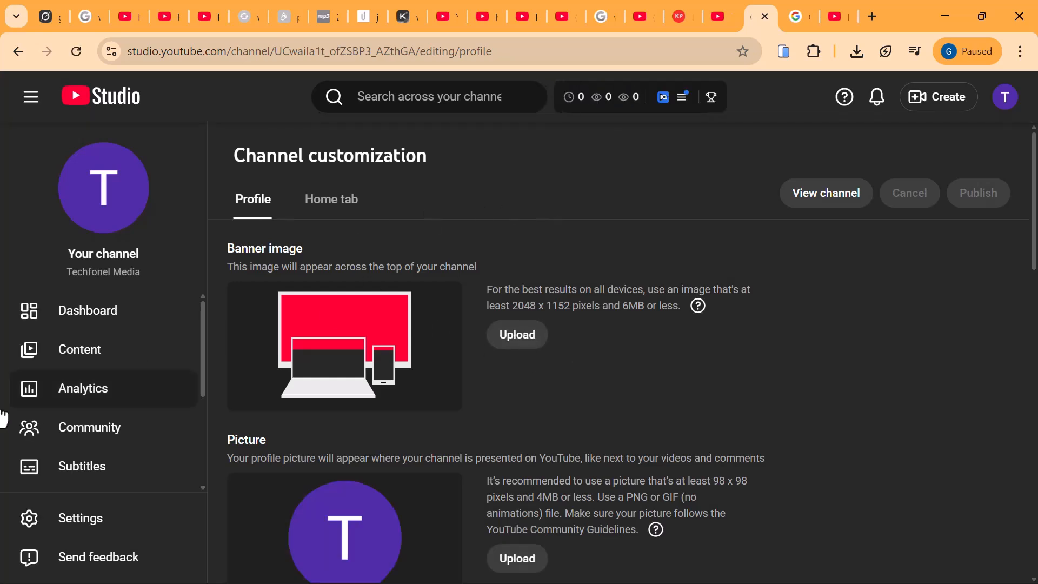
# In Settings > Channel > Feature eligibility, expand Intermediate features and choose Verify phone number.
pyautogui.click(81, 523)
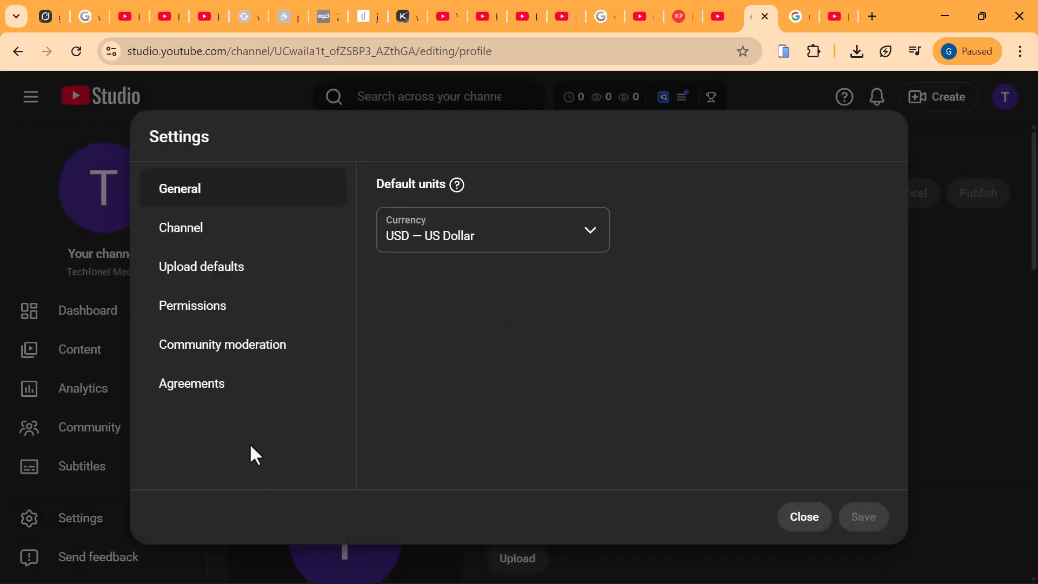
pyautogui.click(200, 236)
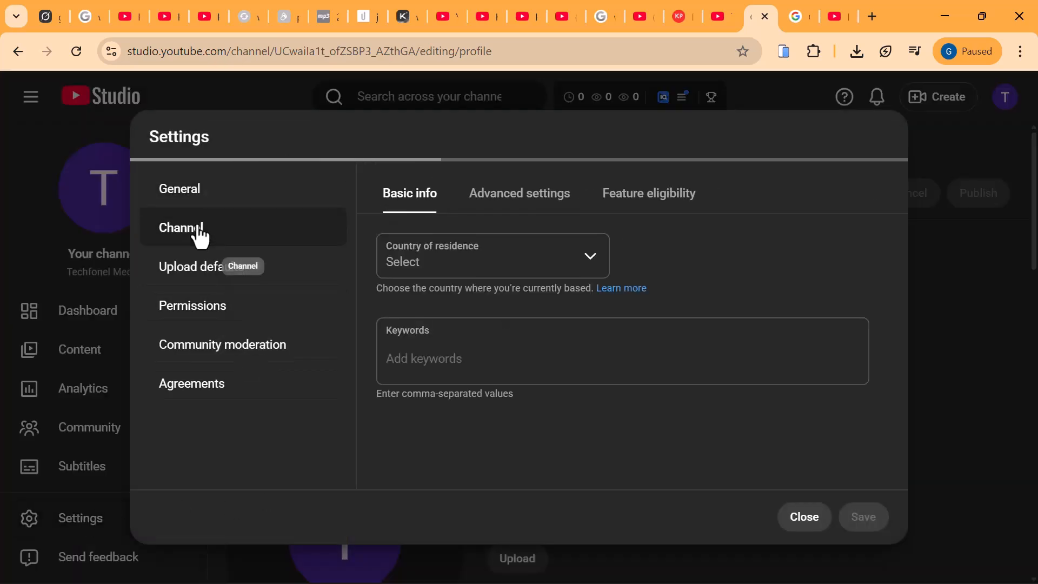
pyautogui.click(654, 208)
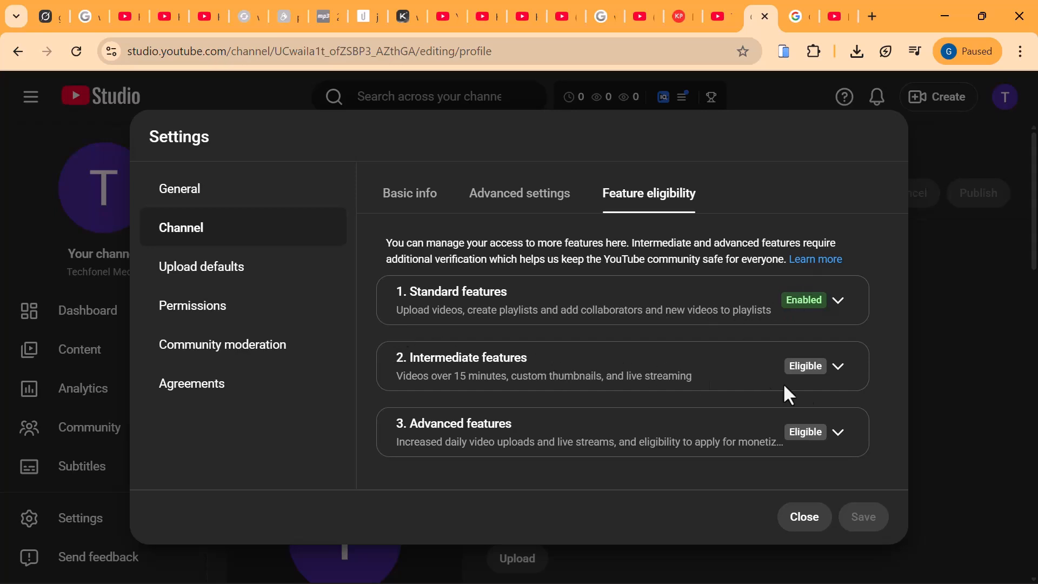
pyautogui.click(838, 367)
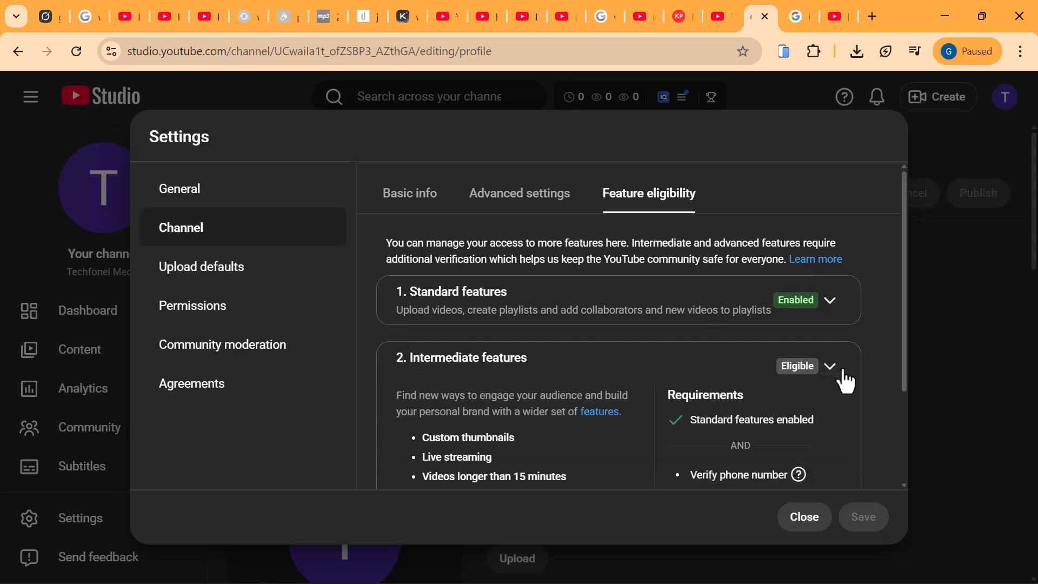
pyautogui.scroll(-2, 762, 401)
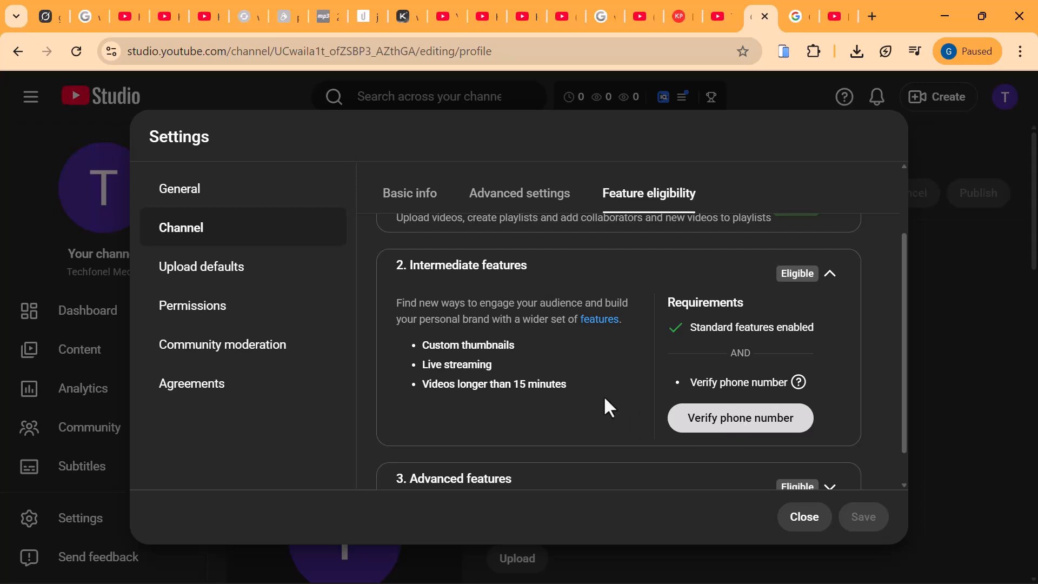
pyautogui.click(728, 433)
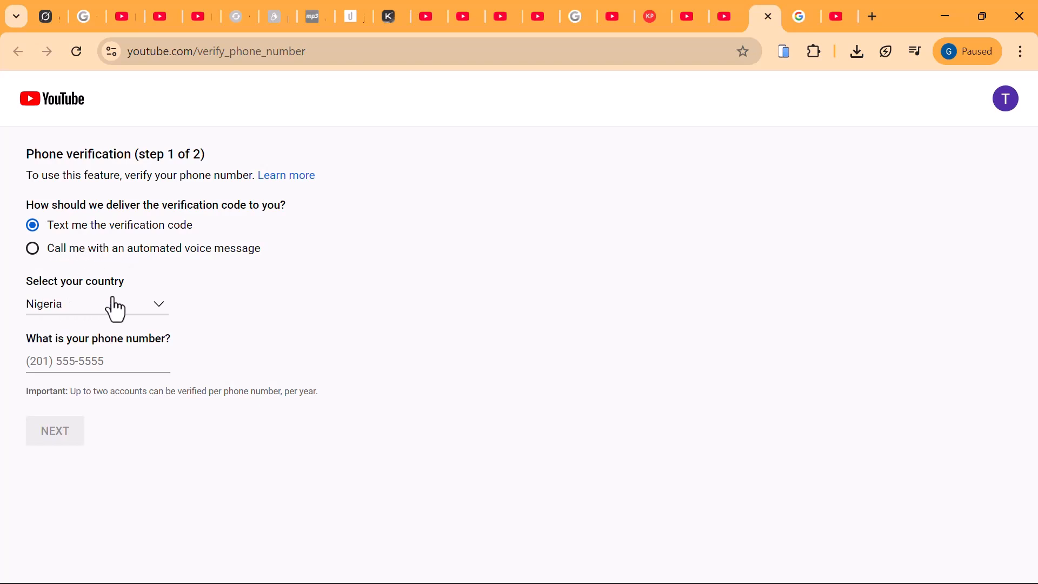
# Enter the phone number, submit the 6-digit code texted by SMS, then return to Studio.
pyautogui.click(109, 359)
pyautogui.write('+23')
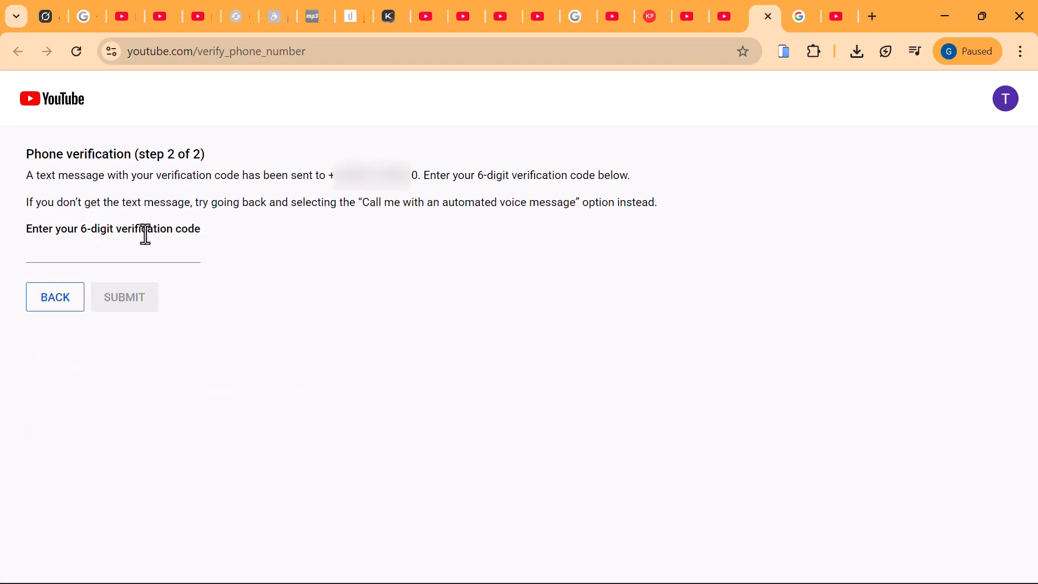
pyautogui.click(115, 255)
pyautogui.click(128, 303)
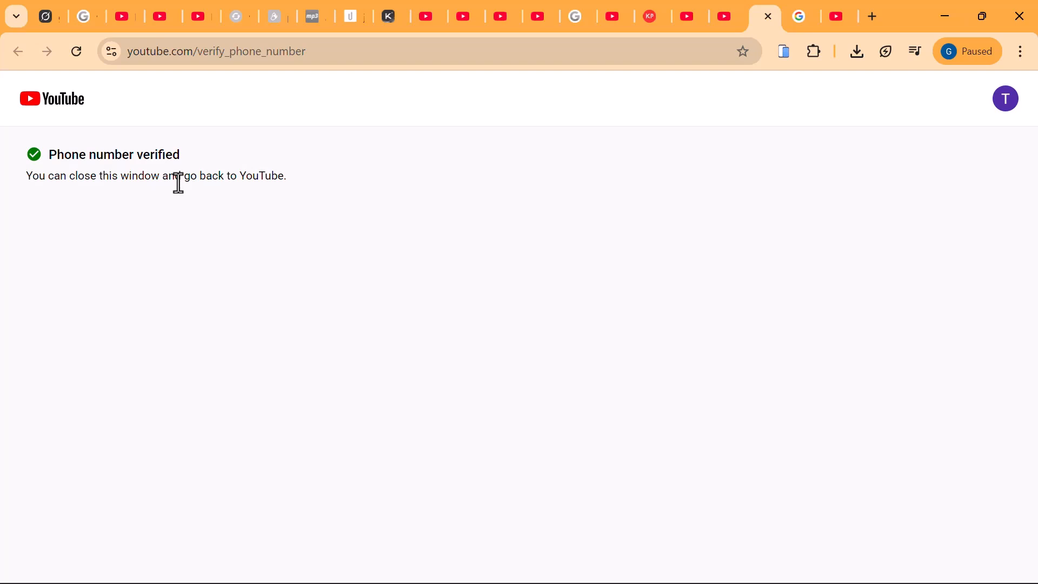
pyautogui.click(730, 12)
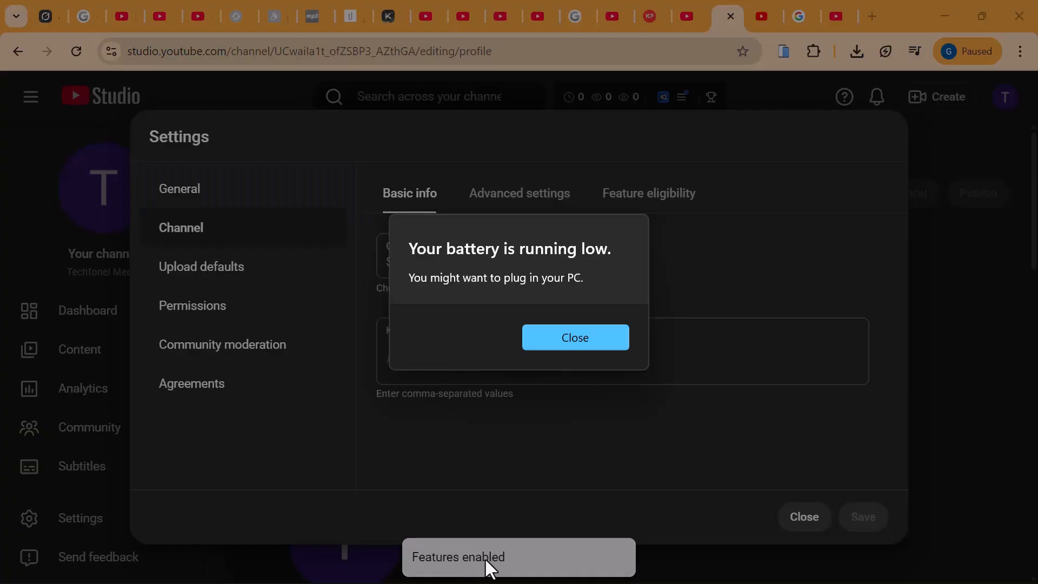
# Dismiss the low-battery popup and review Intermediate and Advanced features under Feature eligibility.
pyautogui.click(553, 344)
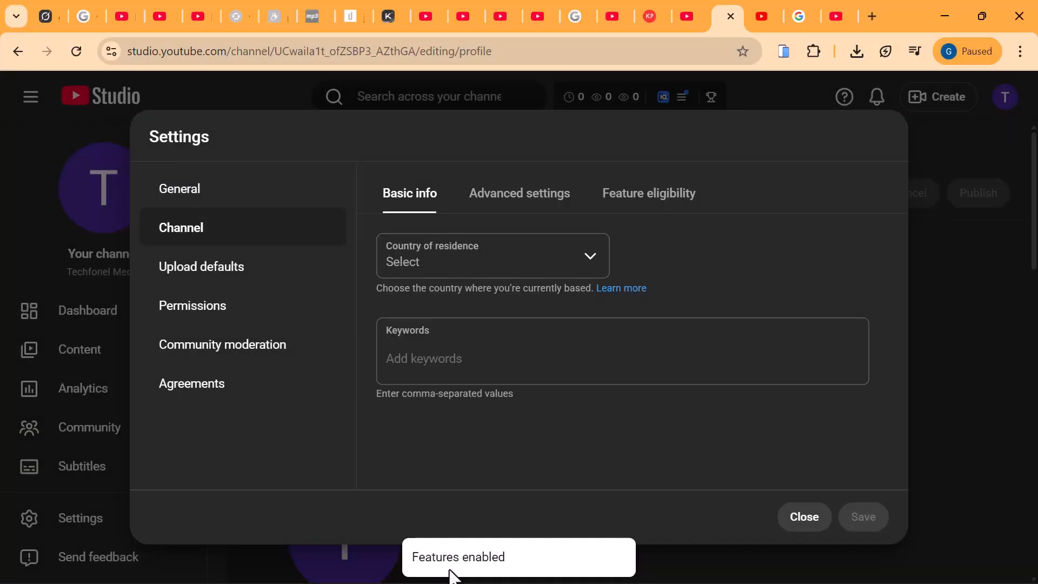
pyautogui.click(641, 200)
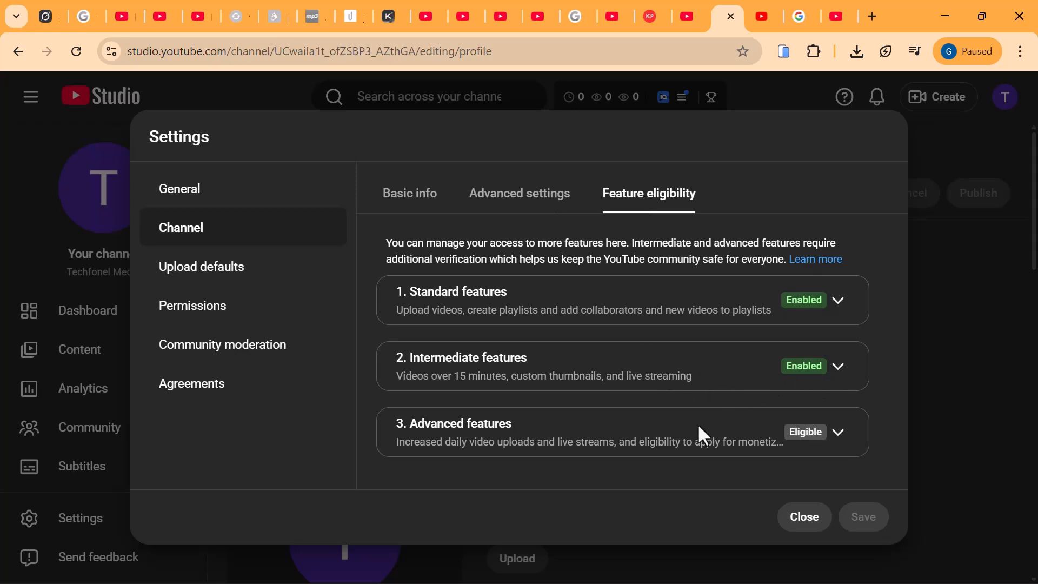
pyautogui.click(840, 374)
pyautogui.scroll(-1, 610, 420)
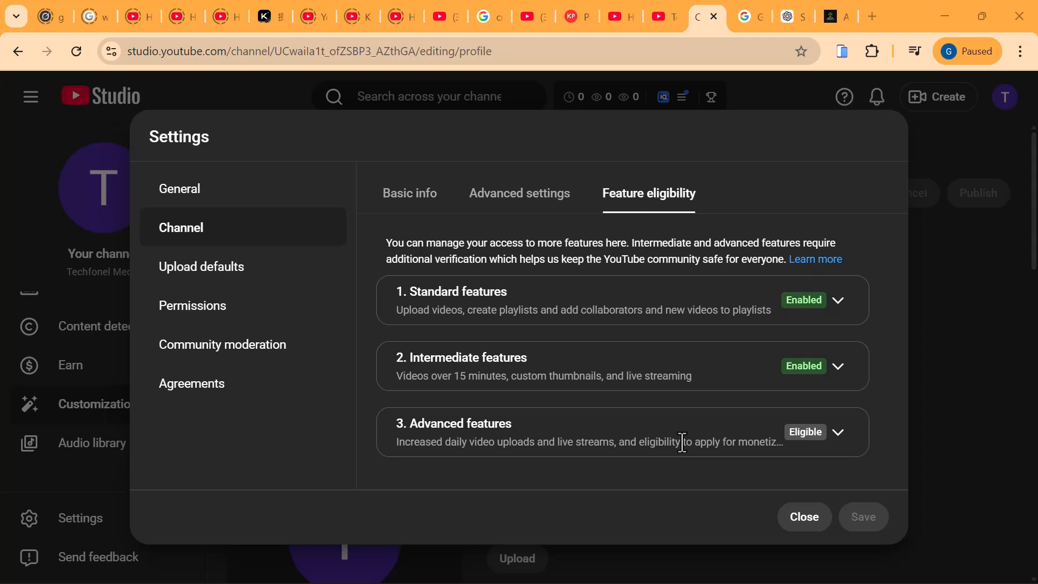
pyautogui.click(840, 440)
pyautogui.scroll(-3, 842, 450)
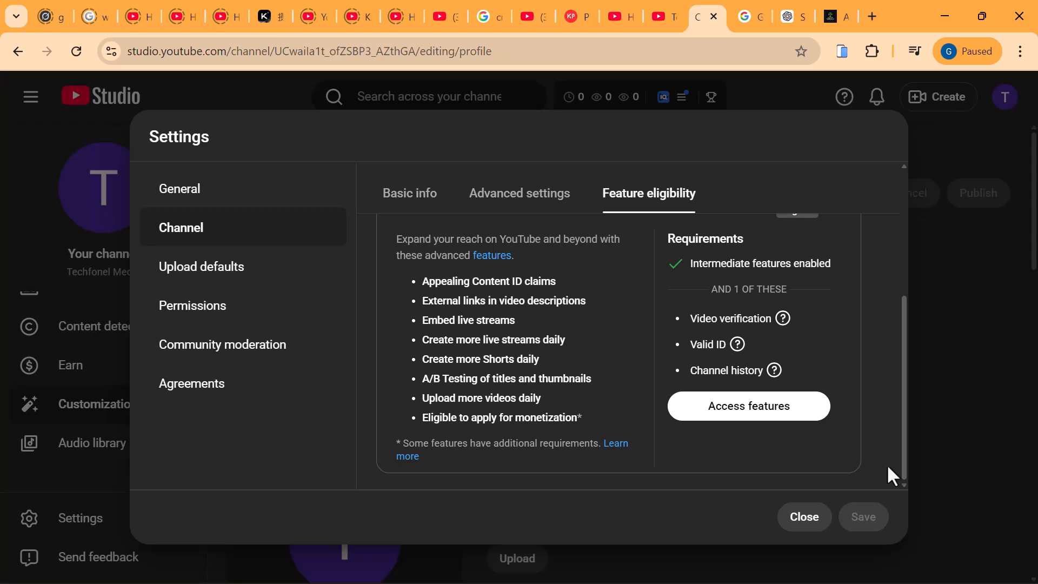
pyautogui.scroll(1, 718, 429)
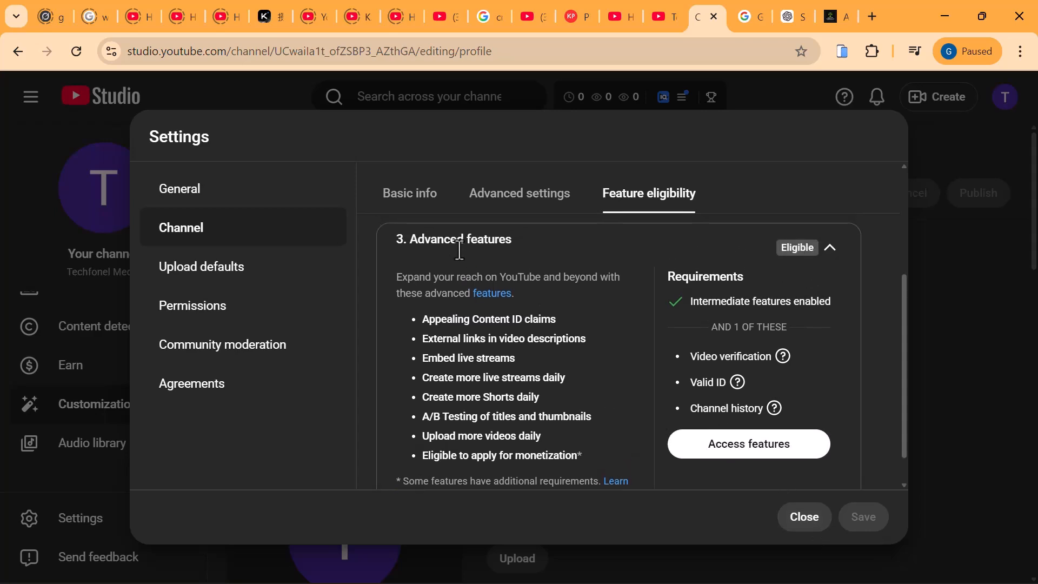
# Set Upload defaults > Basic info Visibility to Private and save.
pyautogui.click(800, 524)
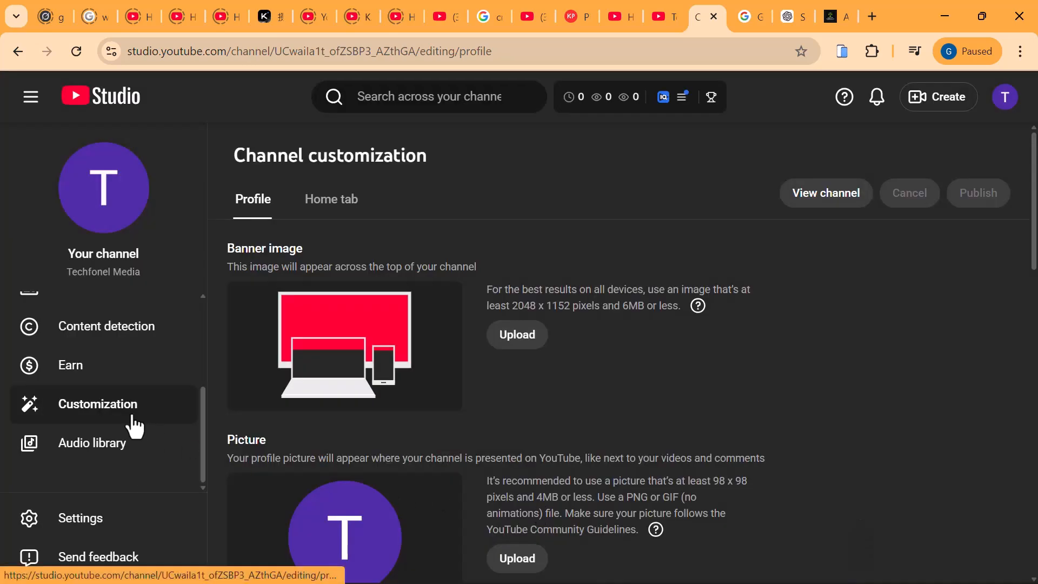
pyautogui.scroll(3, 116, 475)
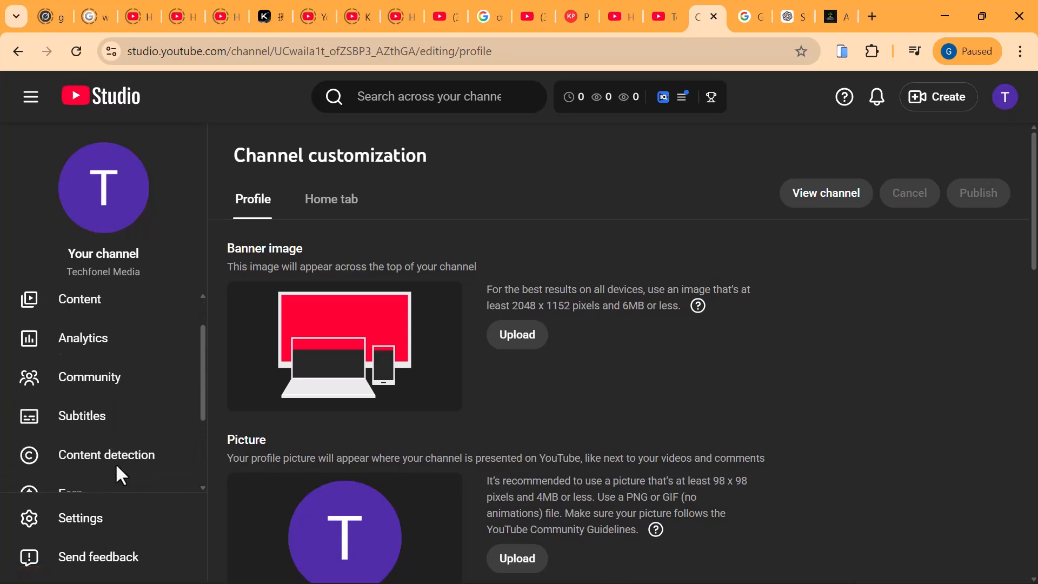
pyautogui.scroll(-3, 117, 472)
pyautogui.click(86, 520)
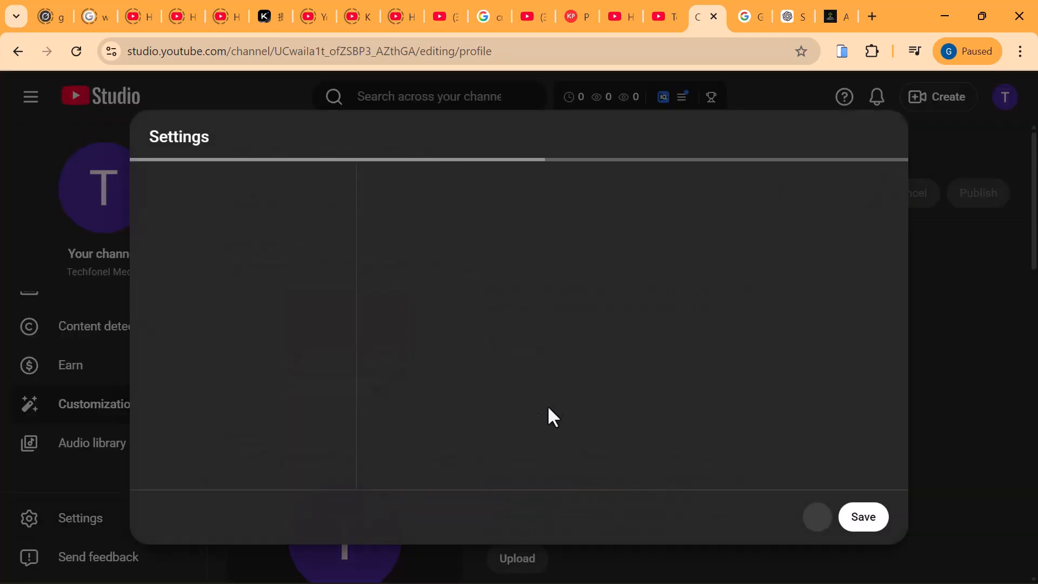
pyautogui.click(200, 275)
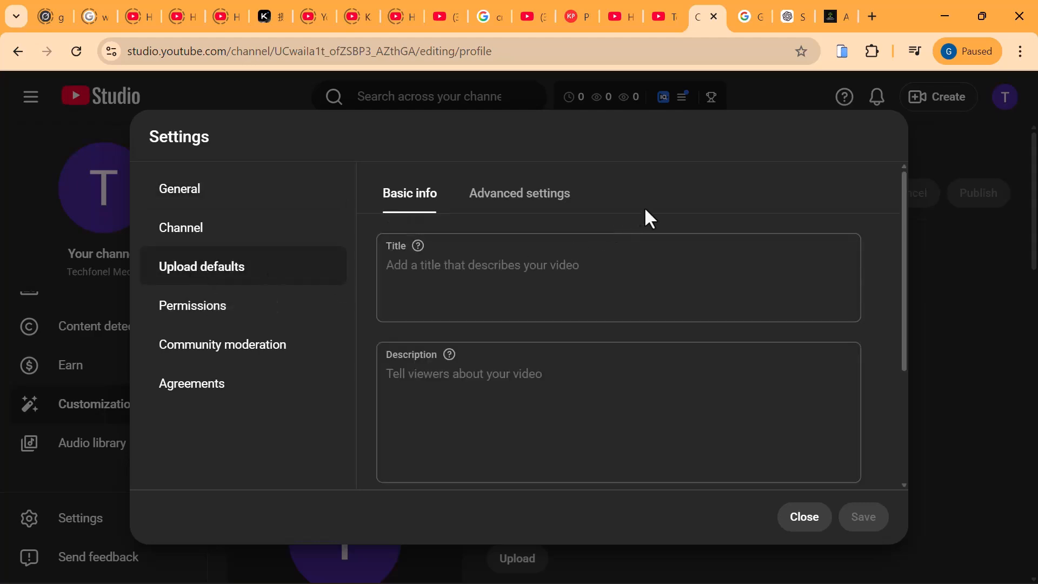
pyautogui.scroll(-3, 644, 206)
pyautogui.scroll(3, 645, 209)
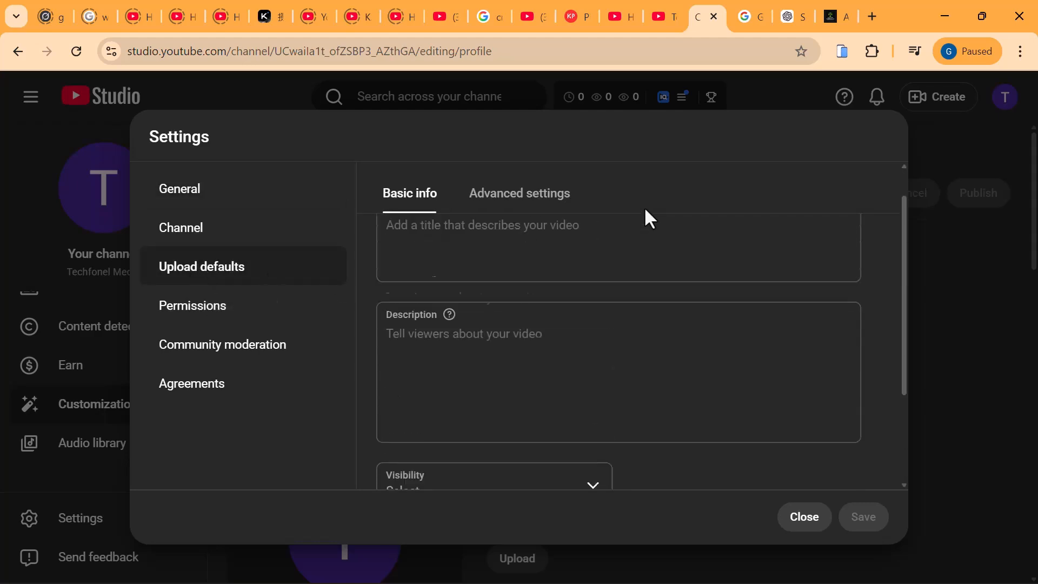
pyautogui.scroll(-3, 645, 209)
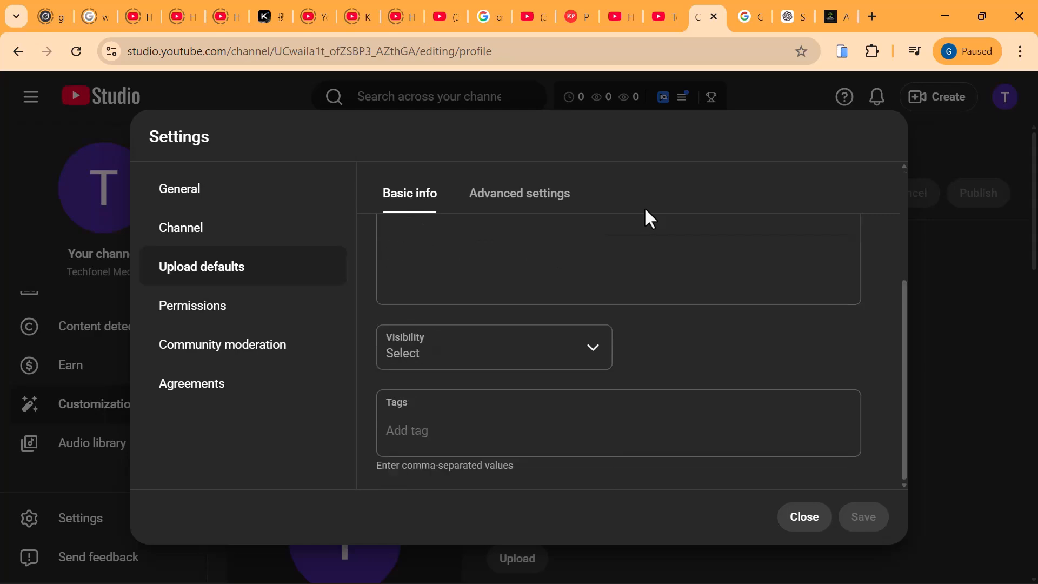
pyautogui.click(514, 358)
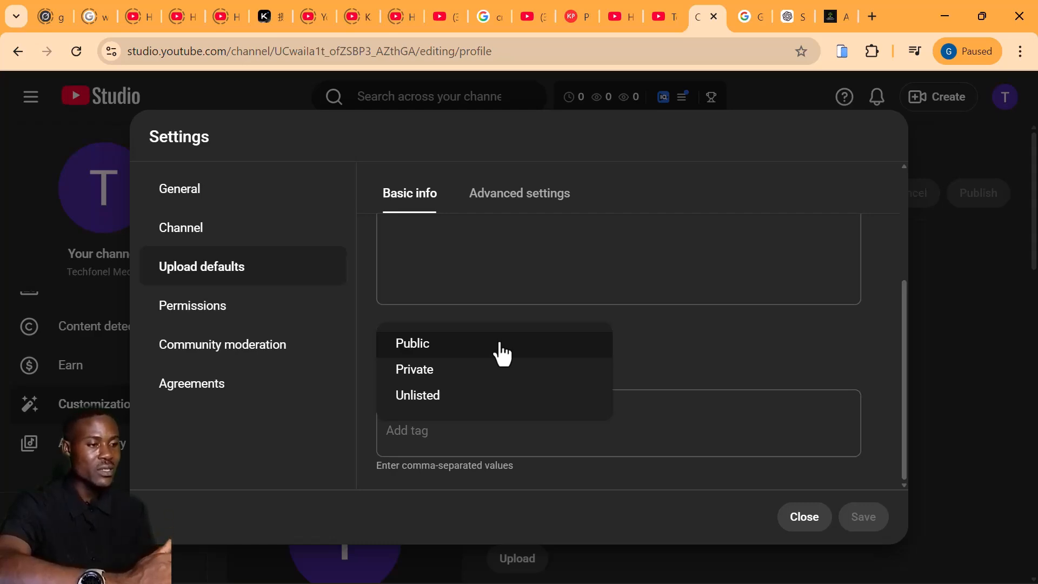
pyautogui.click(448, 378)
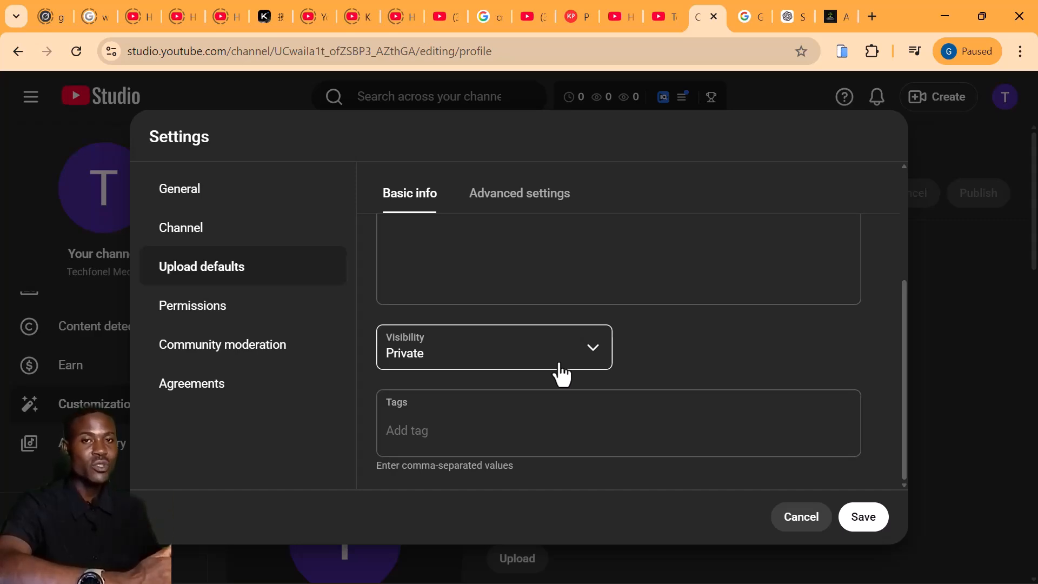
pyautogui.click(852, 518)
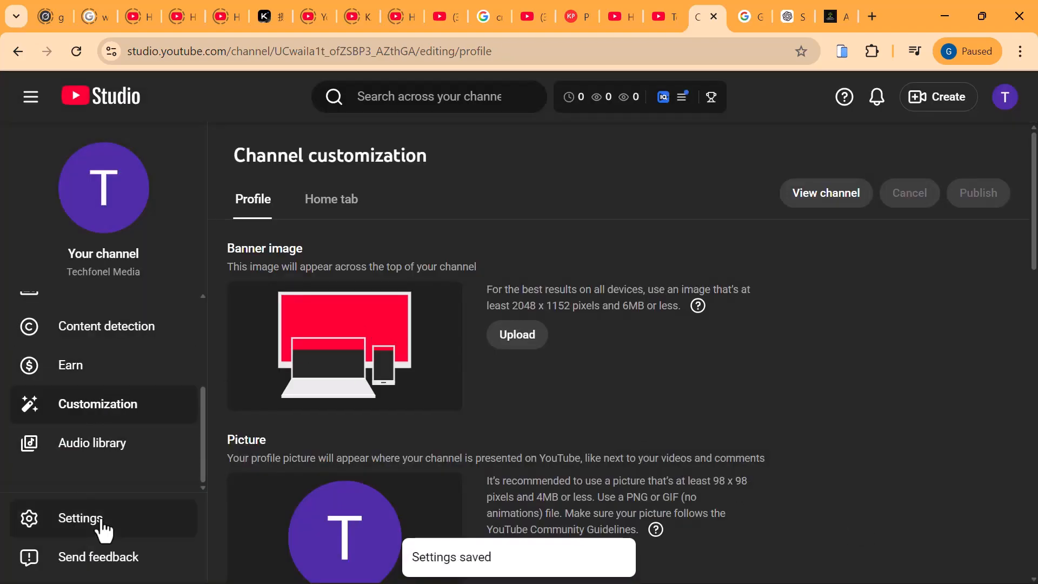
# Open Upload defaults > Advanced settings and view the comment Moderation options.
pyautogui.click(100, 522)
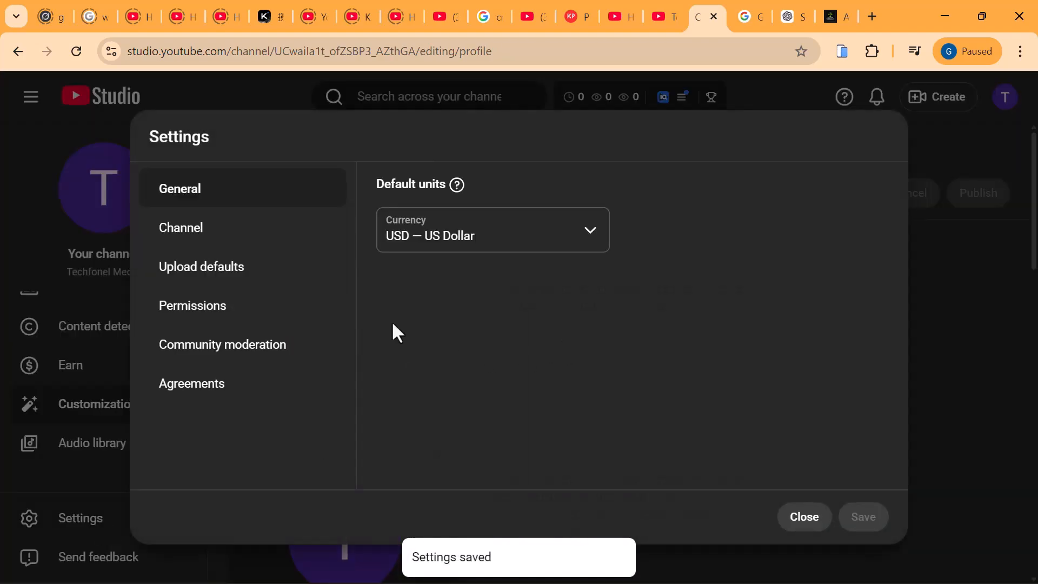
pyautogui.click(213, 280)
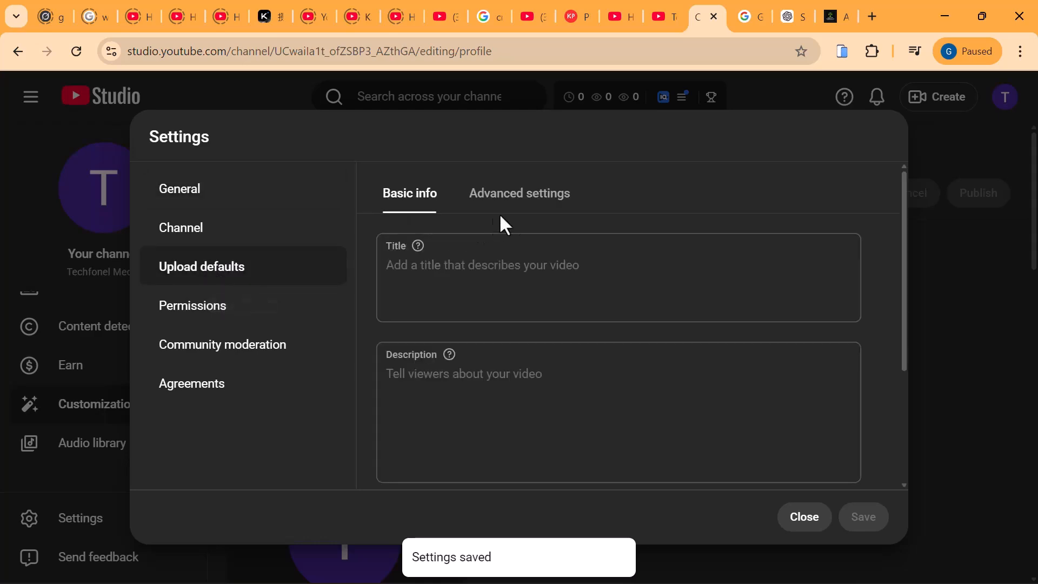
pyautogui.click(535, 215)
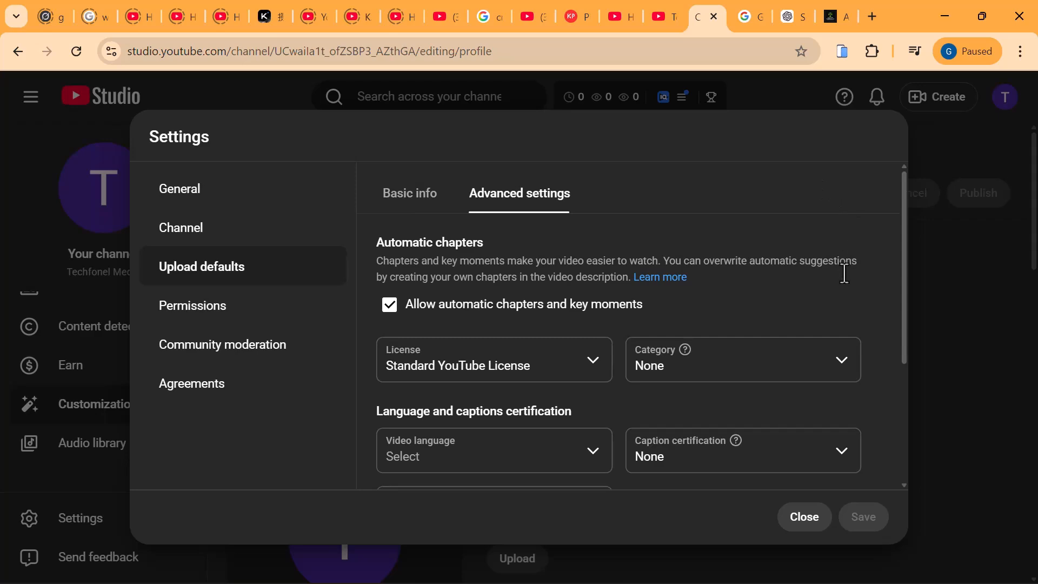
pyautogui.scroll(-3, 842, 272)
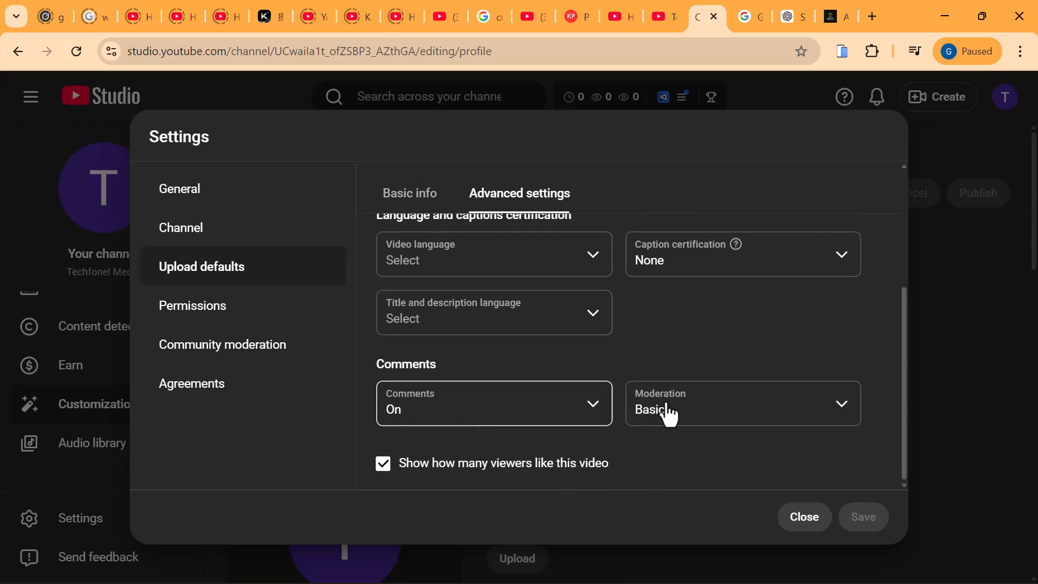
pyautogui.click(722, 420)
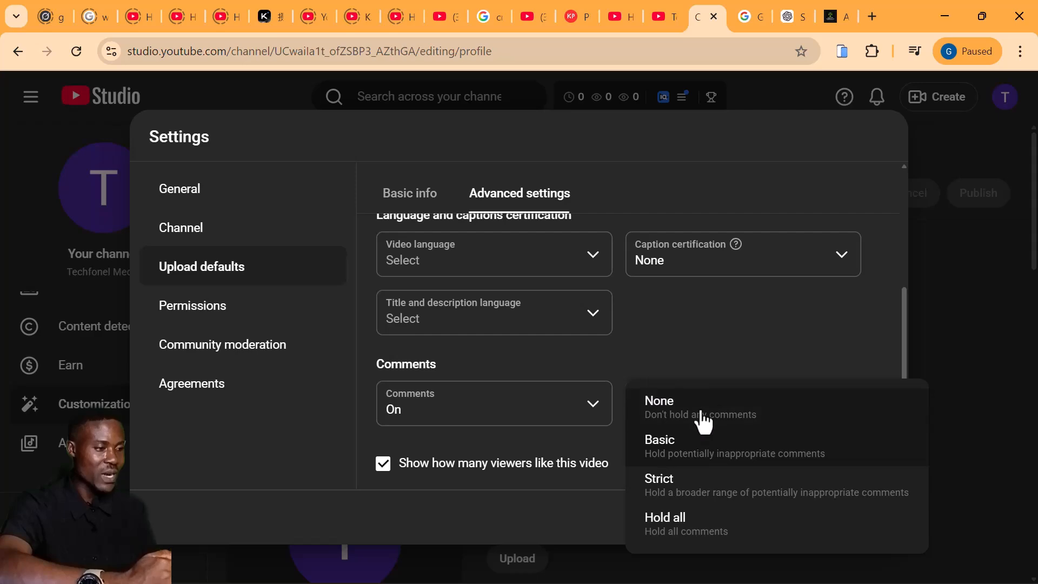
# Set Community moderation for new comments to Basic.
pyautogui.click(222, 306)
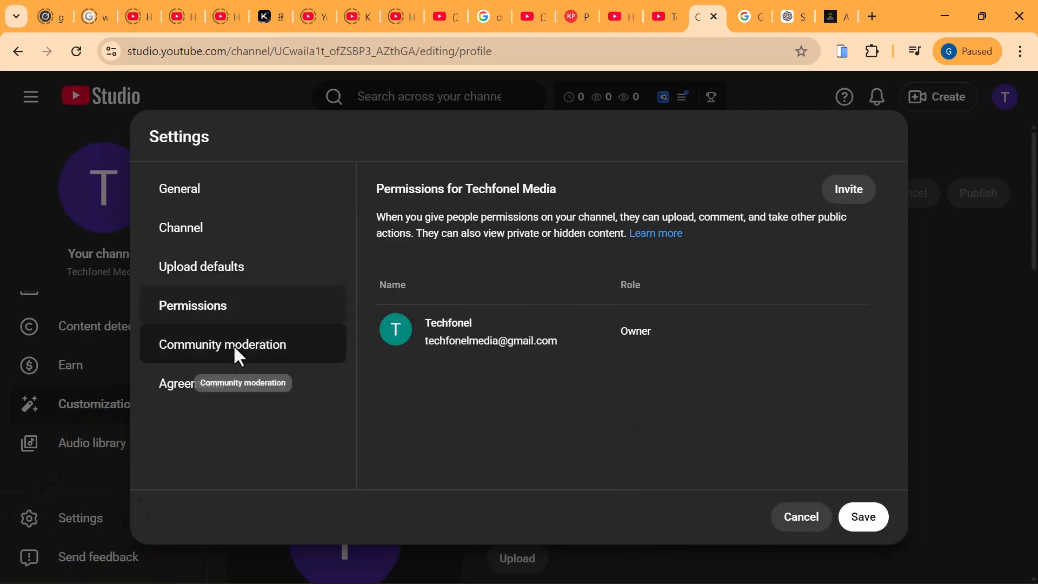
pyautogui.click(236, 356)
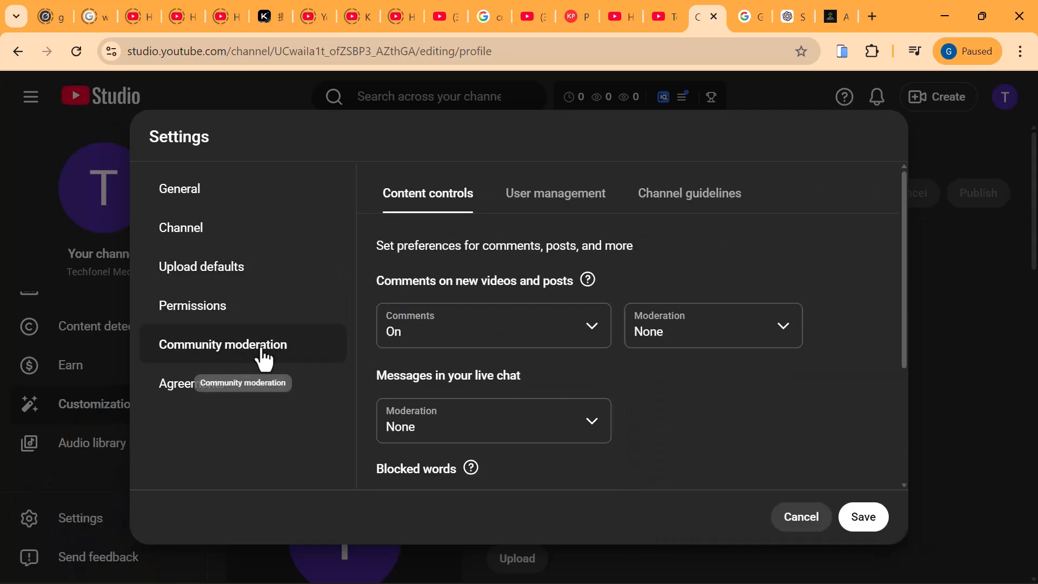
pyautogui.click(682, 342)
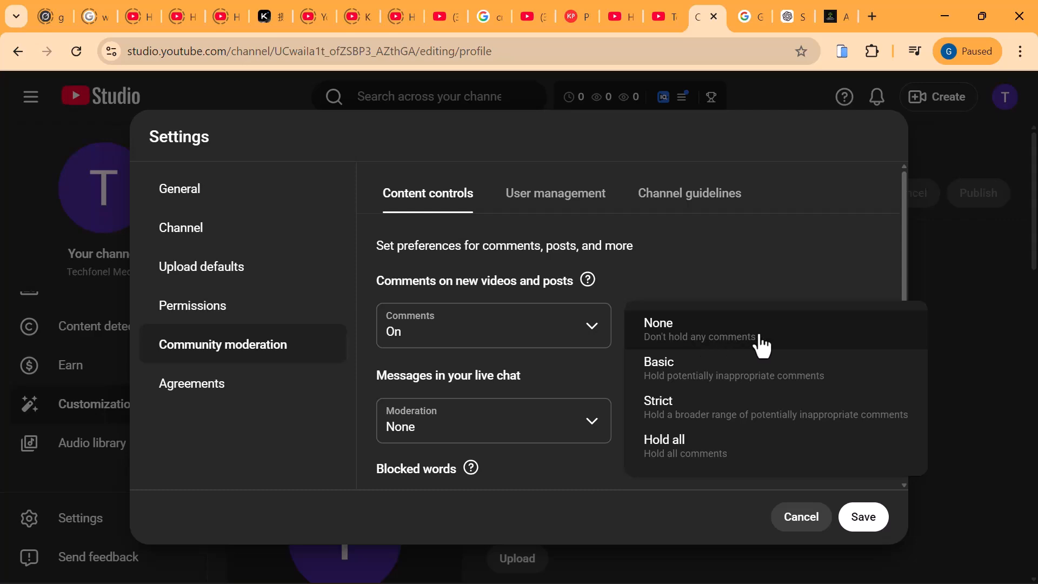
pyautogui.click(731, 370)
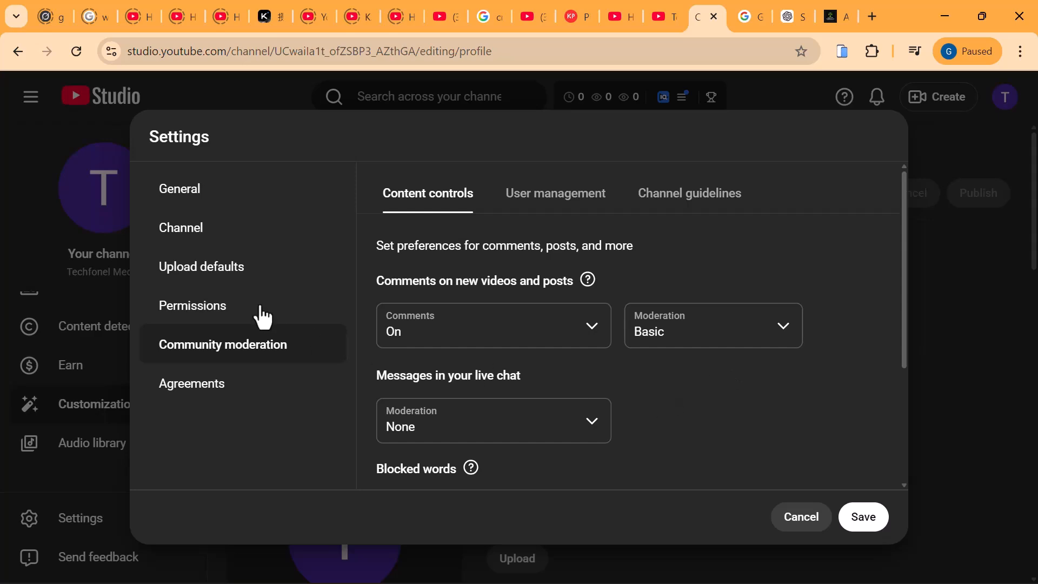
# Keep the upload-default comment Moderation at Basic and save the upload defaults.
pyautogui.click(208, 279)
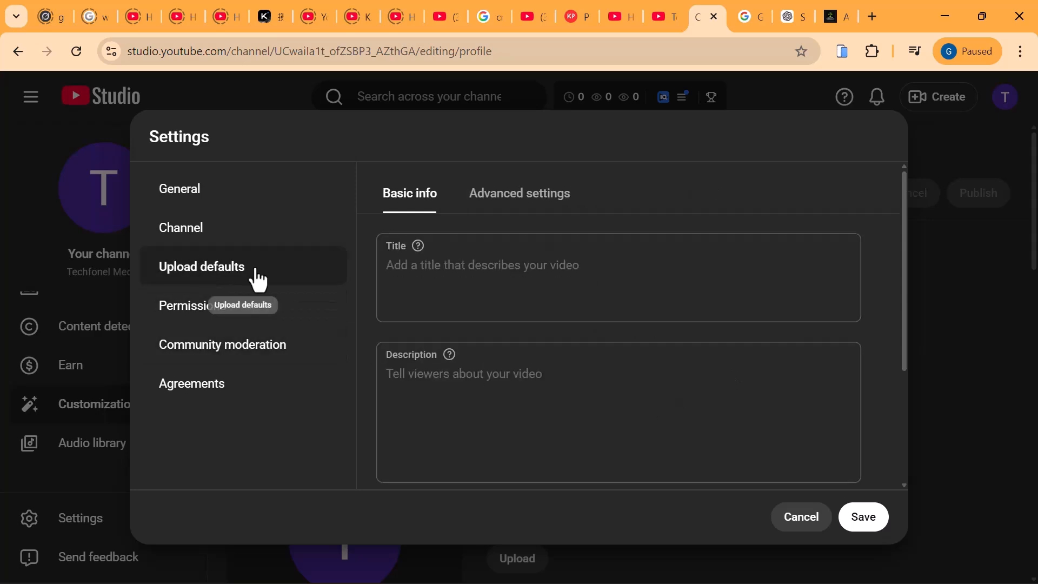
pyautogui.click(529, 212)
pyautogui.scroll(-3, 600, 364)
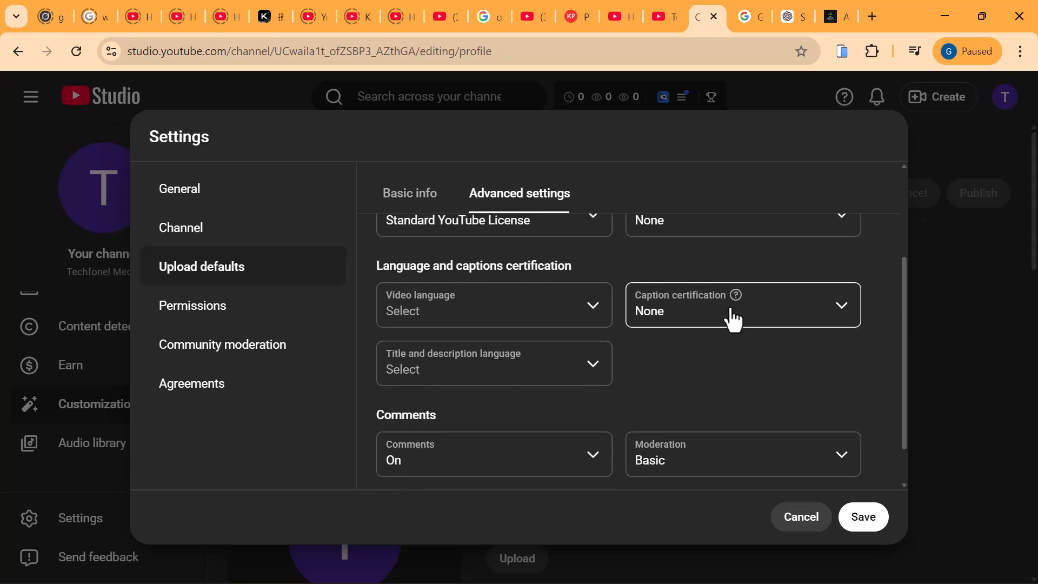
pyautogui.click(710, 459)
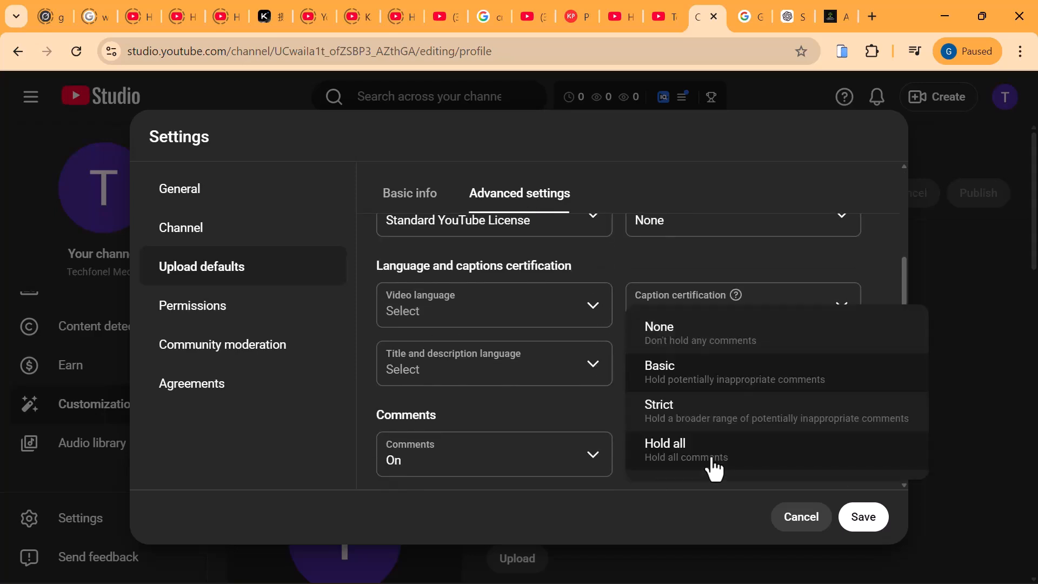
pyautogui.click(718, 377)
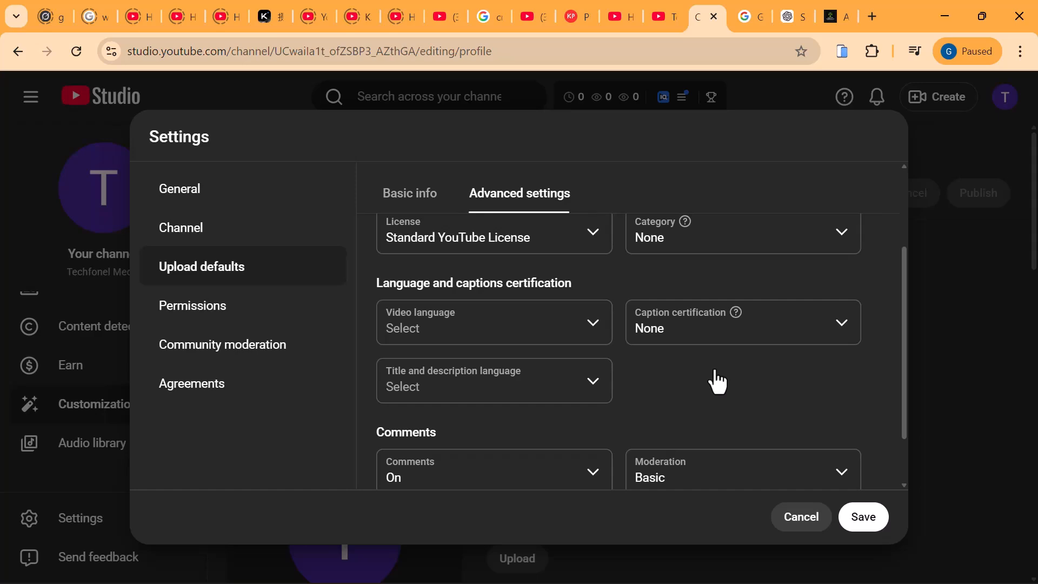
pyautogui.scroll(-1, 718, 381)
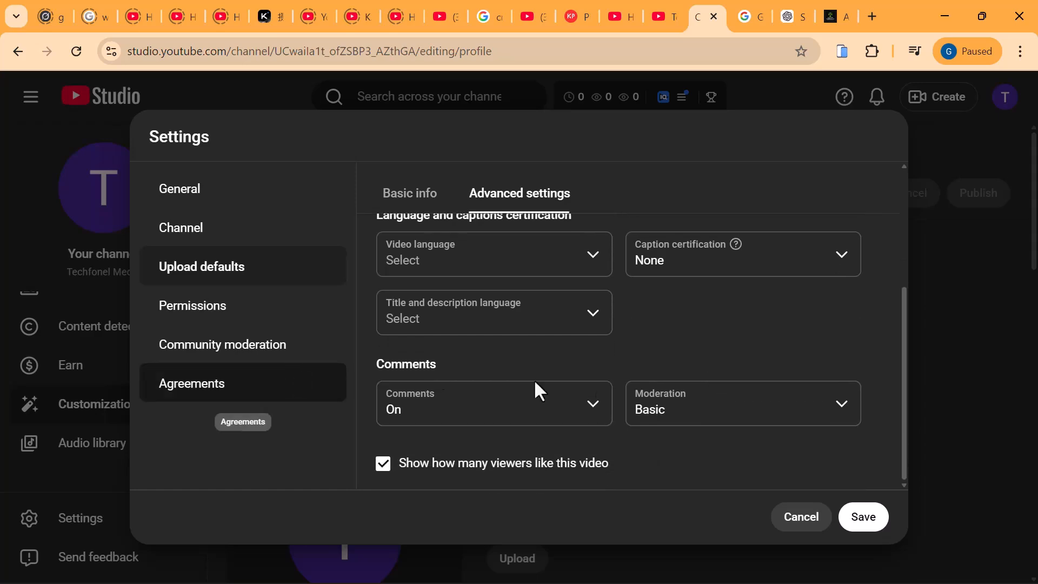
pyautogui.click(865, 518)
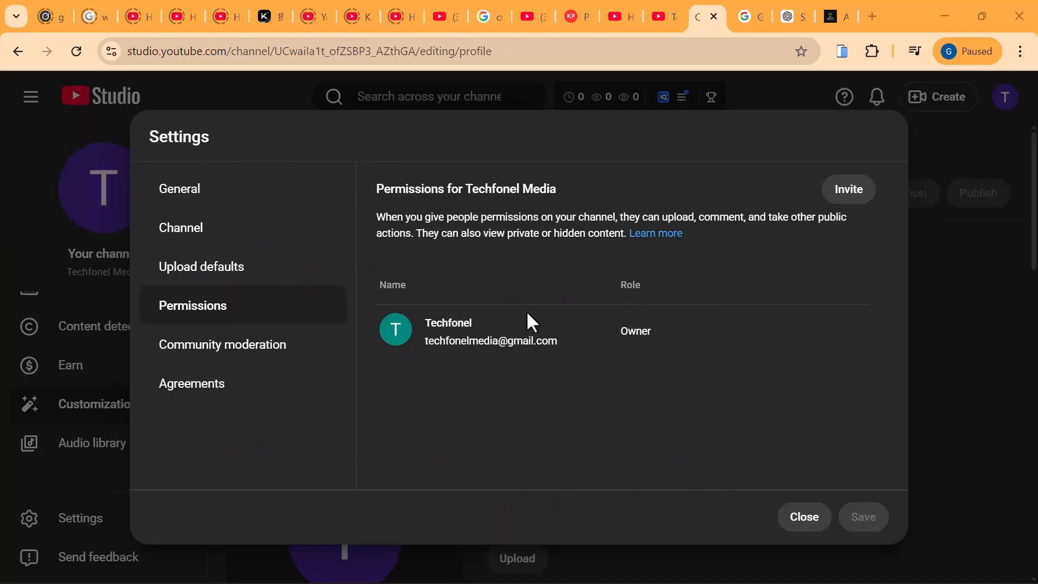
pyautogui.click(213, 238)
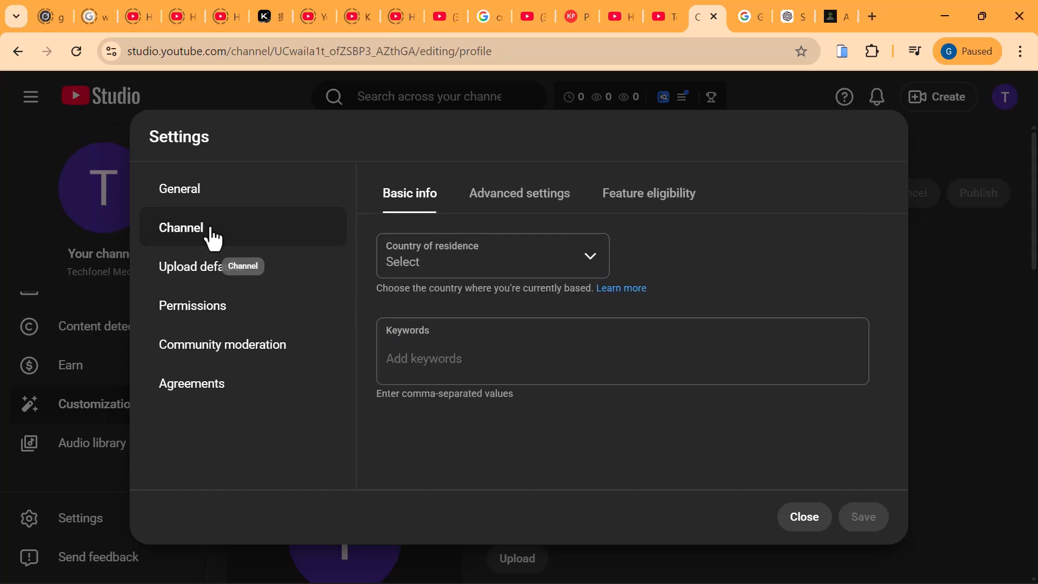
pyautogui.click(514, 209)
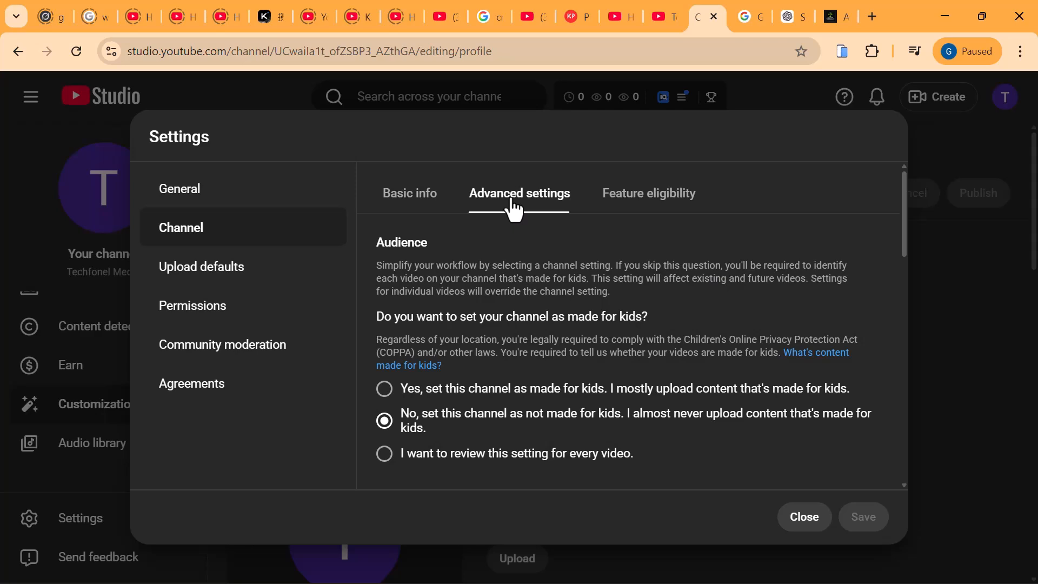
pyautogui.click(451, 462)
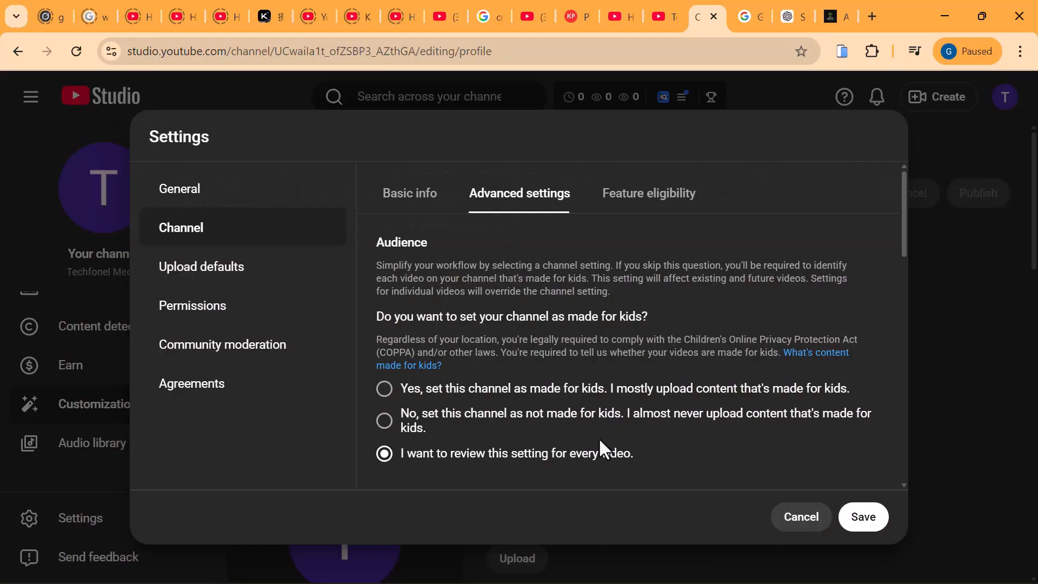
pyautogui.click(490, 424)
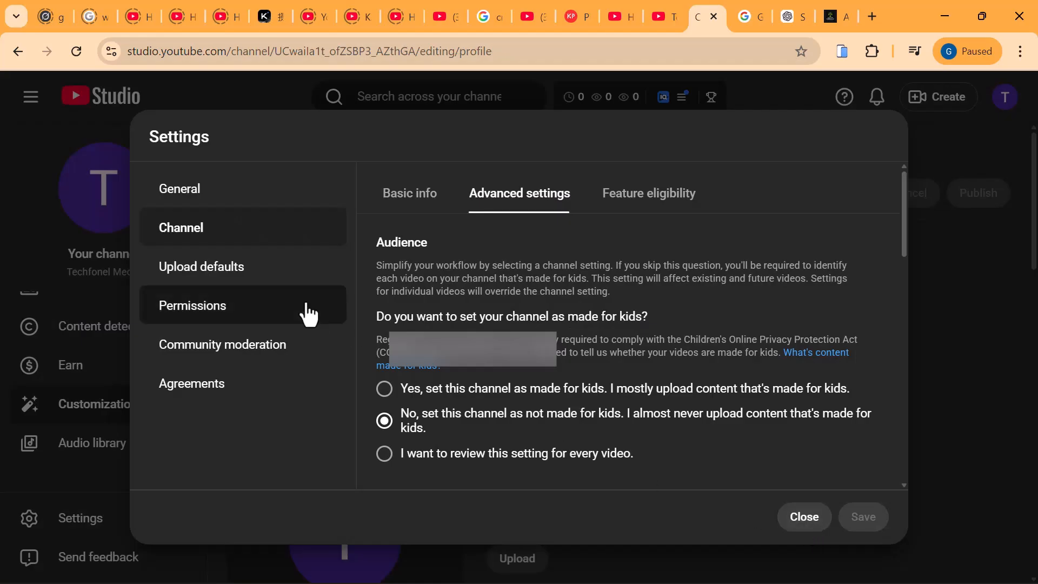
pyautogui.click(221, 319)
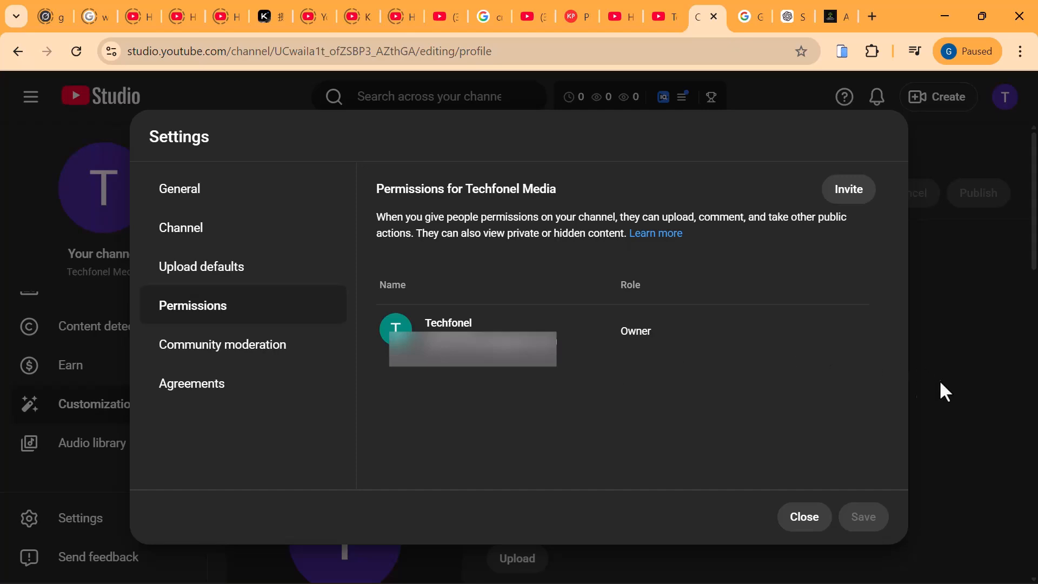
# Start an invitation with the collaborator's email, opening the Access role list without choosing.
pyautogui.click(856, 201)
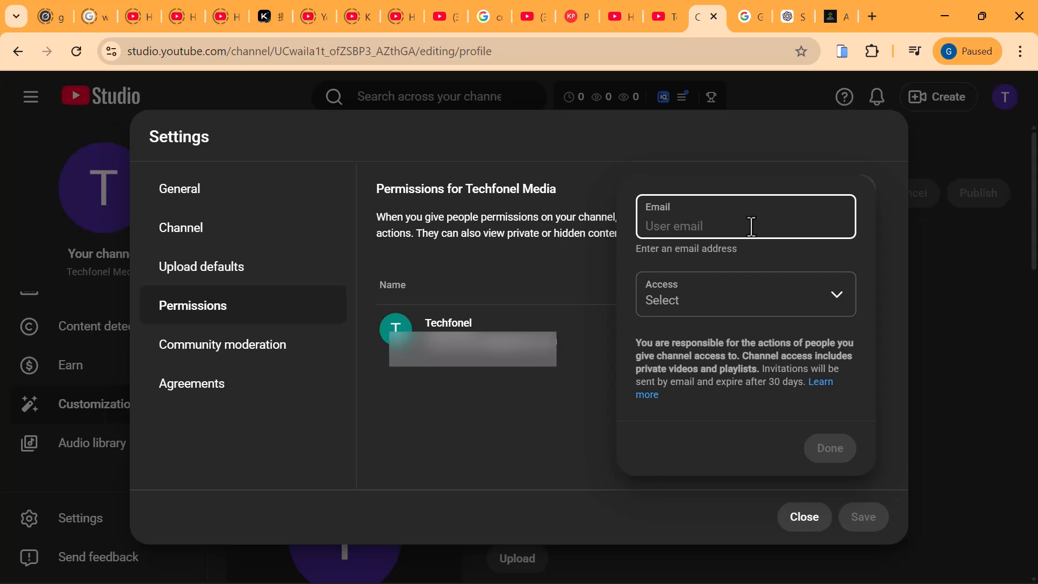
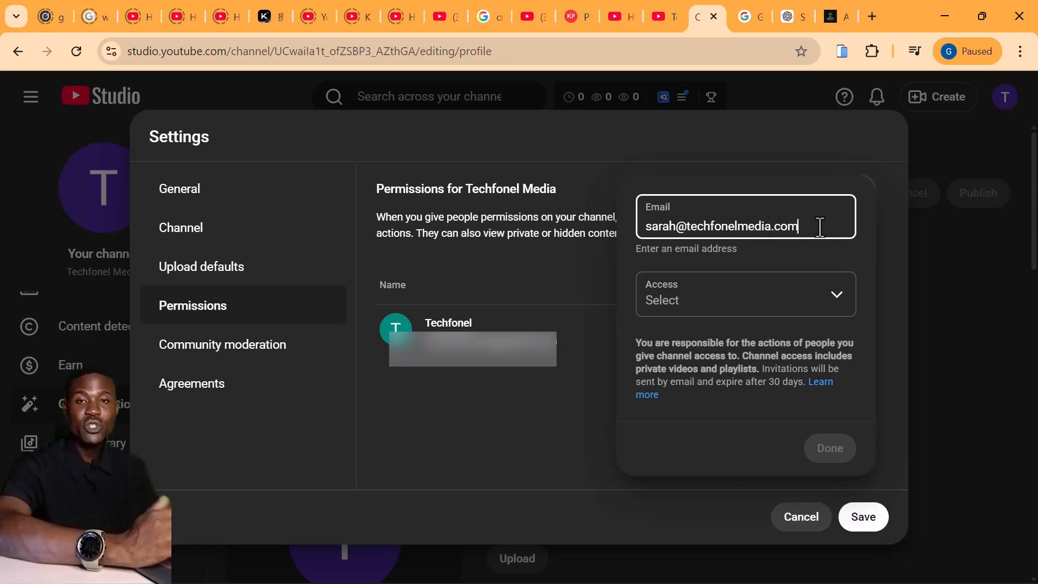
pyautogui.click(726, 309)
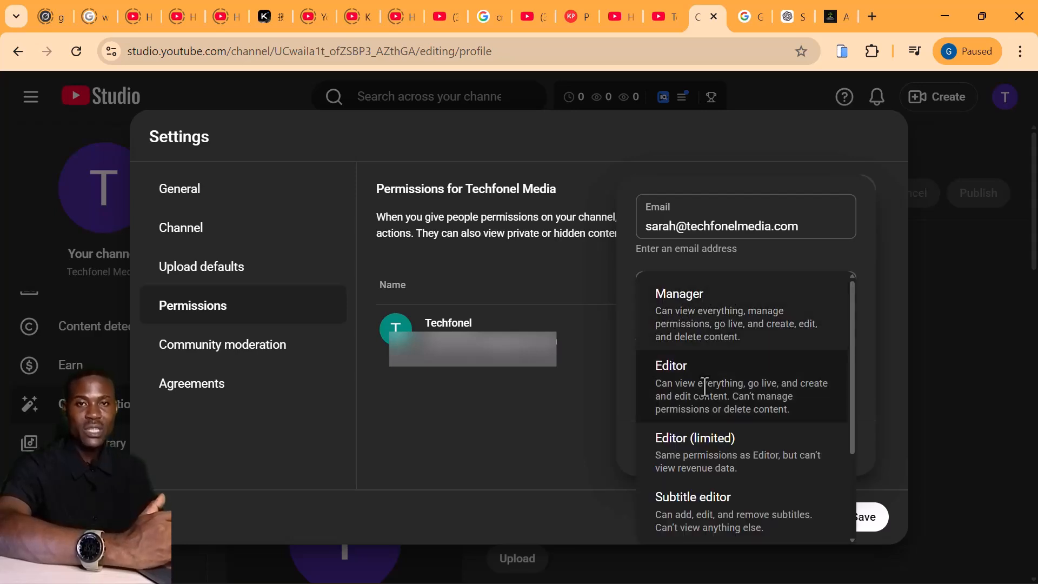
pyautogui.scroll(-2, 704, 387)
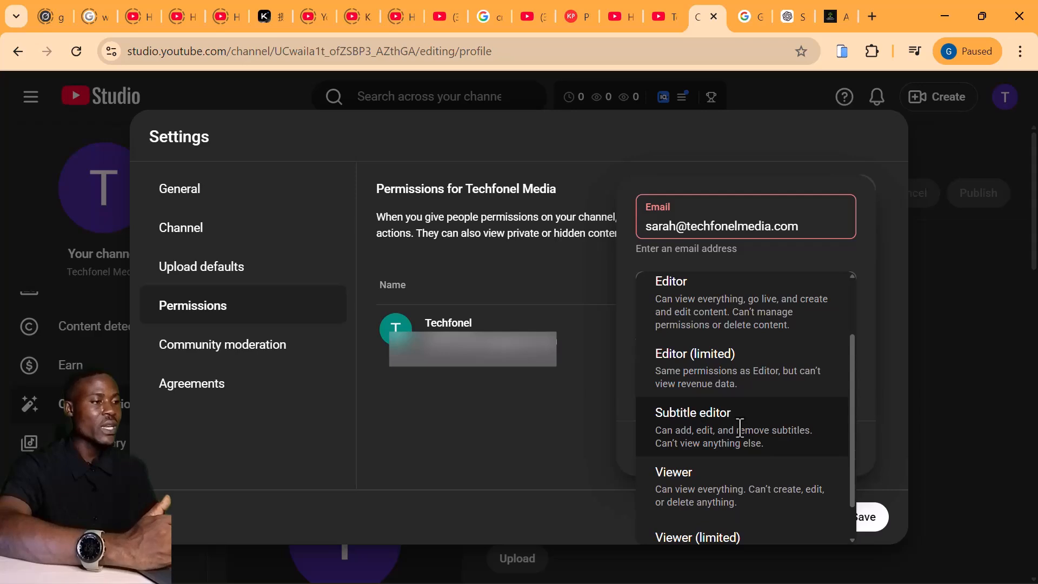
pyautogui.click(541, 385)
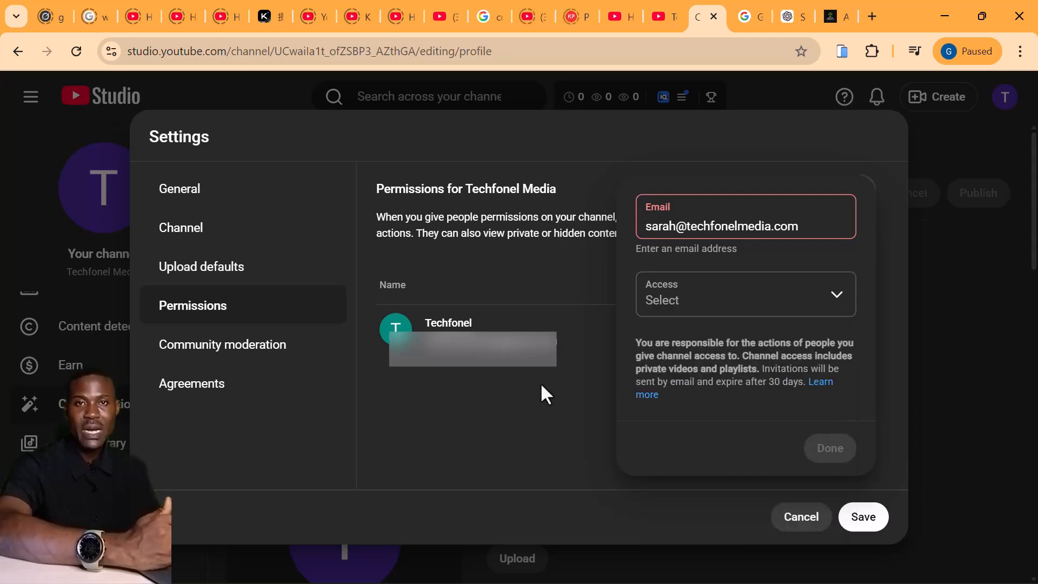
pyautogui.click(822, 223)
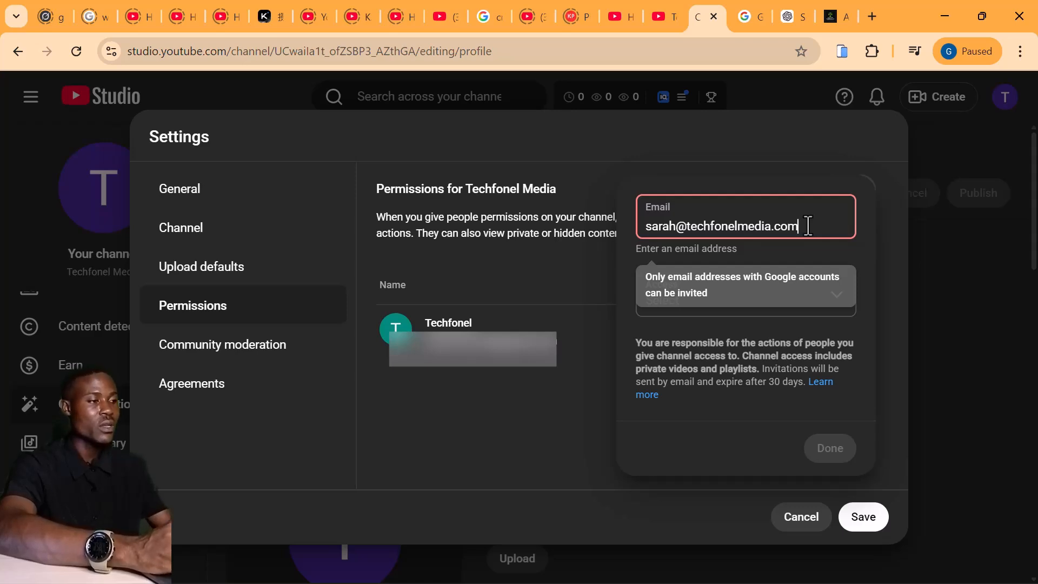
pyautogui.press('BackSpace')
pyautogui.press('BackSpace')
pyautogui.press('BackSpace')
pyautogui.press('BackSpace')
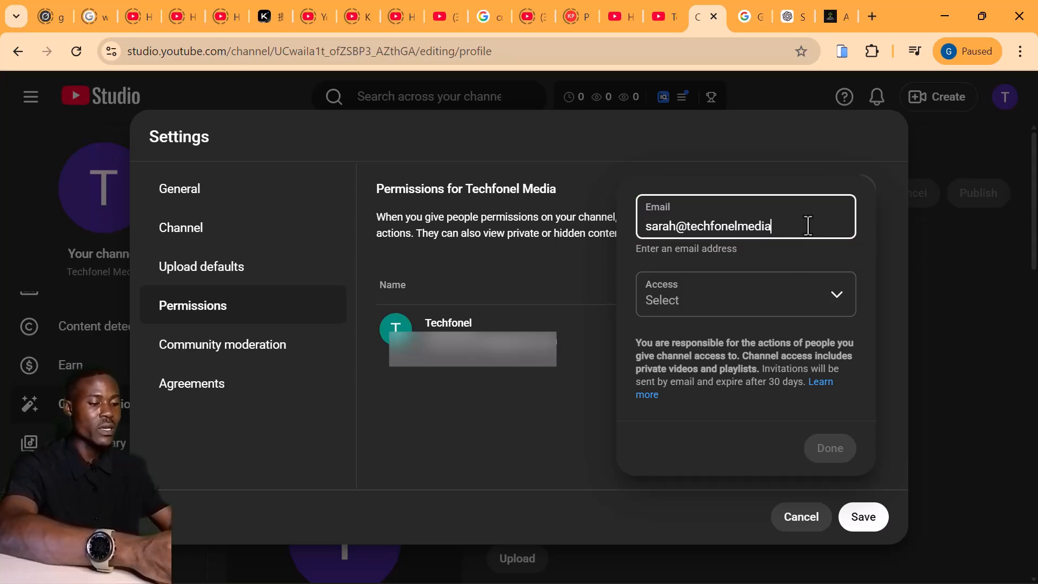
pyautogui.write('@g')
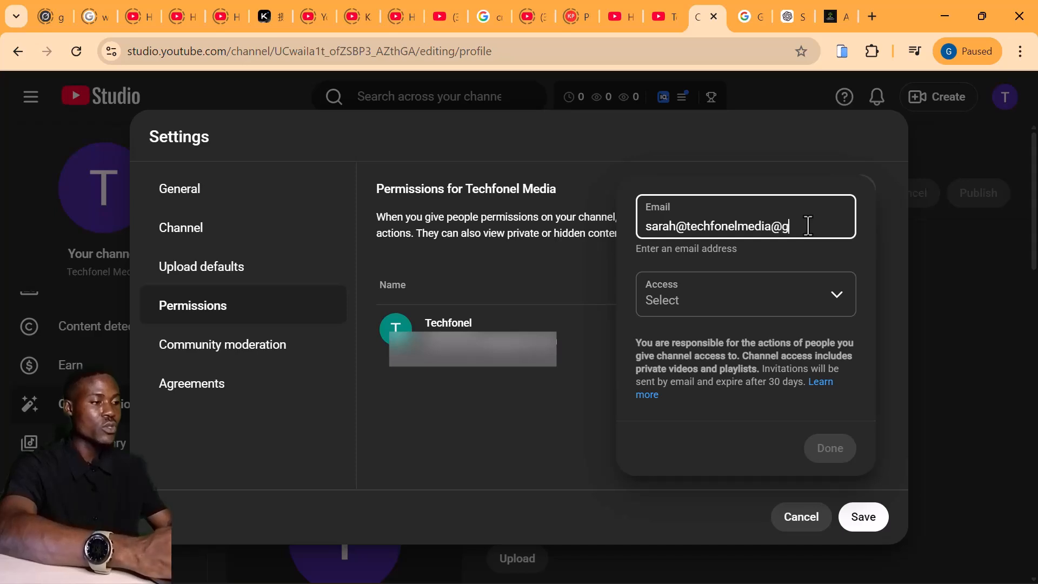
pyautogui.write('mail.com')
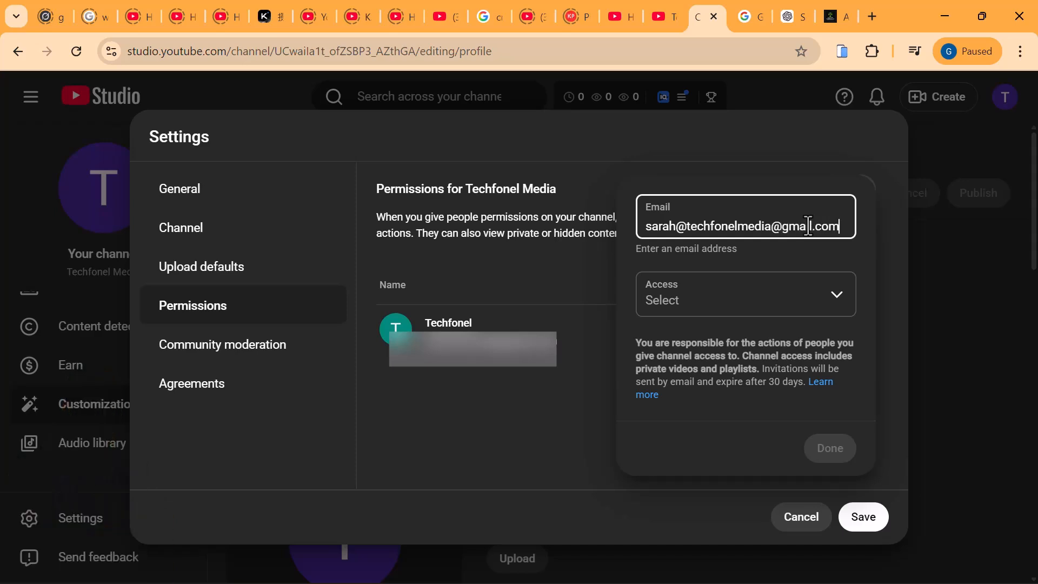
pyautogui.click(764, 226)
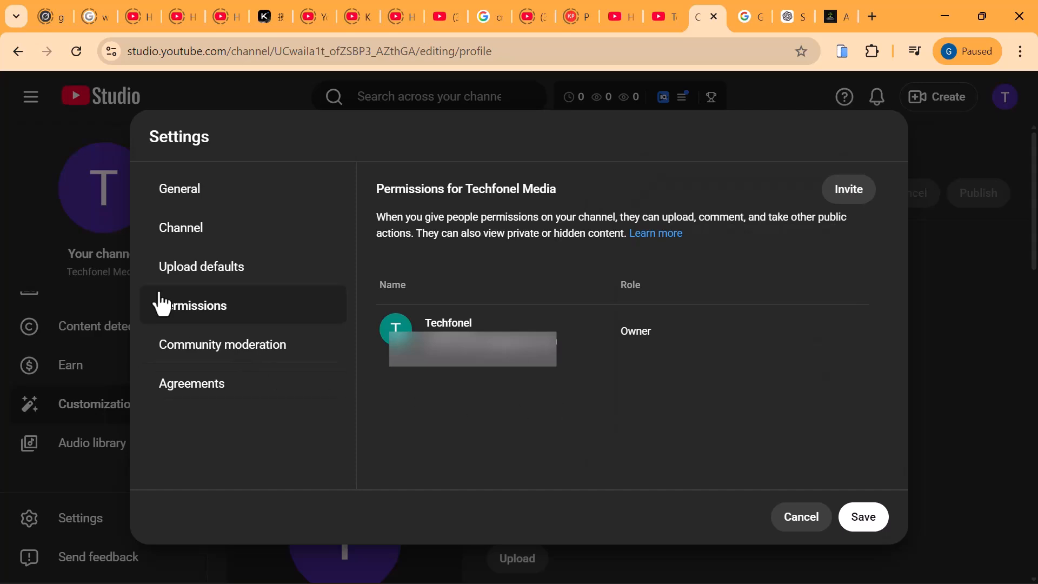
# Go to the Channel settings page, then close the Settings dialog.
pyautogui.click(239, 240)
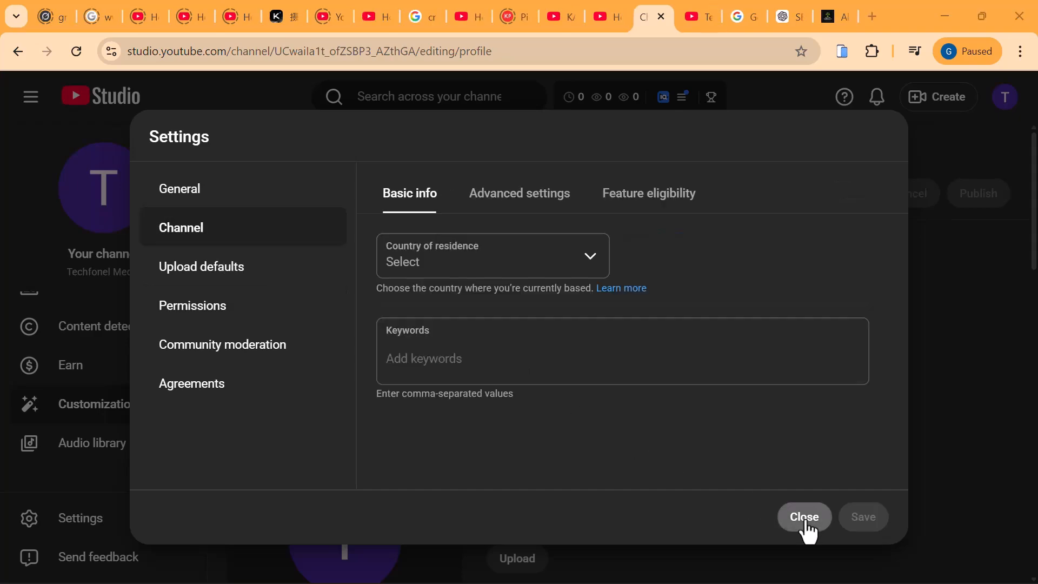
pyautogui.click(804, 517)
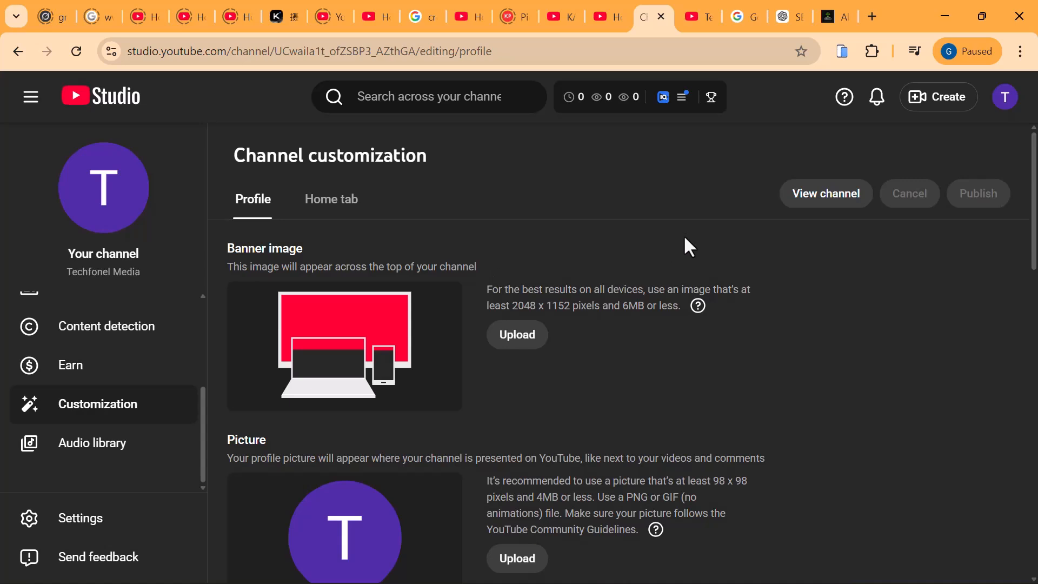
pyautogui.hotkey('ctrl', 'Tab')
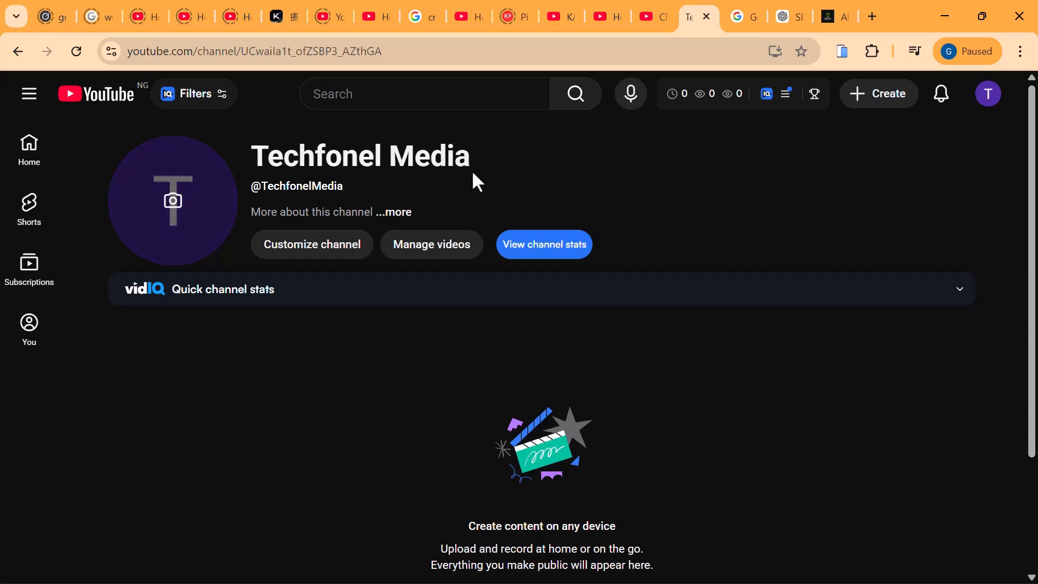
pyautogui.click(658, 1)
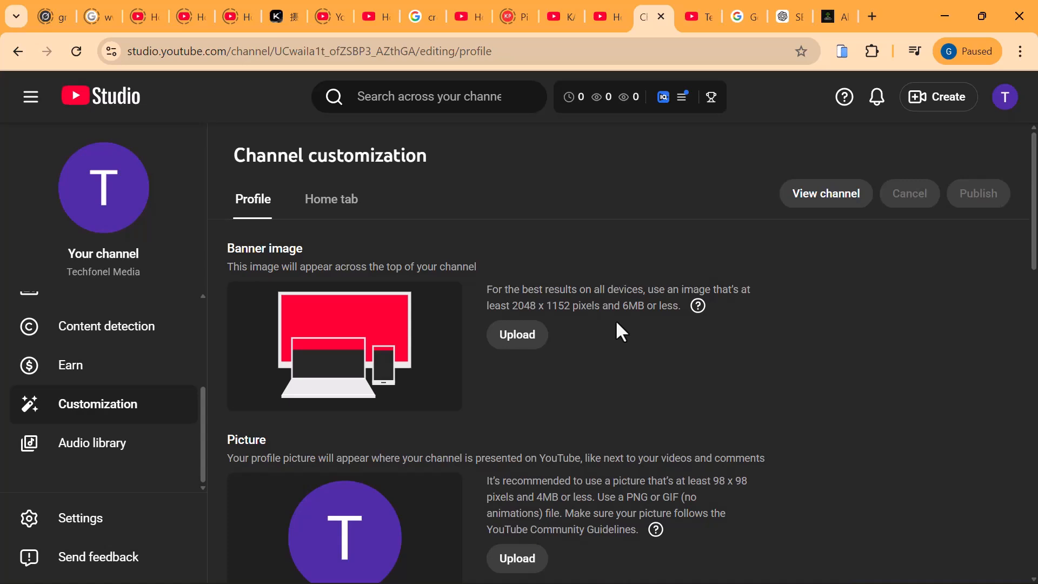
pyautogui.scroll(-2, 528, 451)
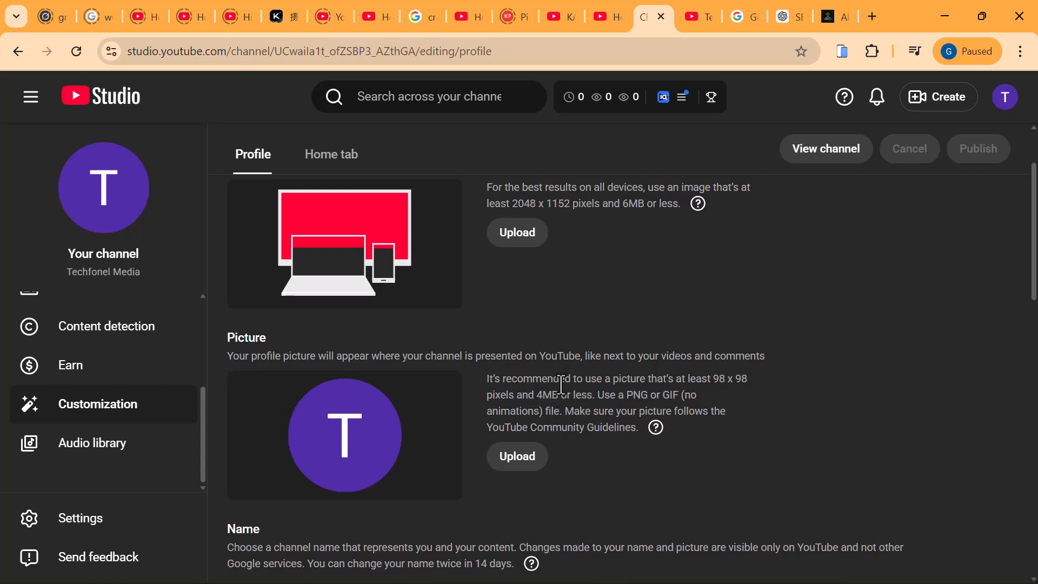
pyautogui.scroll(-10, 562, 385)
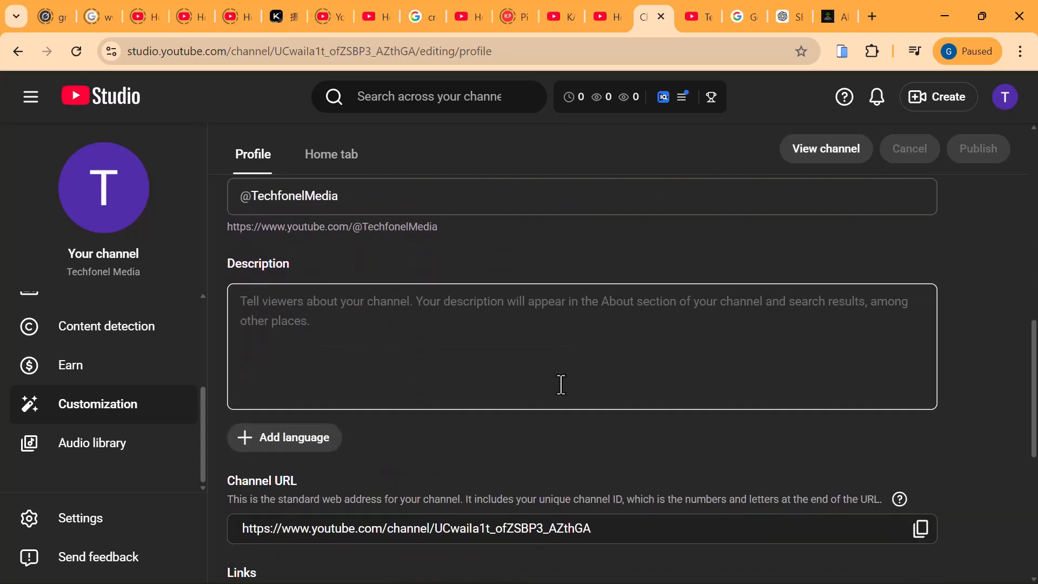
pyautogui.scroll(5, 562, 385)
pyautogui.click(346, 337)
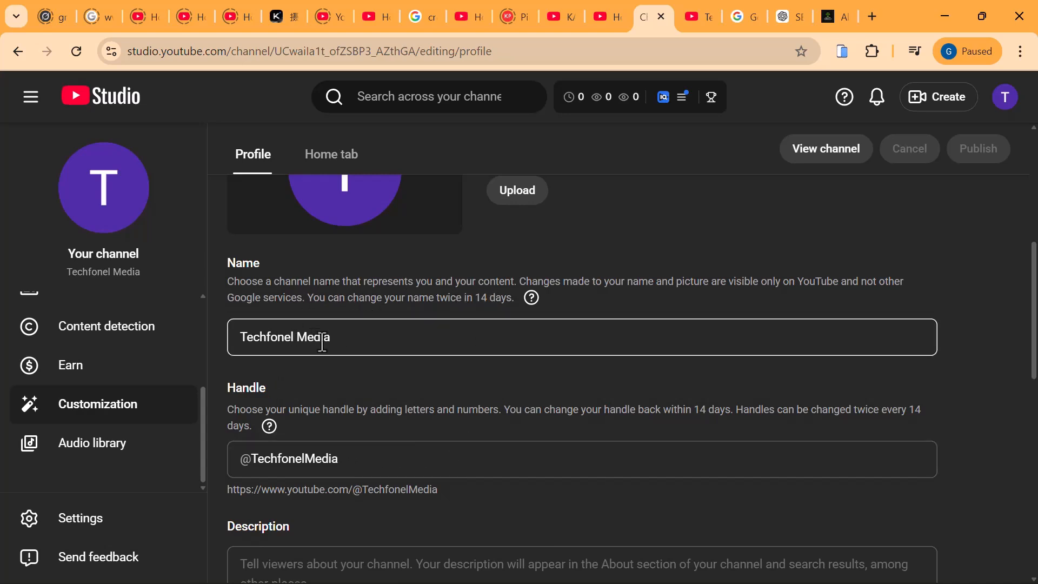
pyautogui.click(370, 466)
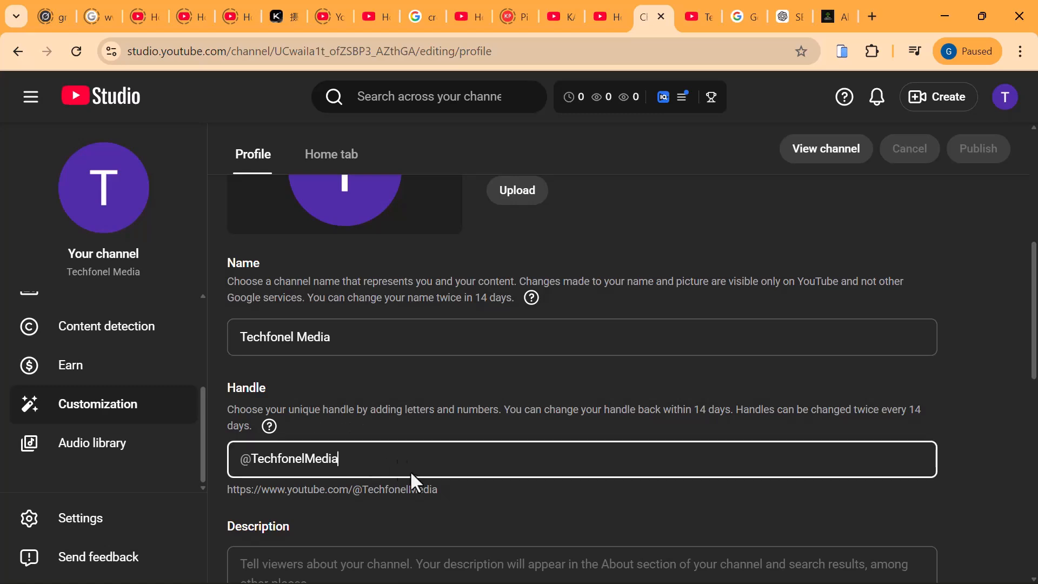
pyautogui.moveTo(447, 489); pyautogui.dragTo(227, 490)
pyautogui.hotkey('ctrl', 'c')
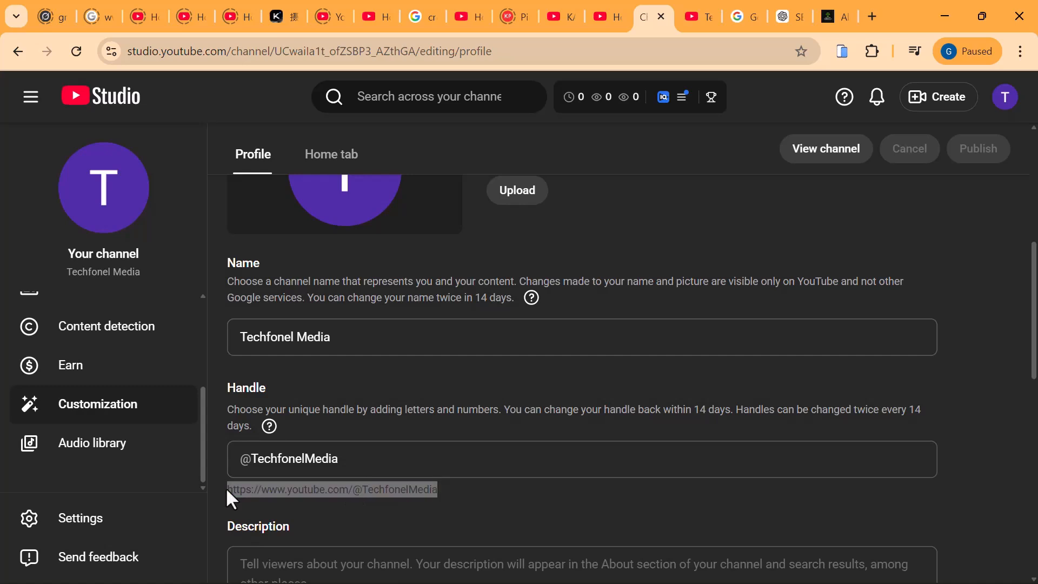
pyautogui.hotkey('ctrl', 't')
pyautogui.hotkey('ctrl', 'v')
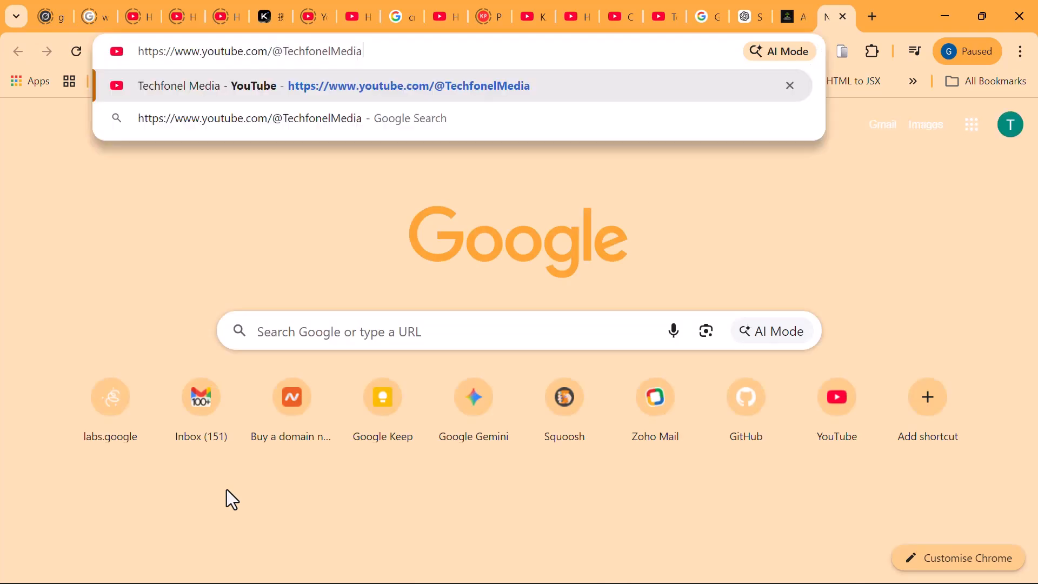
pyautogui.press('Return')
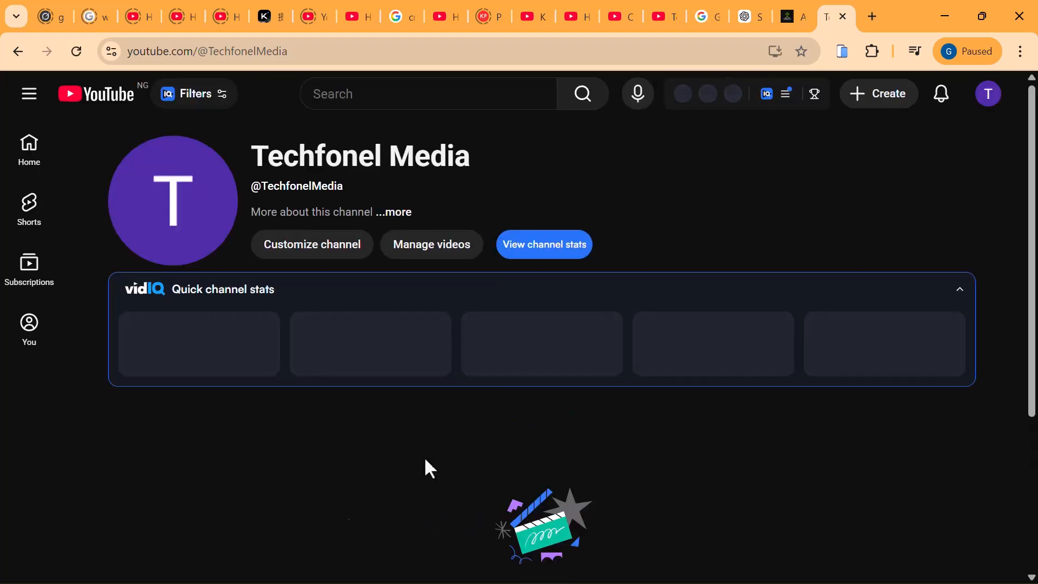
pyautogui.click(629, 1)
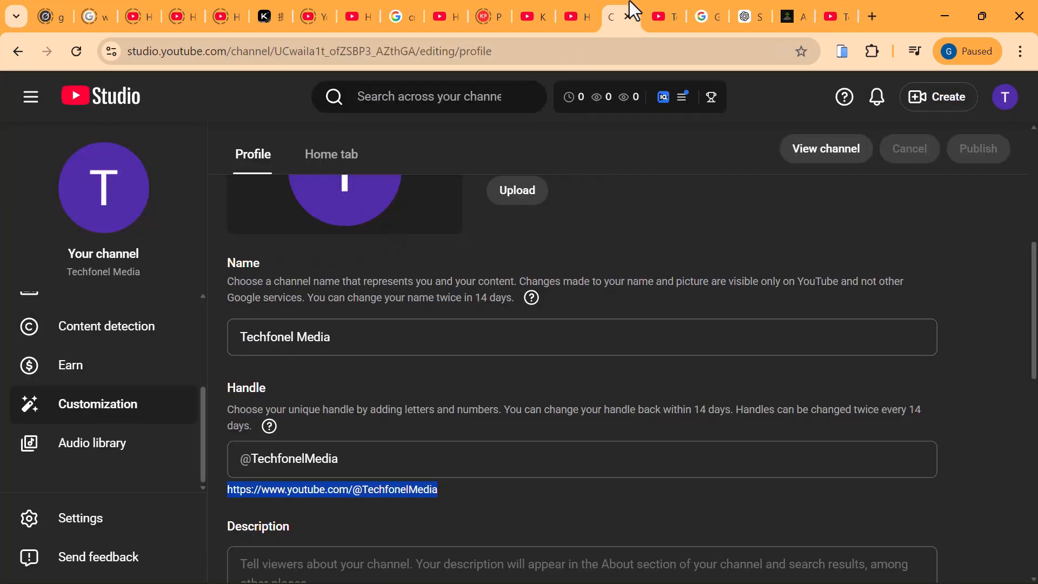
pyautogui.click(485, 478)
pyautogui.click(366, 456)
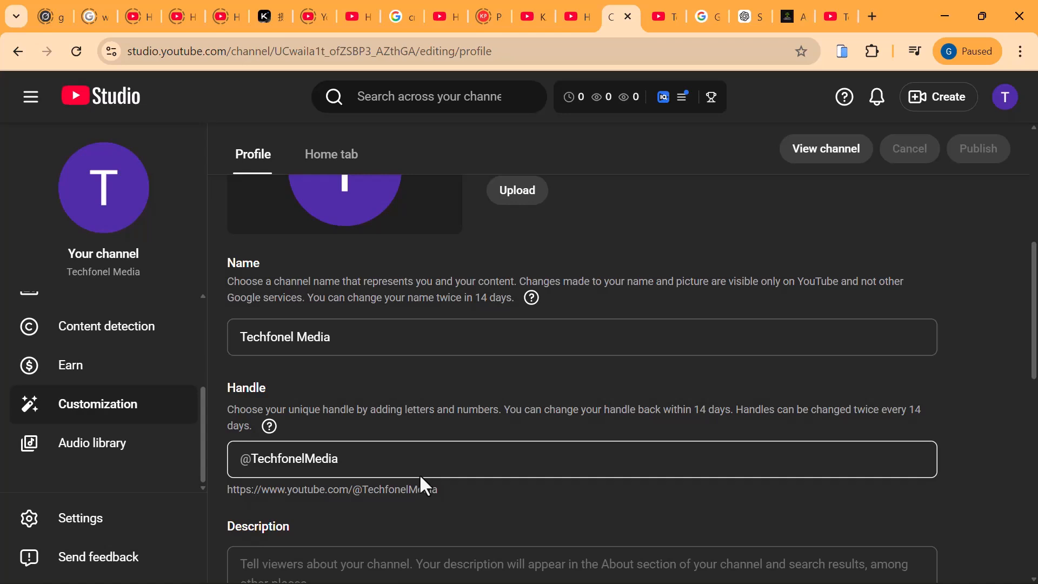
# Scroll down the Profile page past Description, Channel URL and Links to Video watermark.
pyautogui.scroll(-5, 421, 479)
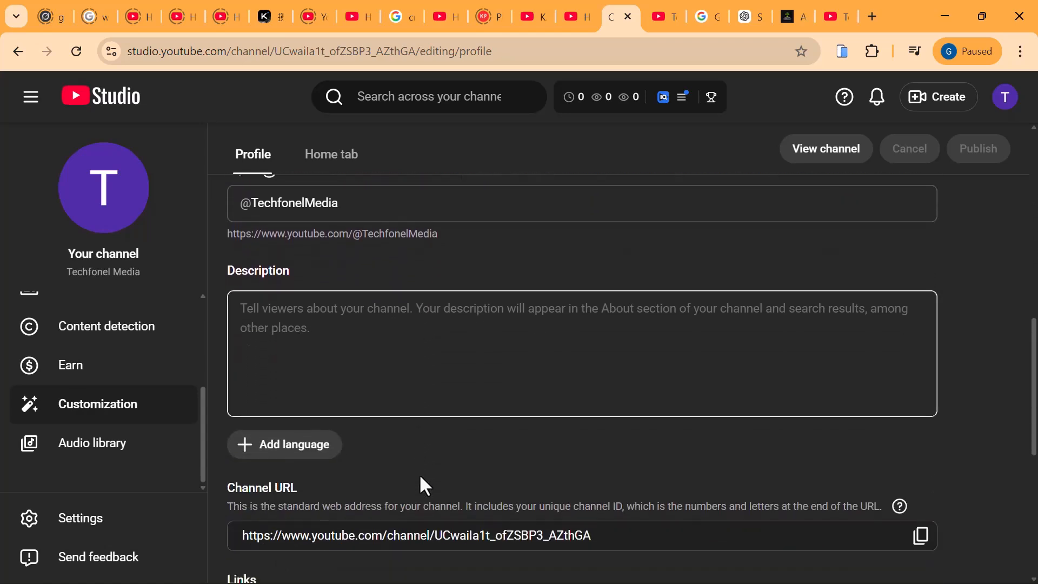
pyautogui.scroll(-7, 514, 465)
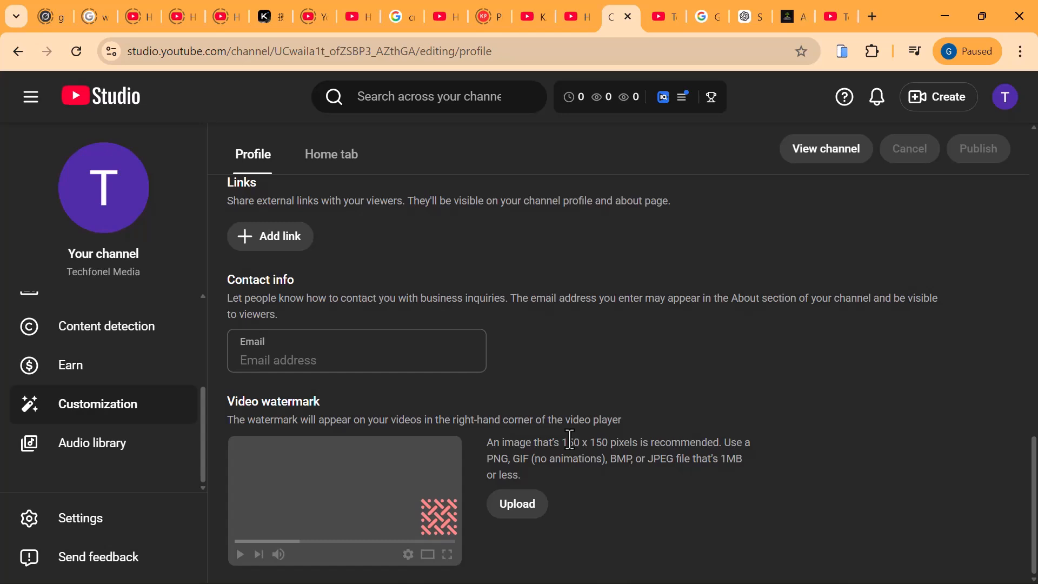
# Upload the facebook-page-logo (tn logo) image from Pictures as the video watermark.
pyautogui.click(519, 511)
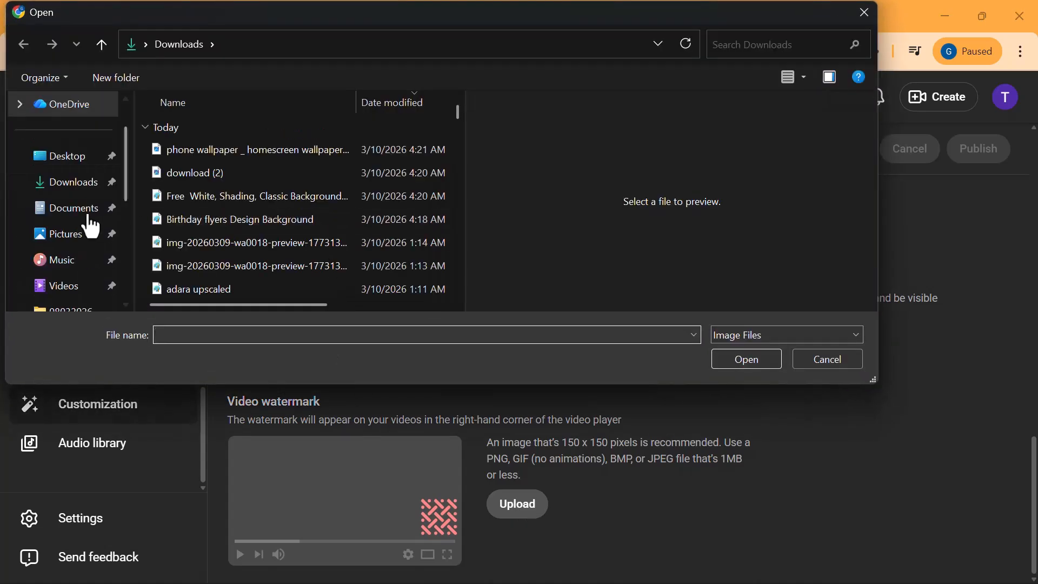
pyautogui.click(70, 250)
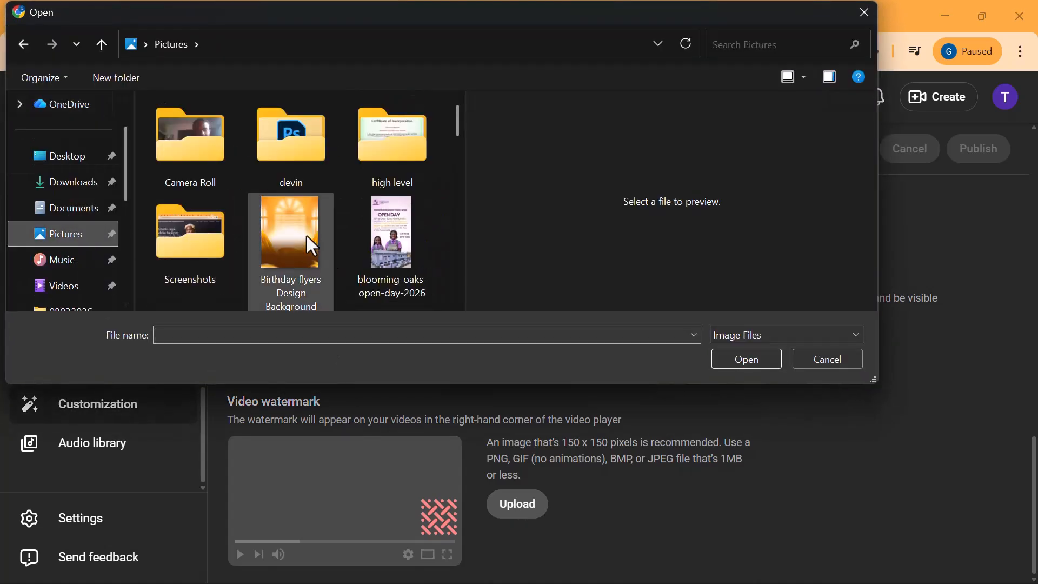
pyautogui.scroll(-3, 333, 237)
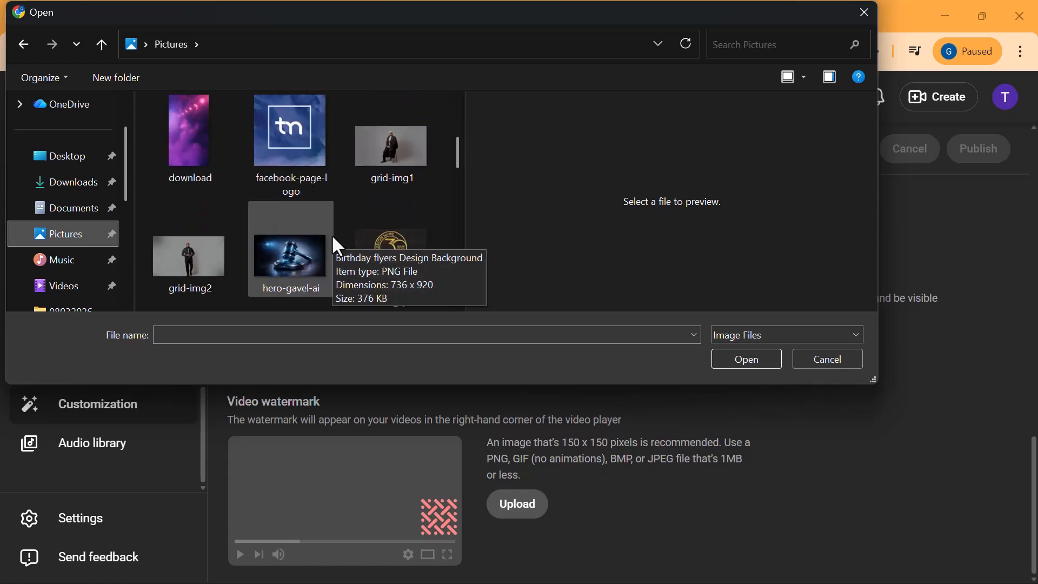
pyautogui.doubleClick(289, 146)
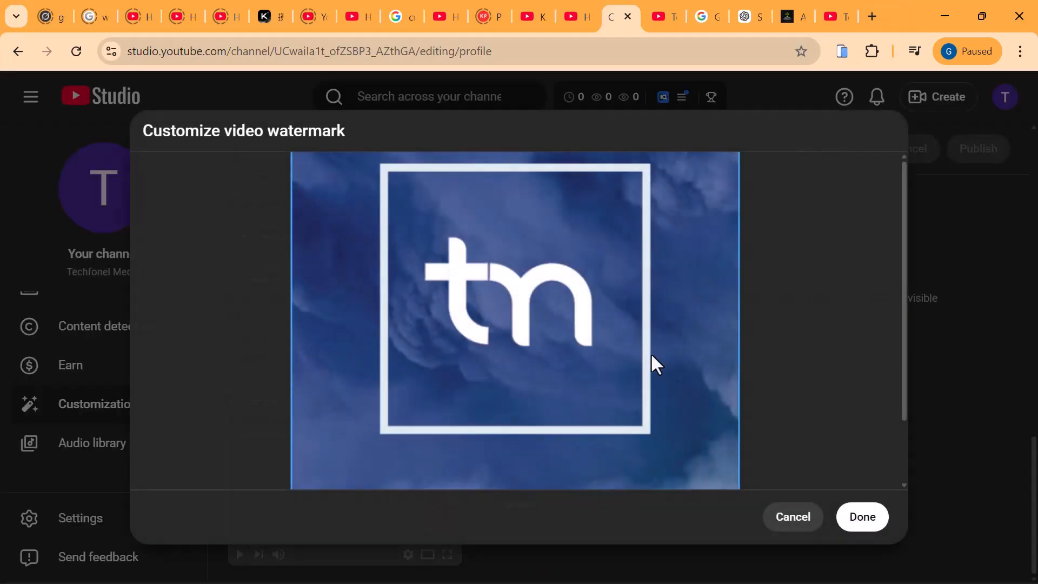
pyautogui.click(858, 522)
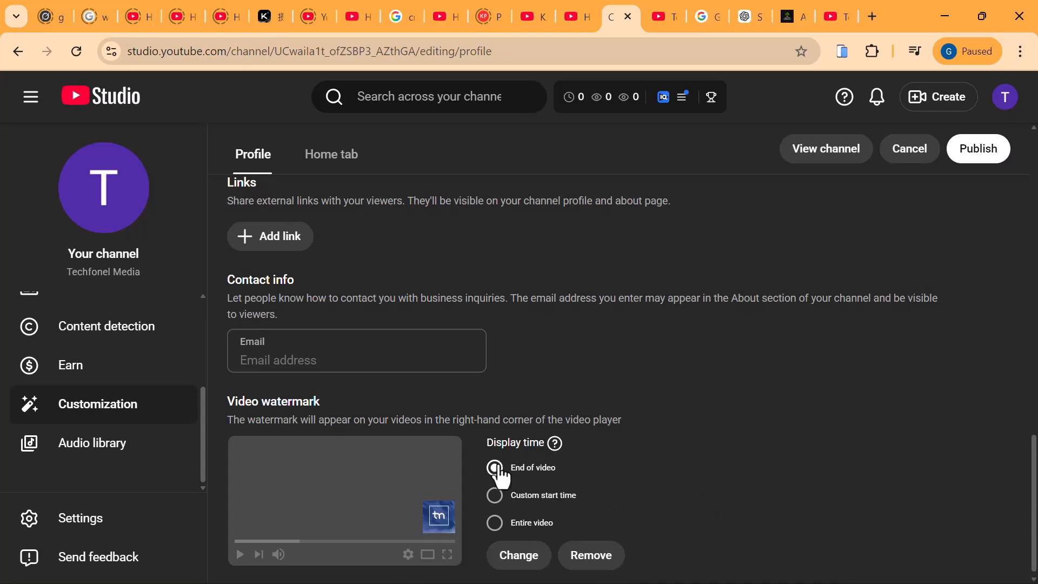
# Set the watermark display time to Entire video, then move to the contact email field.
pyautogui.moveTo(557, 444)
pyautogui.click(496, 527)
pyautogui.scroll(1, 484, 395)
pyautogui.click(306, 422)
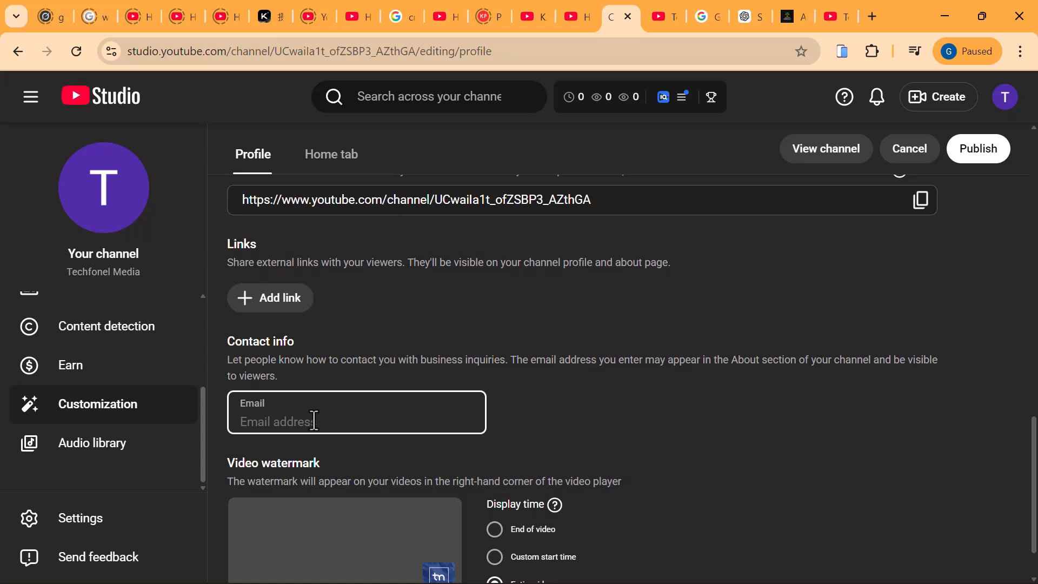
pyautogui.write('No')
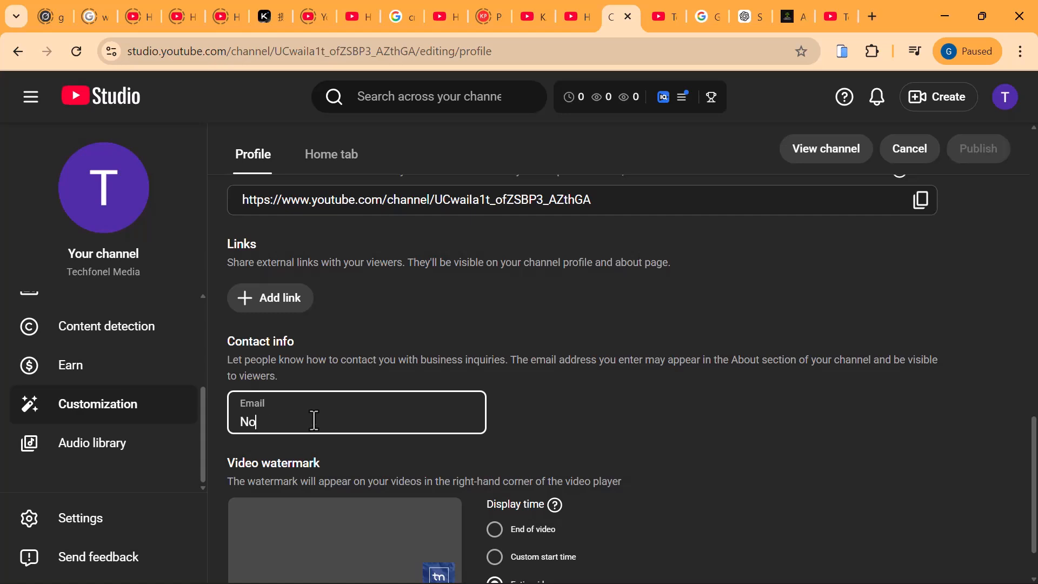
pyautogui.write('tYourYoutube Email')
pyautogui.press('BackSpace')
pyautogui.scroll(-1, 314, 420)
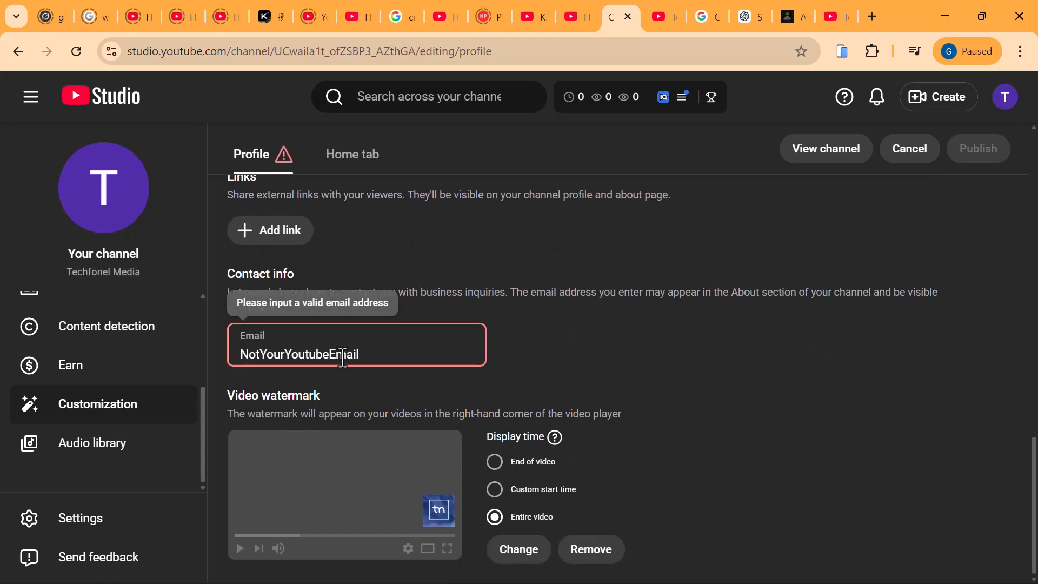
pyautogui.doubleClick(342, 358)
pyautogui.press('BackSpace')
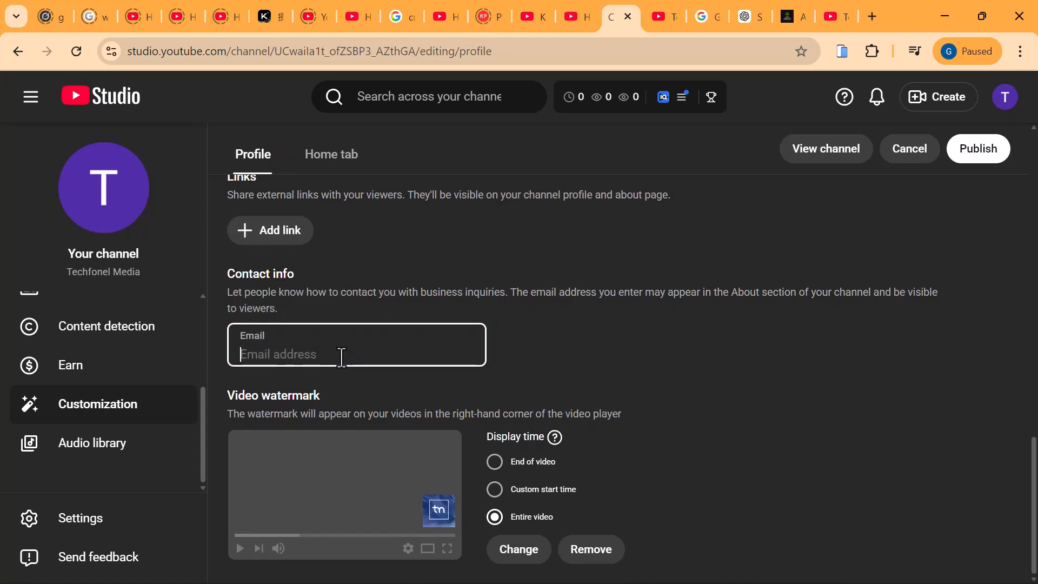
pyautogui.click(611, 346)
pyautogui.scroll(2, 614, 354)
pyautogui.scroll(6, 502, 406)
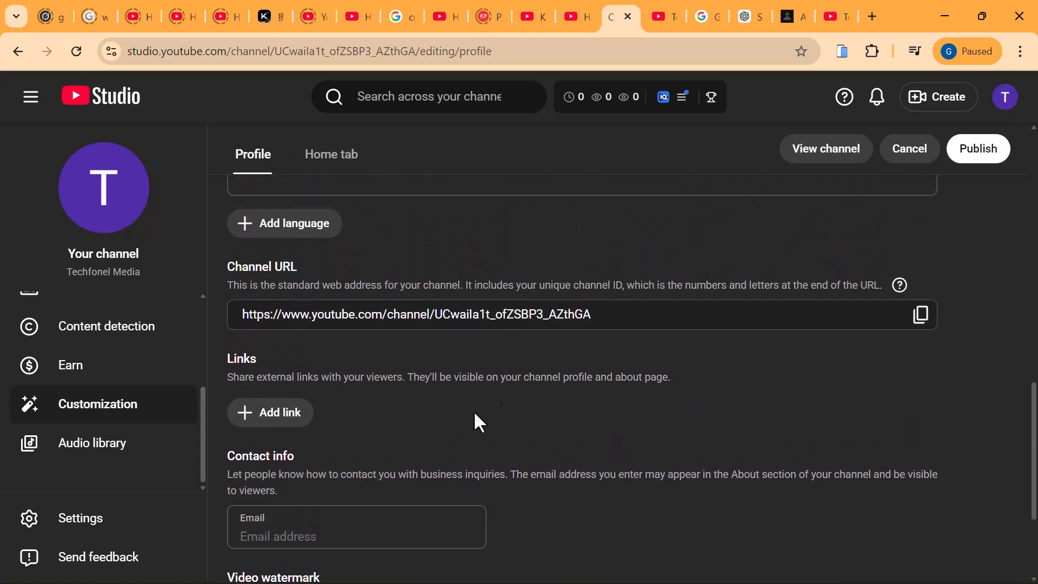
pyautogui.click(339, 482)
pyautogui.scroll(-3, 339, 482)
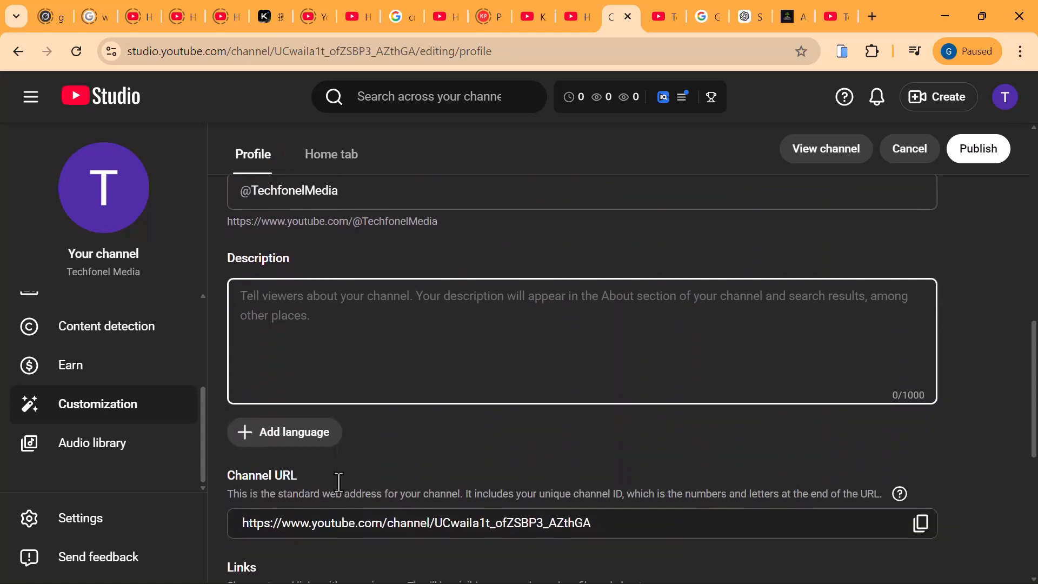
pyautogui.scroll(1, 339, 482)
pyautogui.scroll(1, 339, 482)
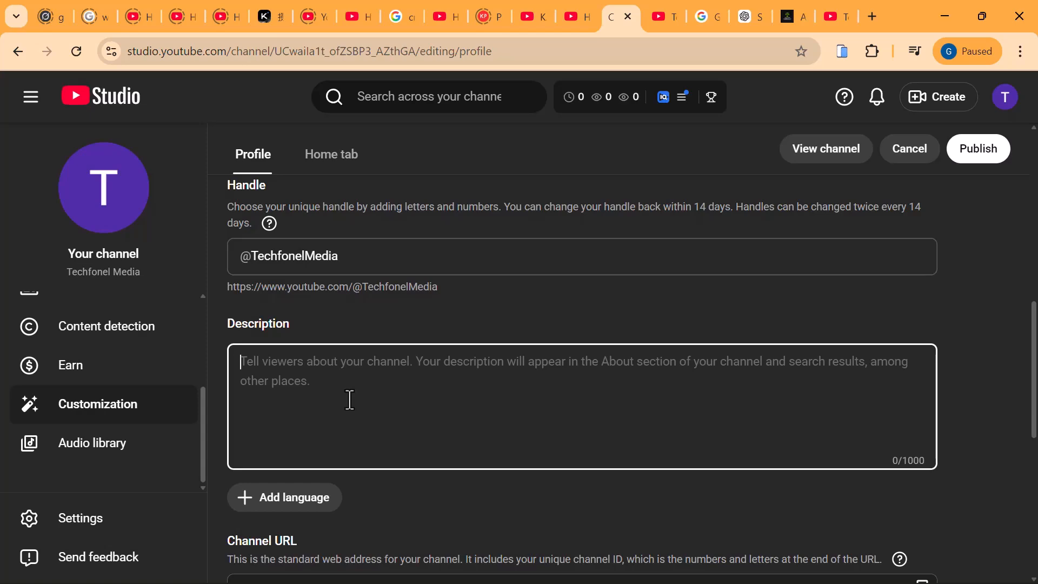
# Copy the Techfonel description paragraphs from the Word notes and paste them into Studio's Description.
pyautogui.hotkey('alt', 'Tab')
pyautogui.press('Tab')
pyautogui.press('Tab')
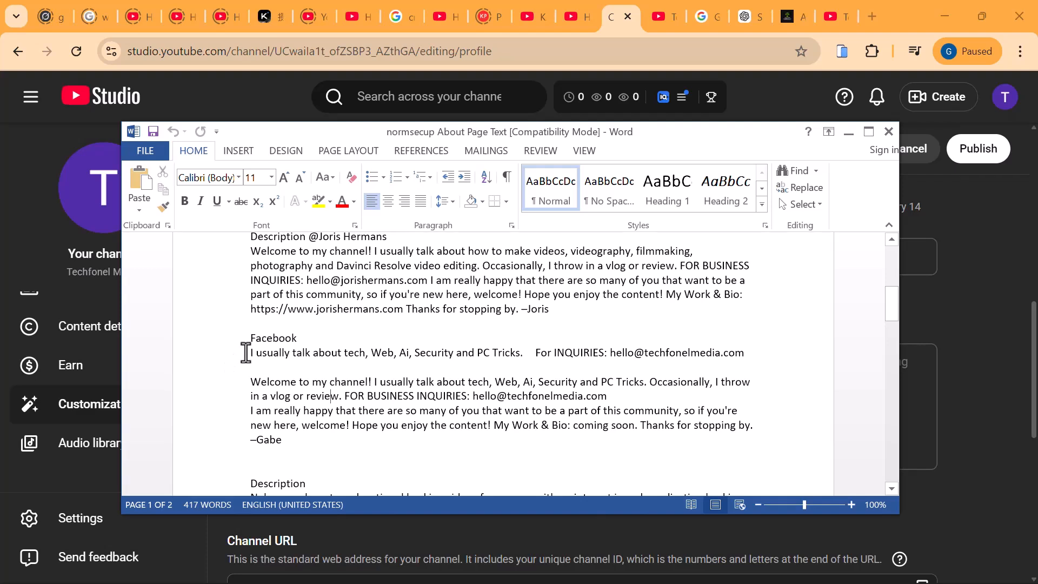
pyautogui.moveTo(248, 353); pyautogui.dragTo(706, 439)
pyautogui.hotkey('ctrl', 'c')
pyautogui.click(706, 439)
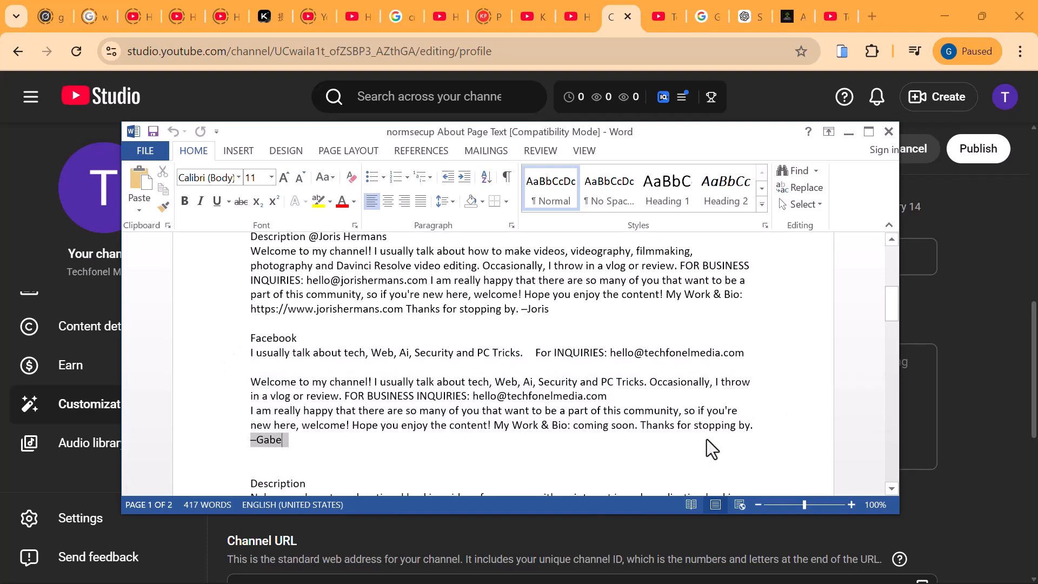
pyautogui.hotkey('alt', 'Tab')
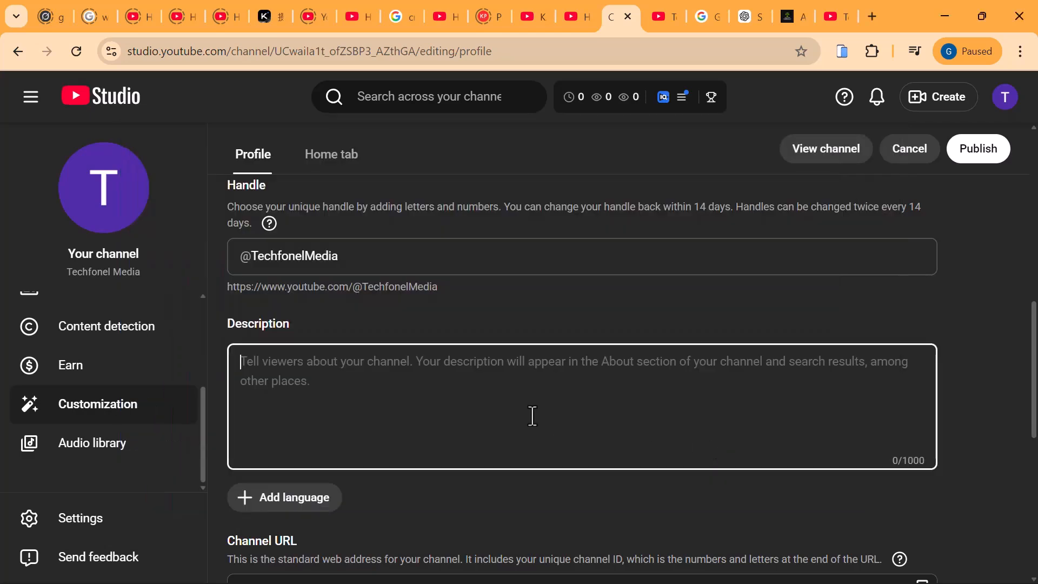
pyautogui.hotkey('ctrl', 'v')
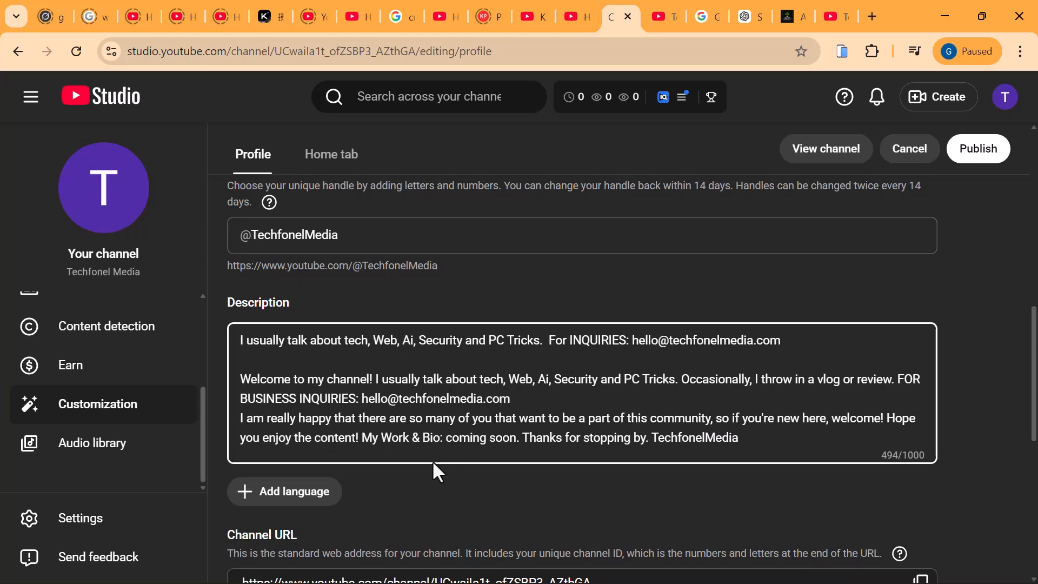
# Go back up to the Picture section and start uploading a new channel profile picture.
pyautogui.scroll(5, 437, 472)
pyautogui.scroll(6, 433, 463)
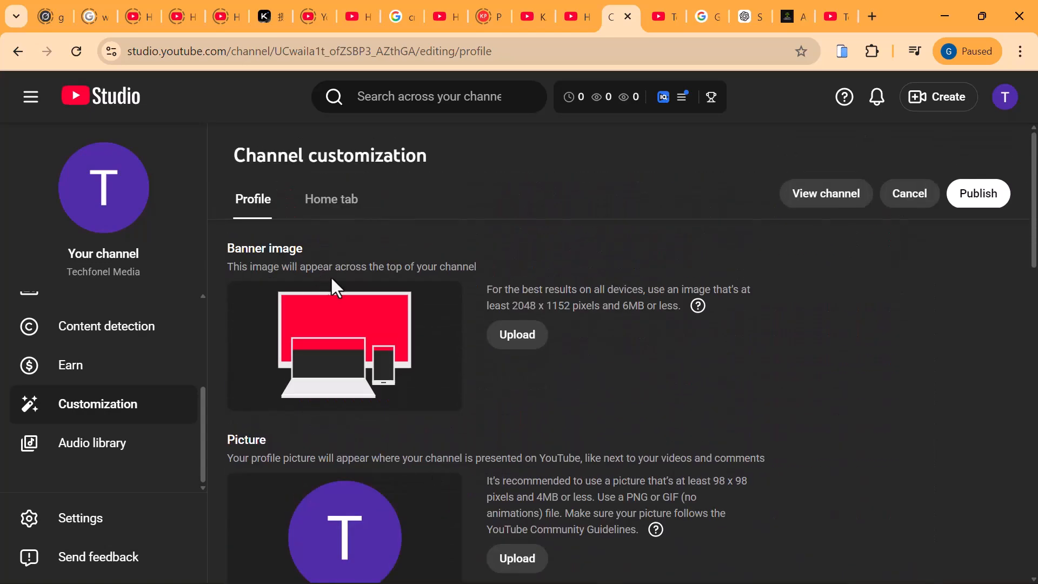
pyautogui.scroll(-3, 287, 309)
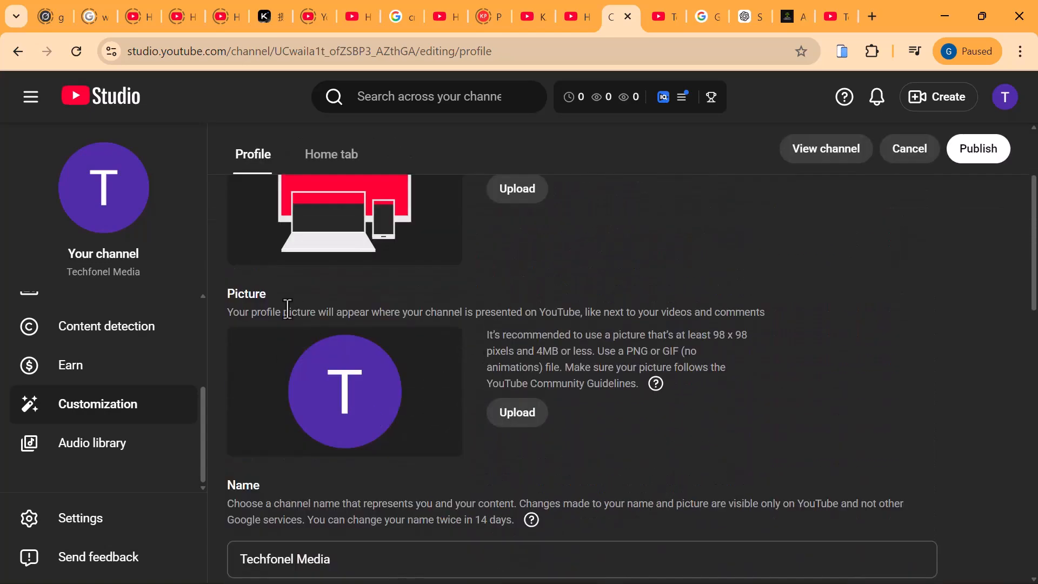
pyautogui.click(523, 429)
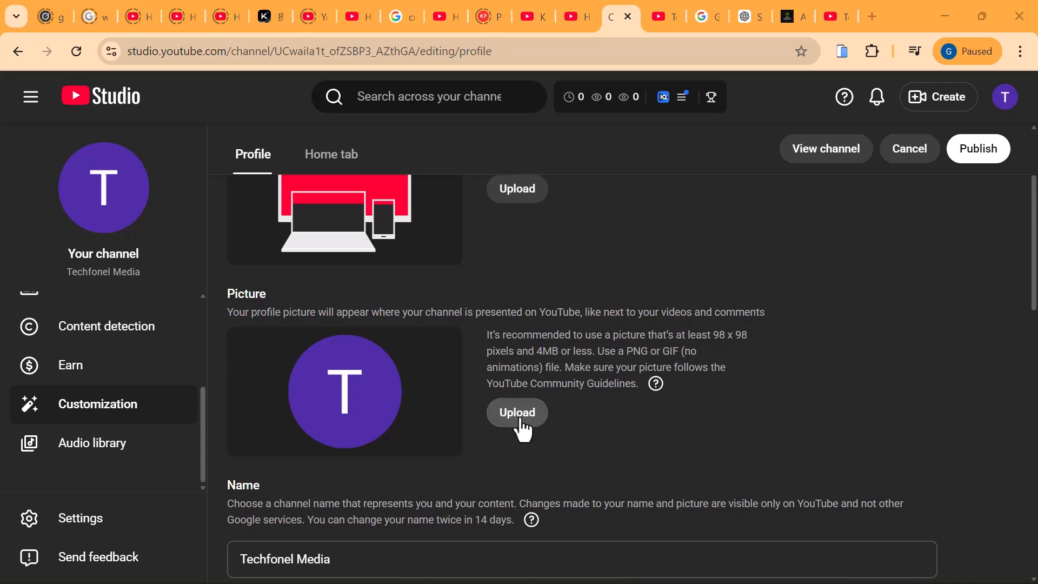
# Pick facebook-page-logo from Pictures as the profile picture and confirm the cropped tn logo.
pyautogui.scroll(-3, 303, 206)
pyautogui.scroll(-2, 303, 209)
pyautogui.scroll(5, 303, 206)
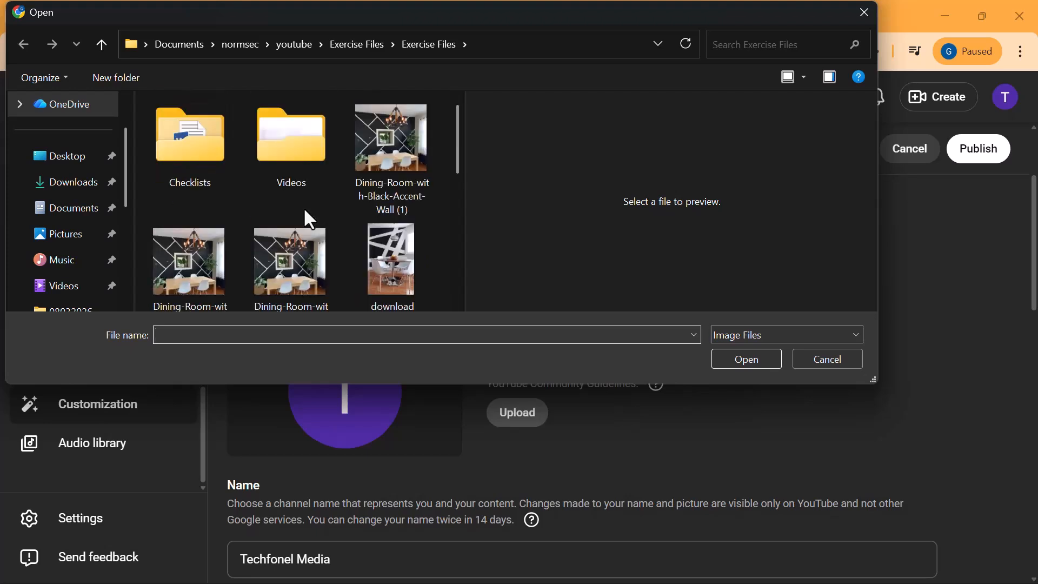
pyautogui.click(174, 46)
pyautogui.click(74, 237)
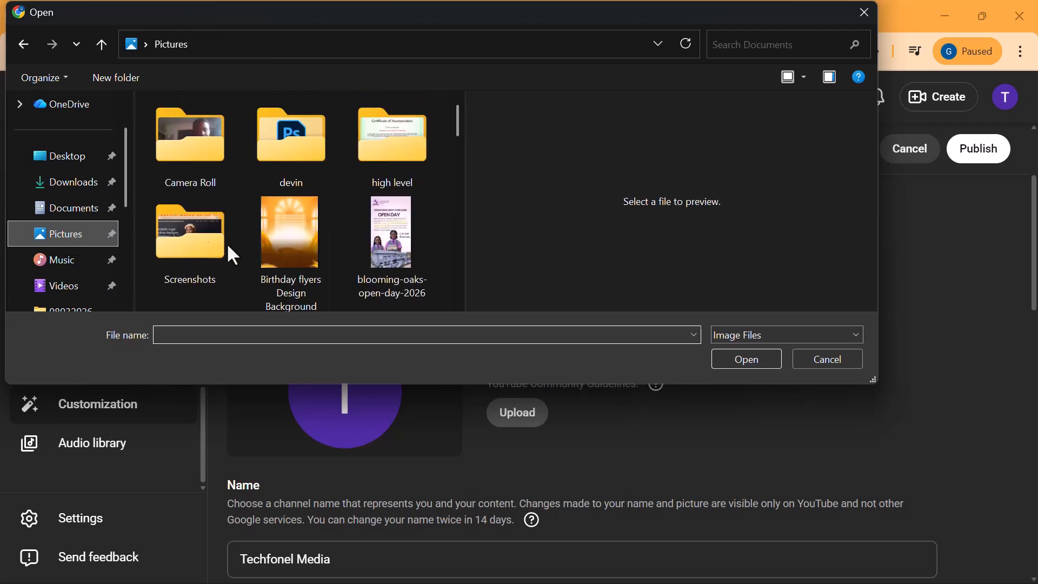
pyautogui.scroll(-2, 300, 265)
pyautogui.scroll(-2, 304, 270)
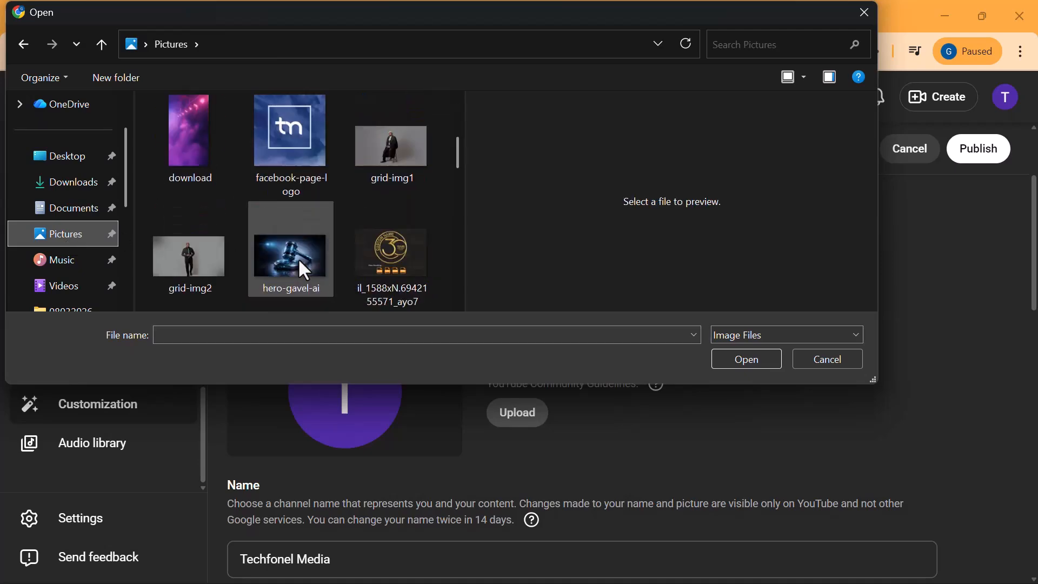
pyautogui.doubleClick(297, 178)
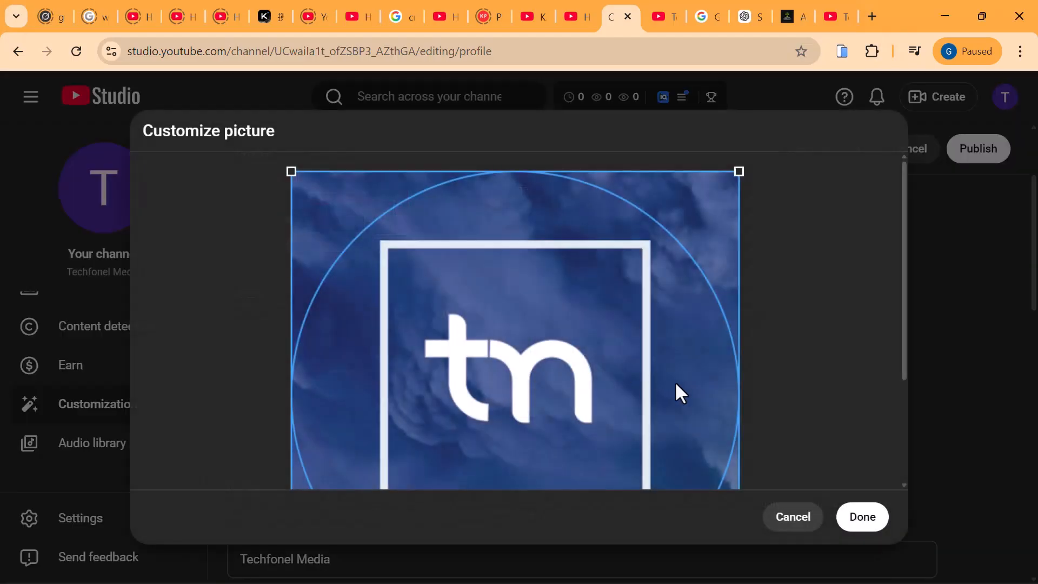
pyautogui.scroll(-3, 678, 393)
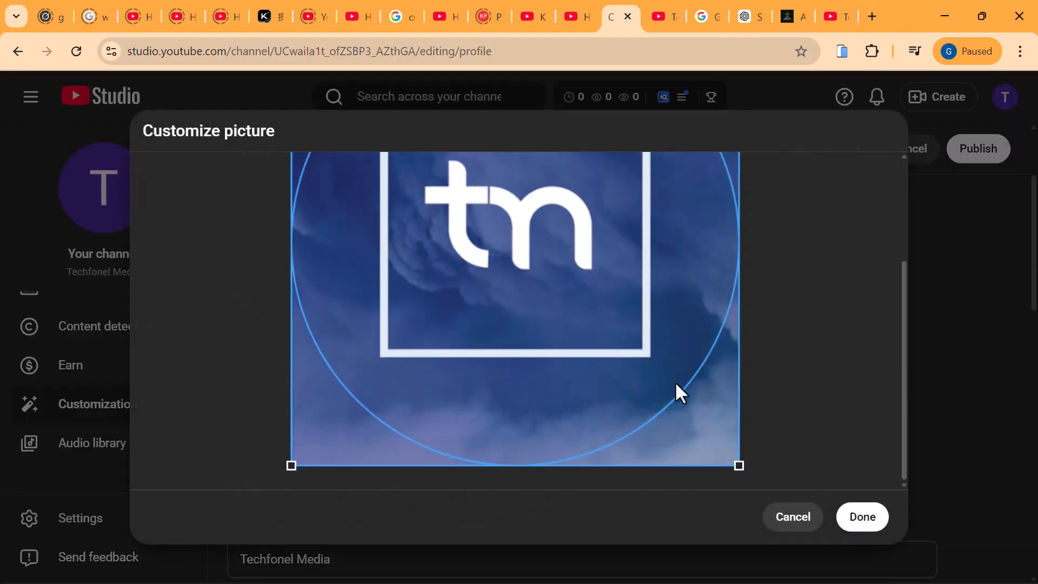
pyautogui.click(858, 520)
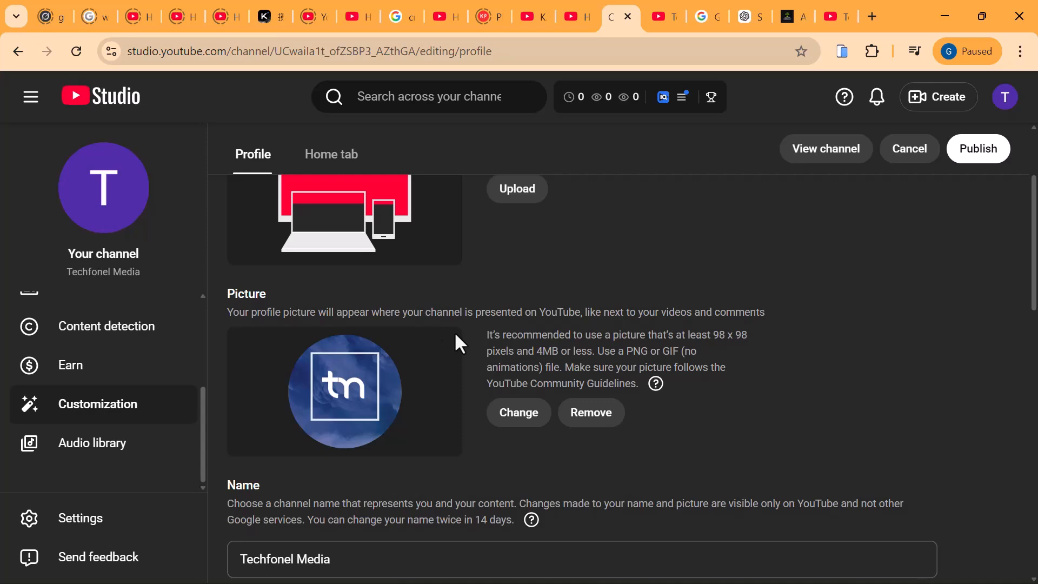
# Review the Picture and Video watermark (Entire video) sections, ending back at the top.
pyautogui.scroll(-9, 457, 341)
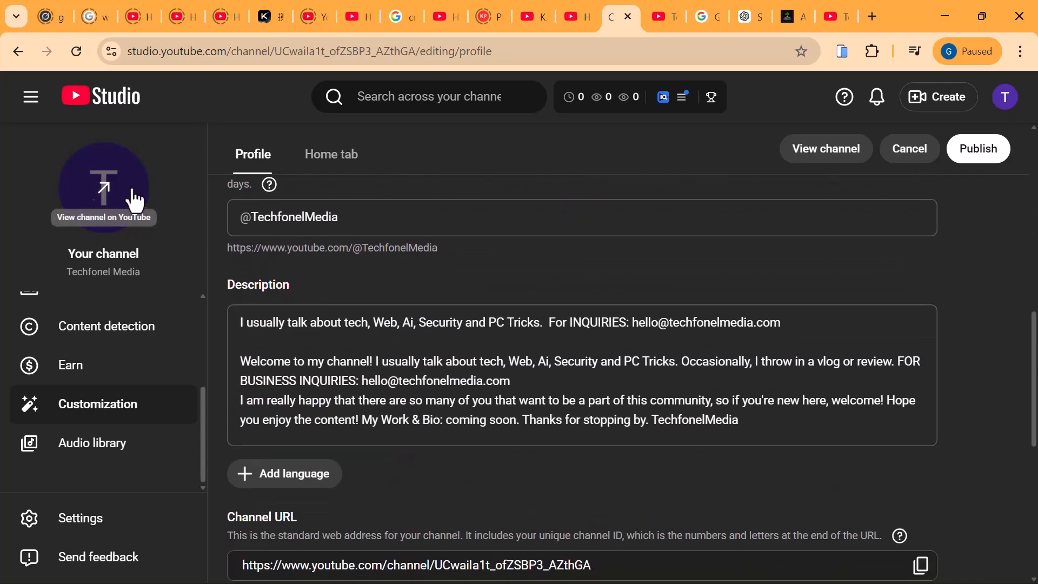
pyautogui.scroll(-8, 466, 286)
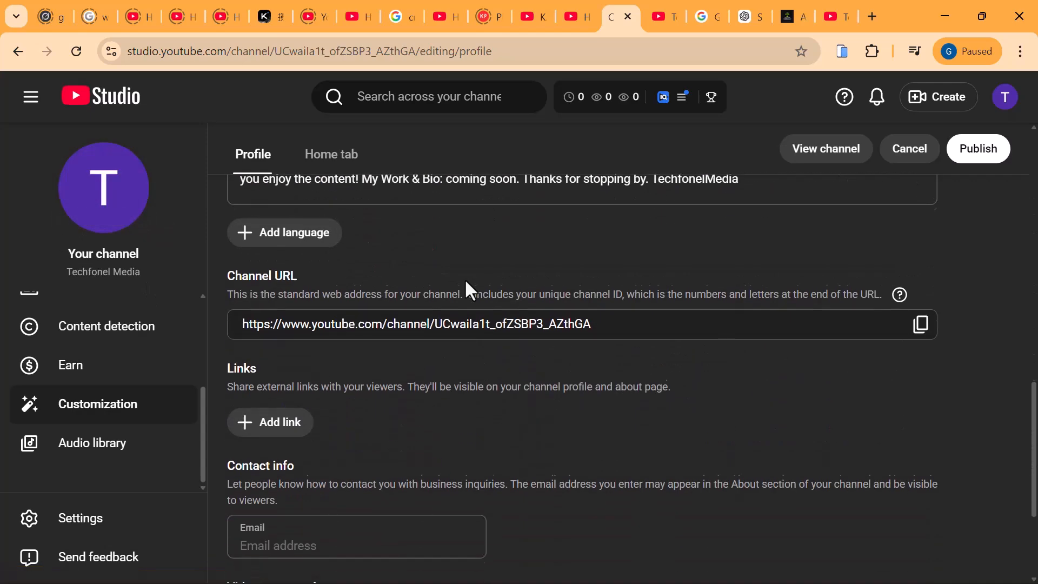
pyautogui.scroll(20, 466, 287)
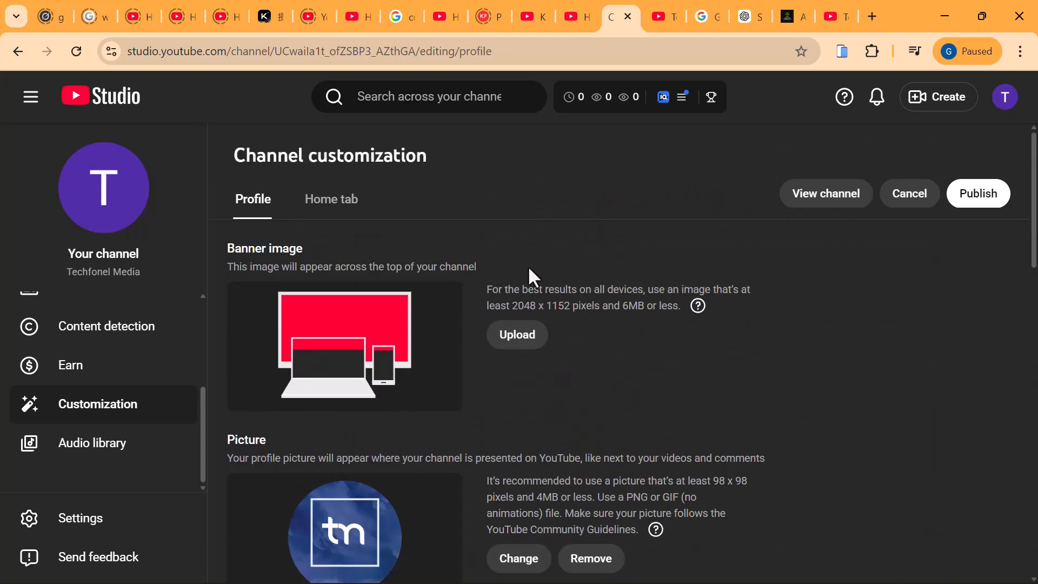
pyautogui.scroll(-13, 528, 270)
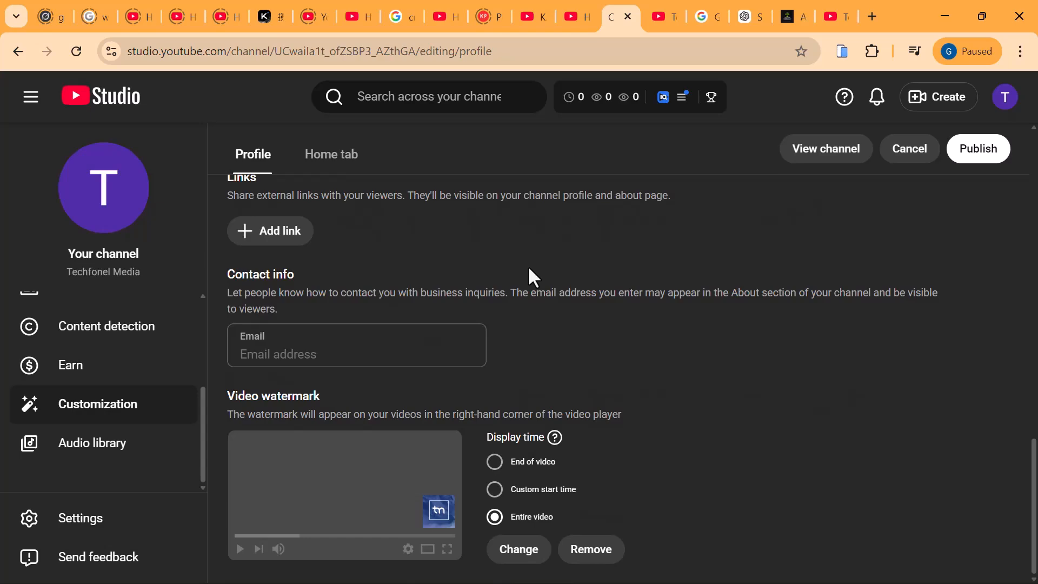
pyautogui.scroll(10, 529, 269)
pyautogui.scroll(-1, 555, 296)
pyautogui.scroll(1, 555, 295)
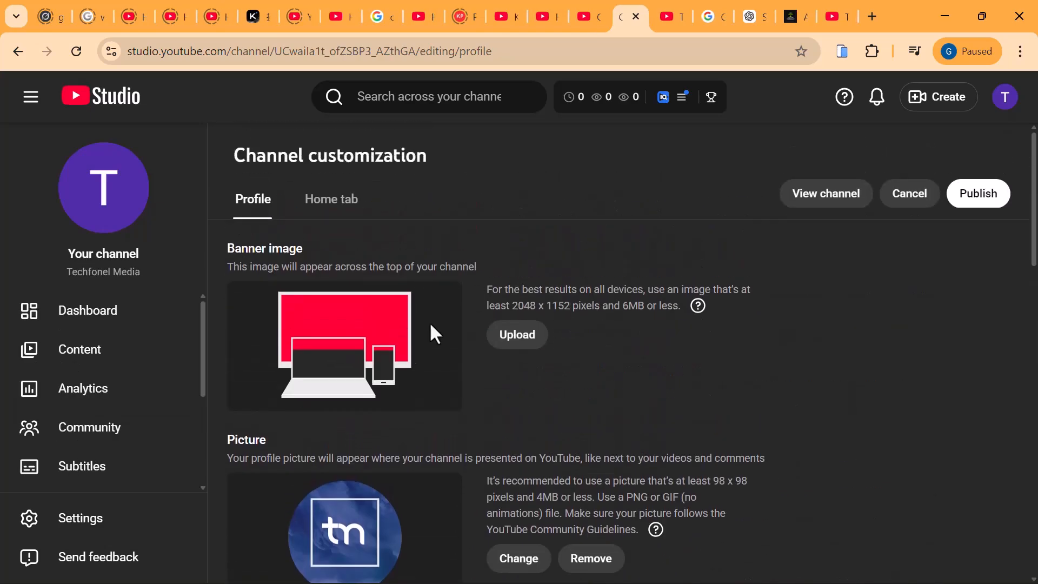
# Publish the customization changes and open the live Techfonel Media channel via Go to channel.
pyautogui.click(982, 201)
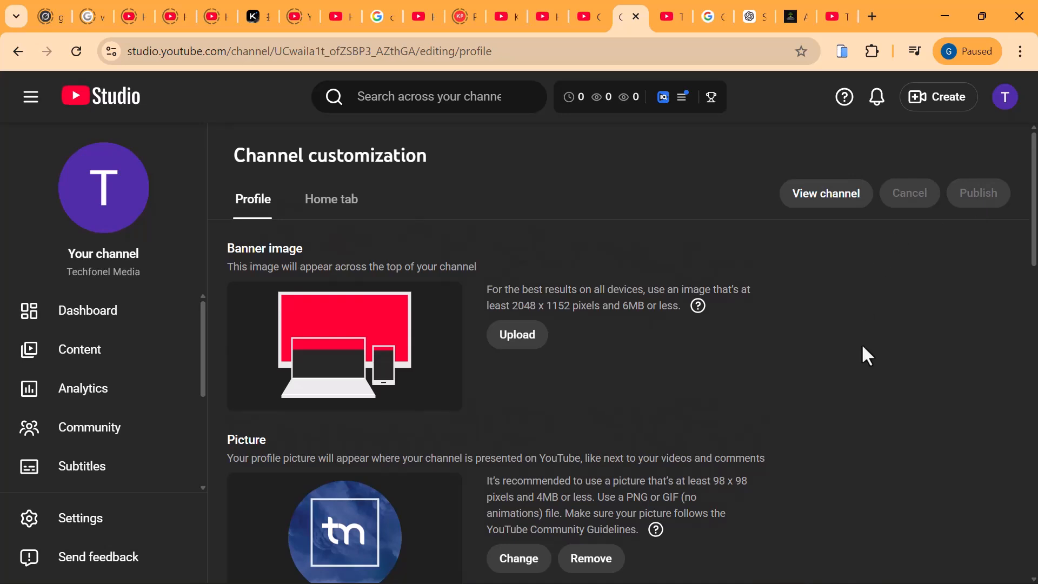
pyautogui.click(657, 1)
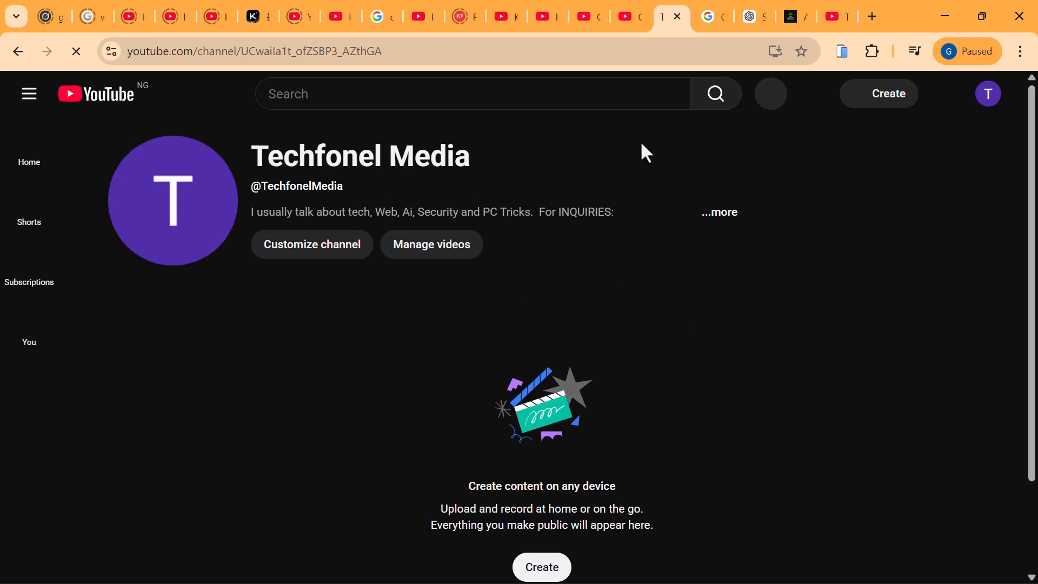
pyautogui.click(631, 3)
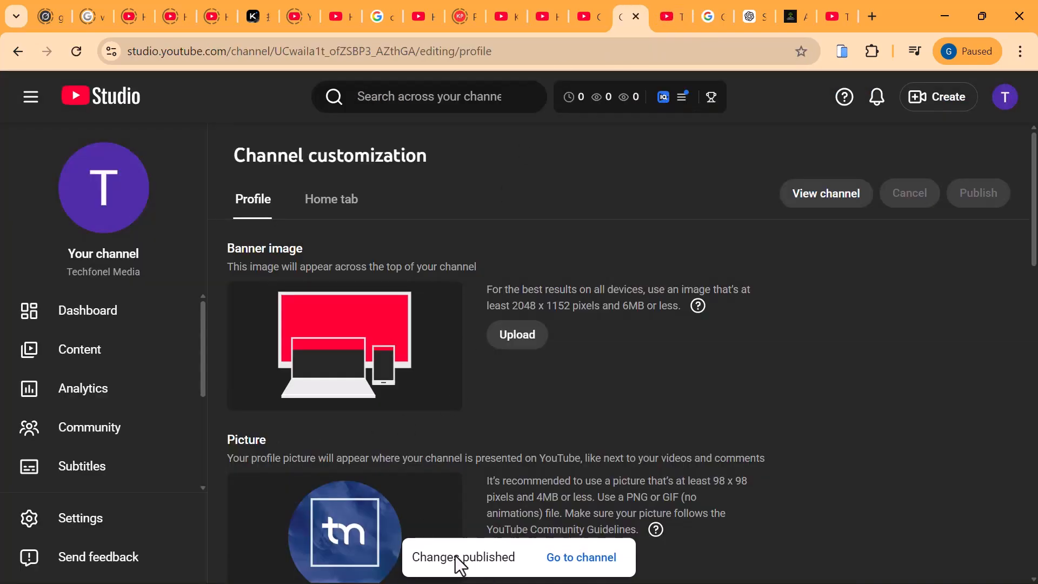
pyautogui.click(549, 559)
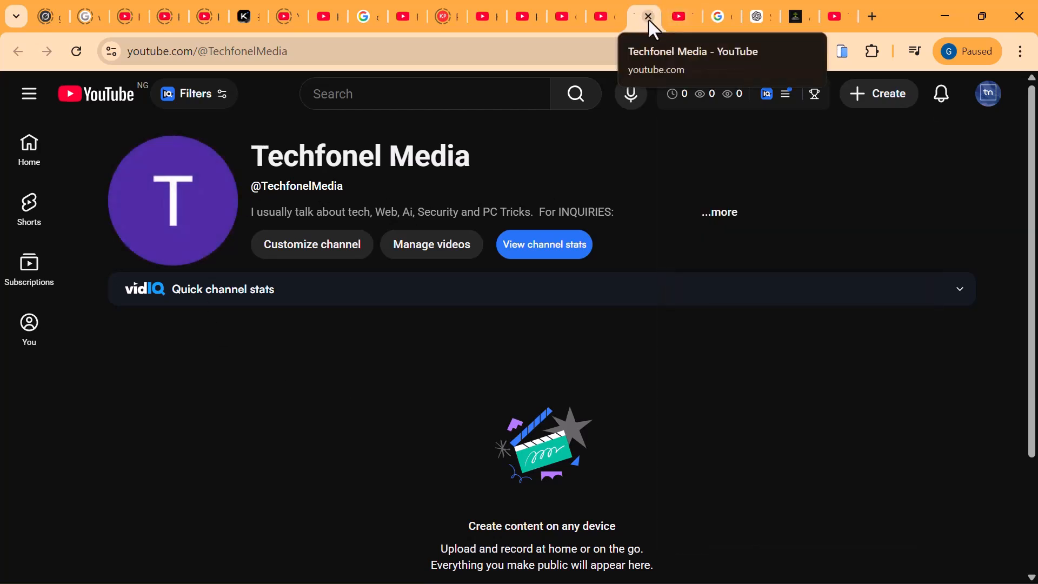
# Close the channel page tab and navigate through Community to the Audio library.
pyautogui.click(649, 17)
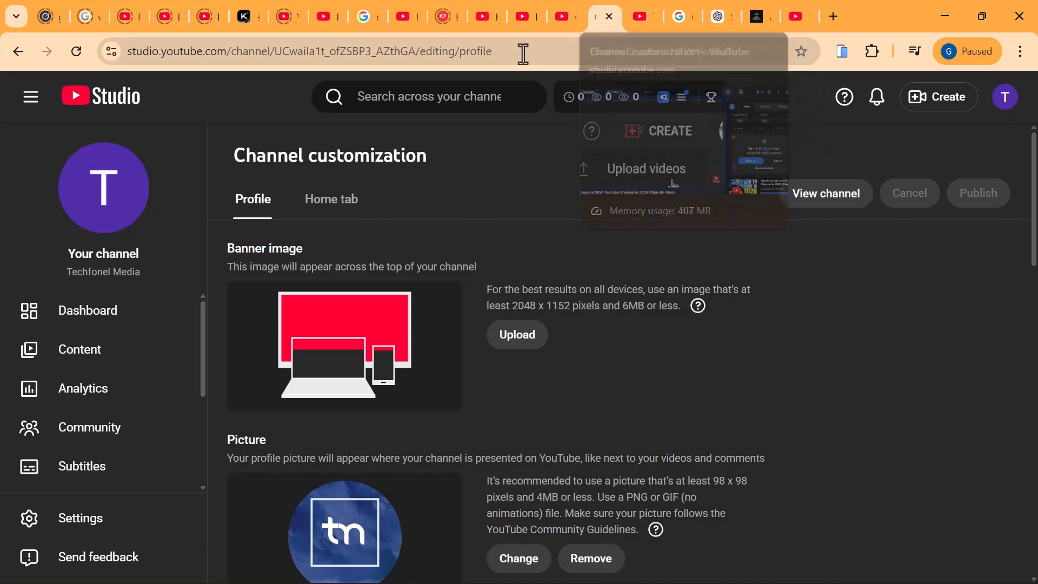
pyautogui.scroll(-10, 410, 439)
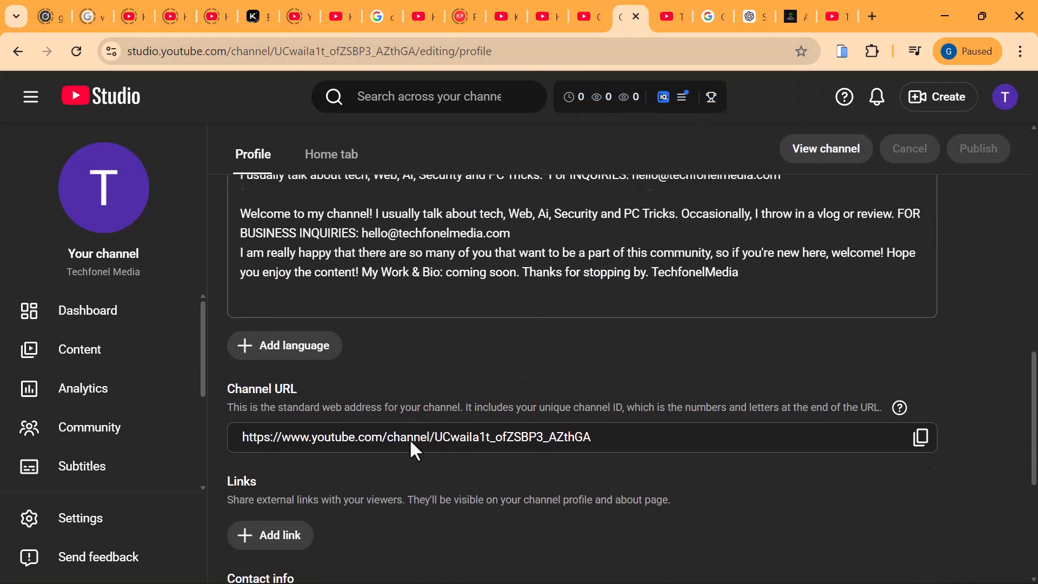
pyautogui.scroll(10, 409, 438)
pyautogui.click(89, 438)
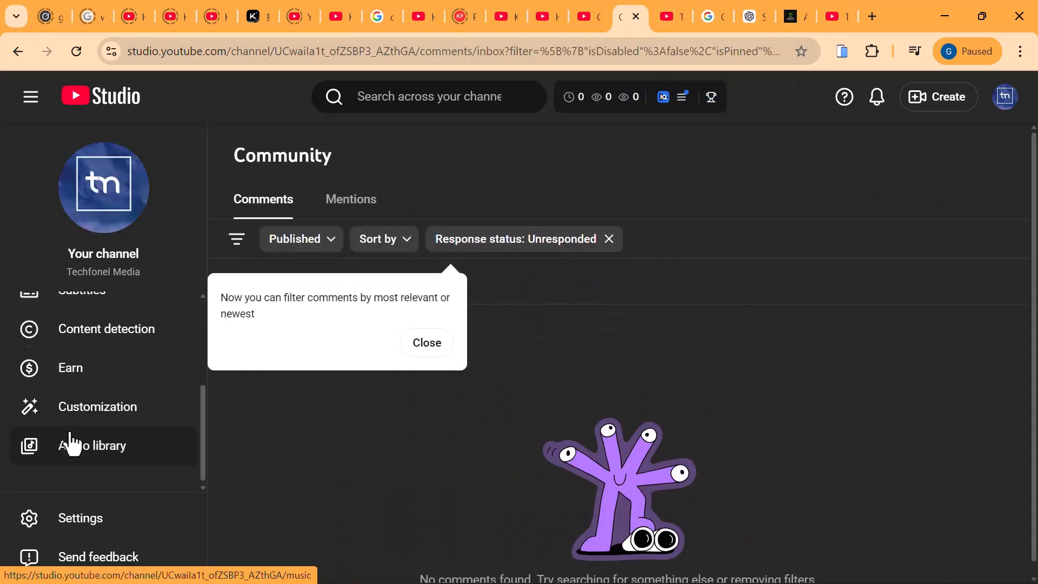
pyautogui.scroll(1, 70, 433)
pyautogui.scroll(-1, 70, 434)
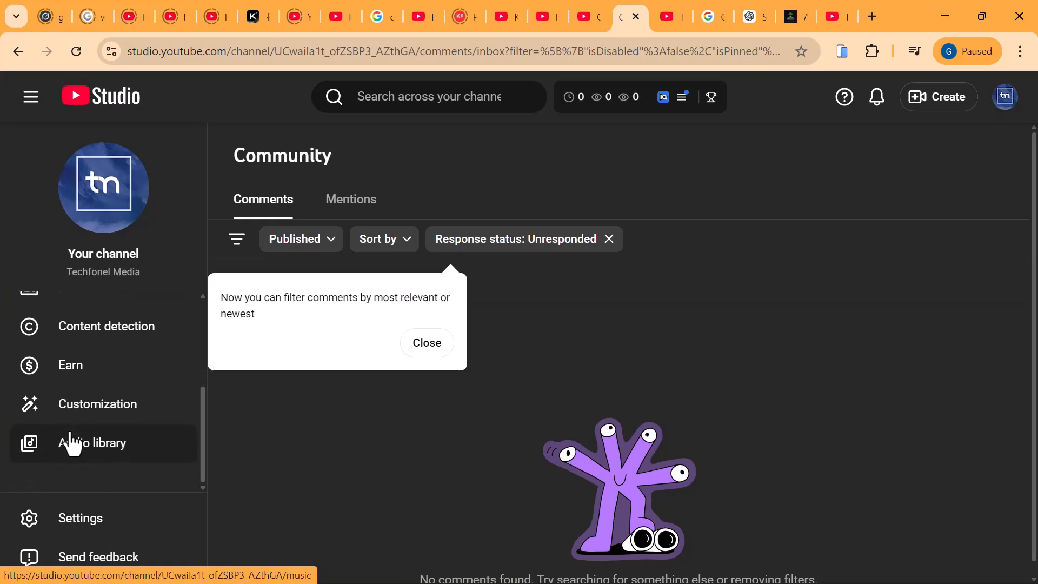
pyautogui.click(107, 452)
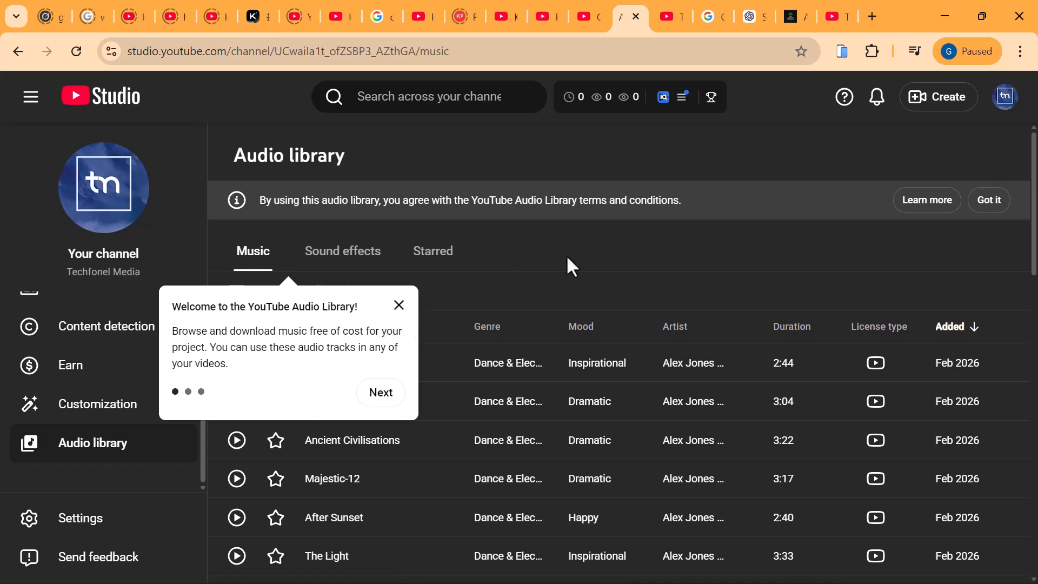
# Get through the Audio library welcome tips and preview the Intergalactic track.
pyautogui.click(396, 401)
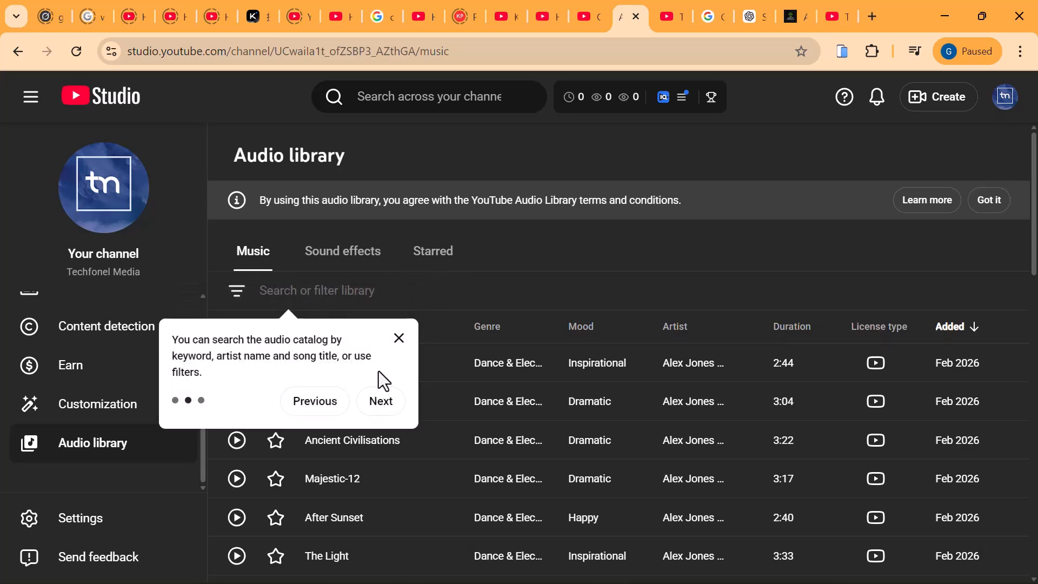
pyautogui.click(374, 411)
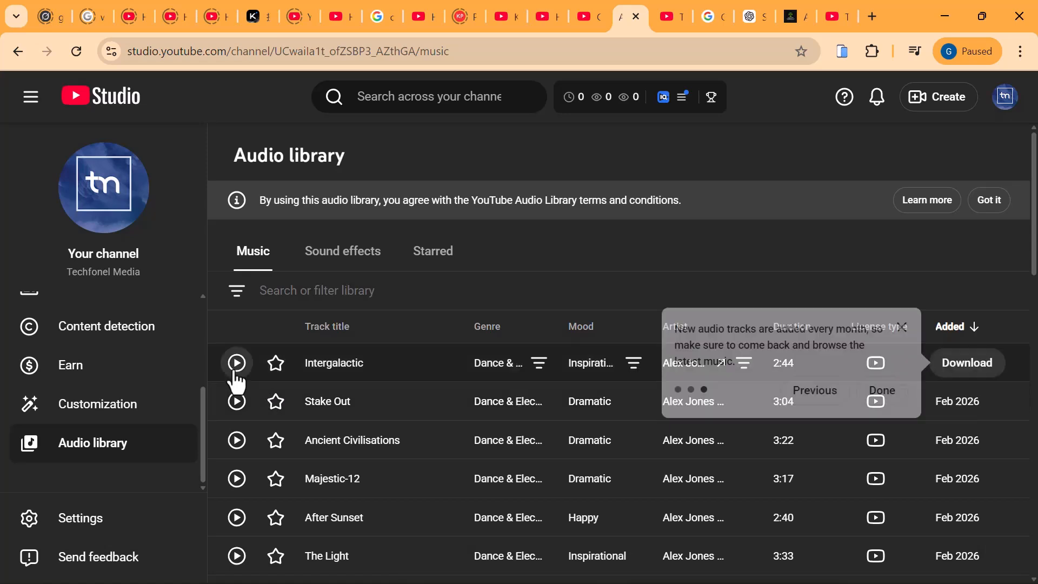
pyautogui.click(236, 363)
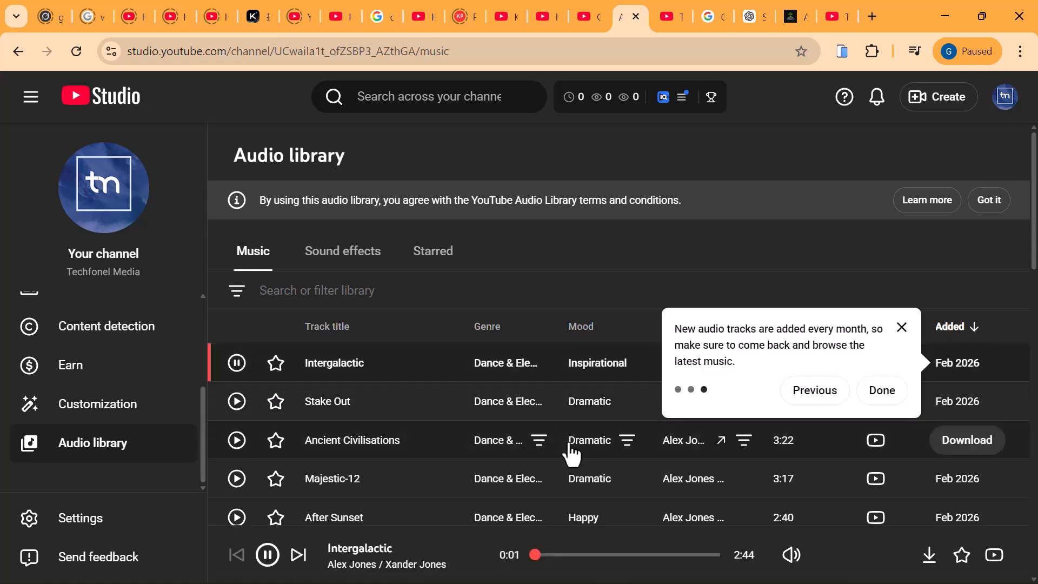
pyautogui.click(881, 391)
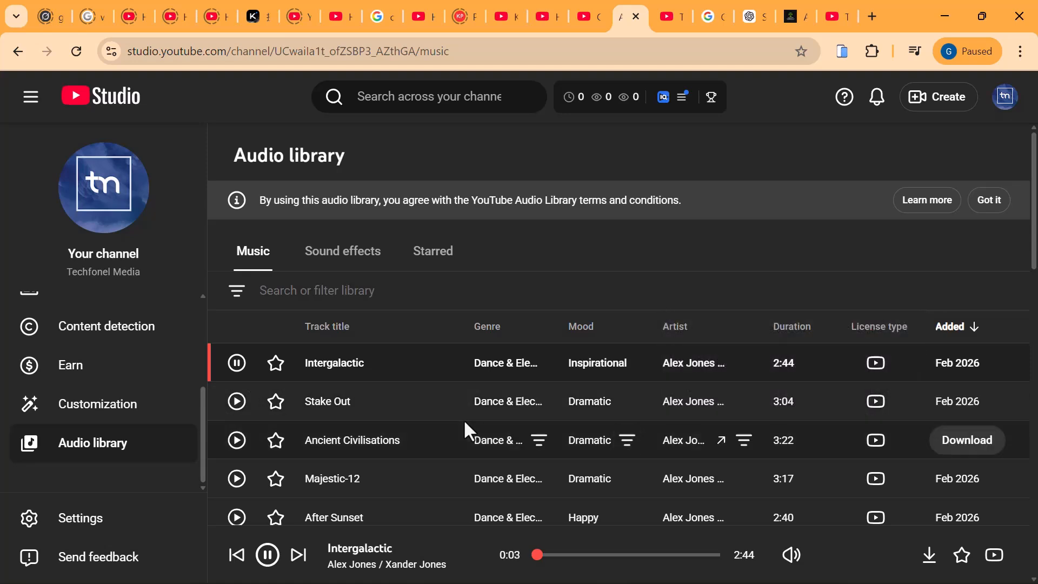
# Preview Ancient Civilisations, toggle Sound effects and back to Music, pause, then open Earn.
pyautogui.click(238, 442)
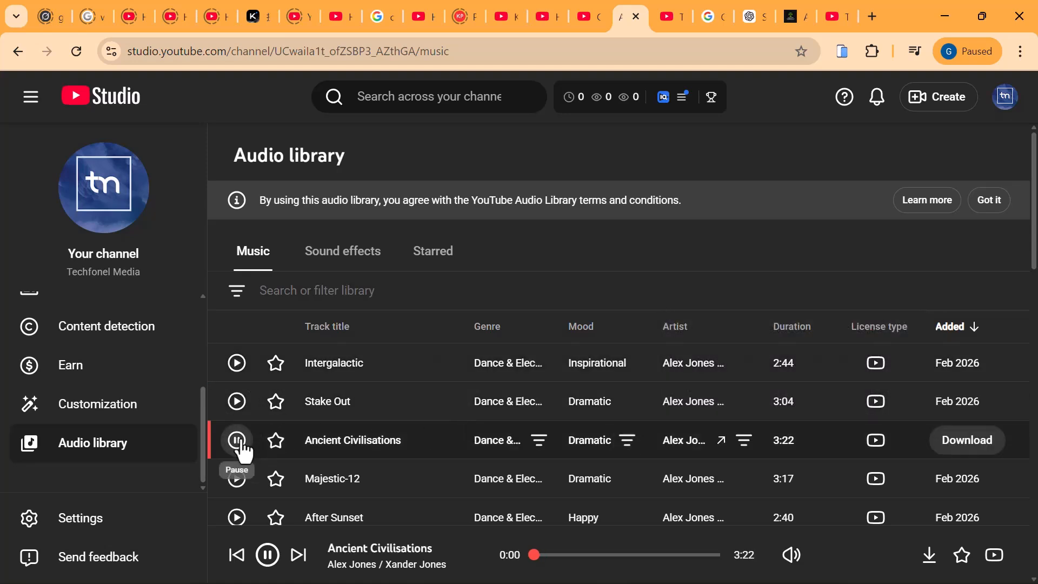
pyautogui.scroll(-19, 243, 451)
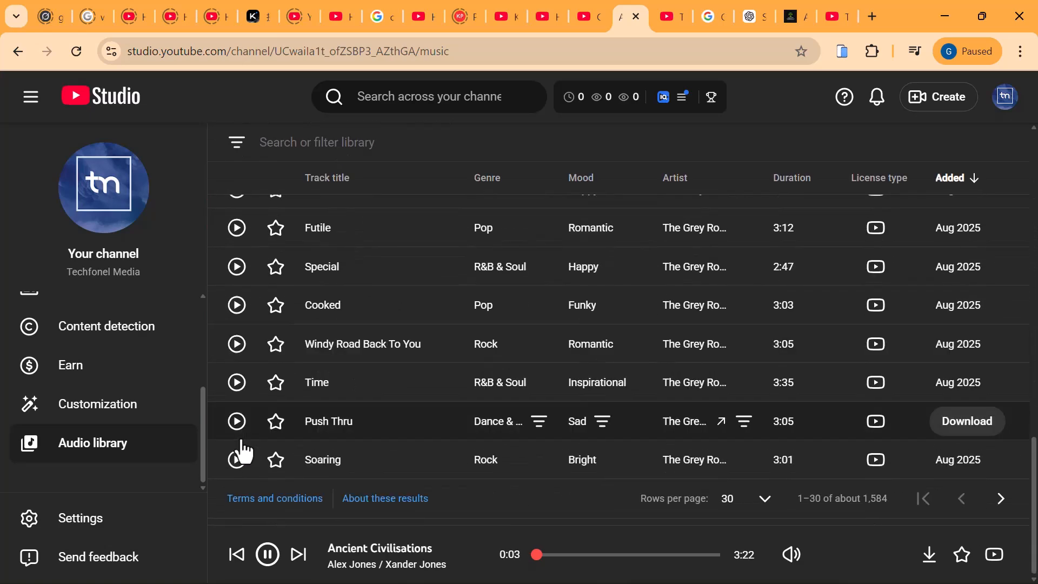
pyautogui.scroll(19, 243, 451)
pyautogui.scroll(-4, 403, 484)
pyautogui.scroll(4, 403, 484)
pyautogui.click(357, 258)
pyautogui.click(253, 251)
pyautogui.click(237, 439)
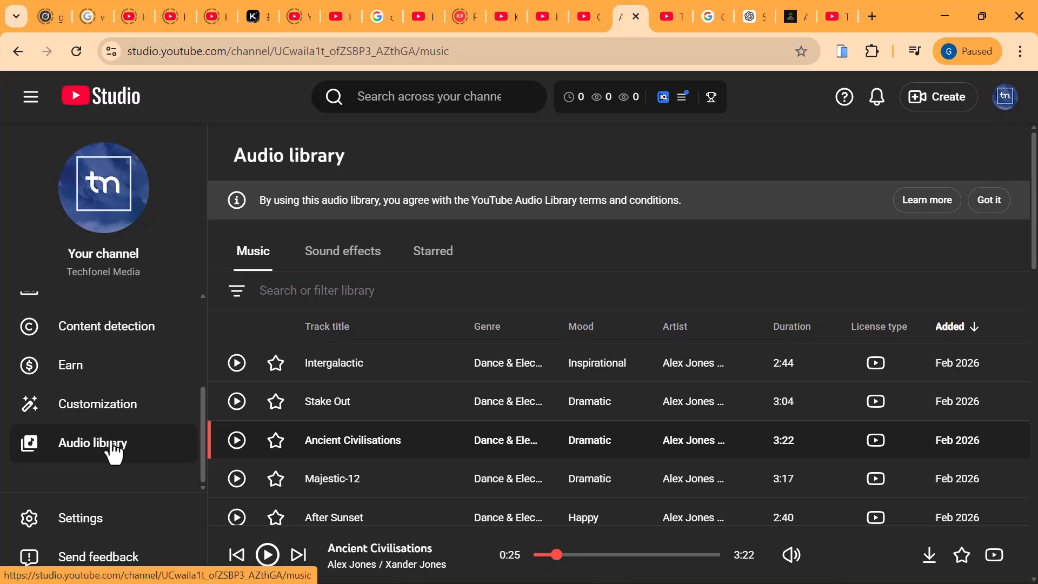
pyautogui.scroll(1, 113, 452)
pyautogui.click(92, 448)
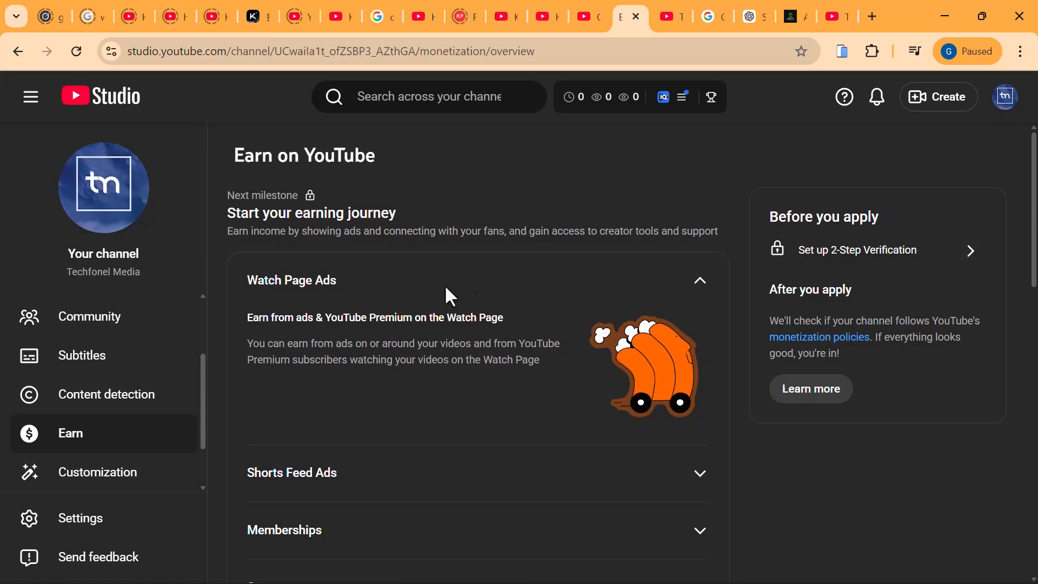
# Scroll through the Earn page's Eligibility and Creator resources sections.
pyautogui.scroll(-9, 477, 386)
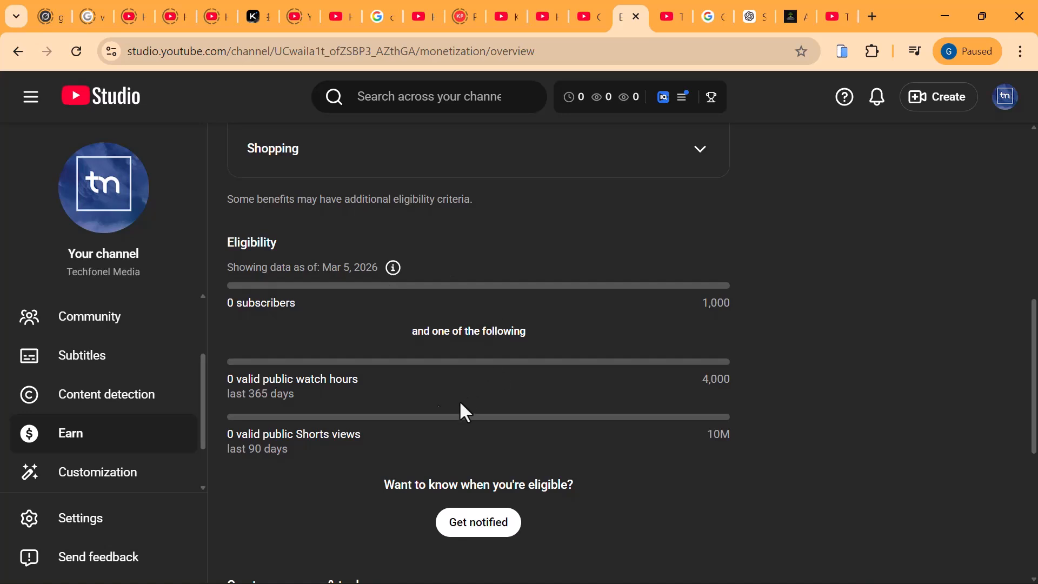
pyautogui.scroll(-3, 560, 404)
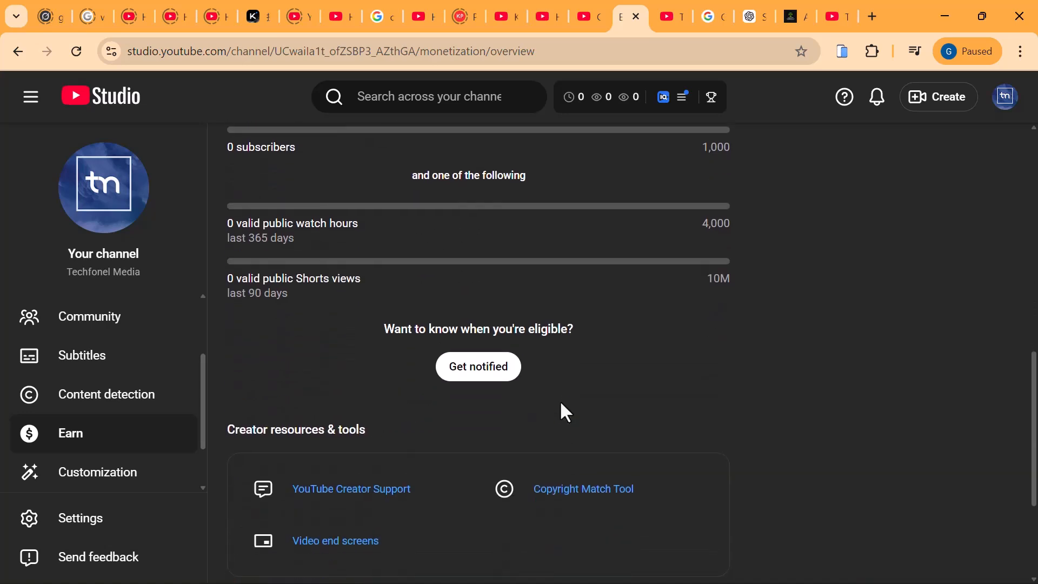
pyautogui.scroll(-4, 561, 404)
pyautogui.scroll(8, 562, 411)
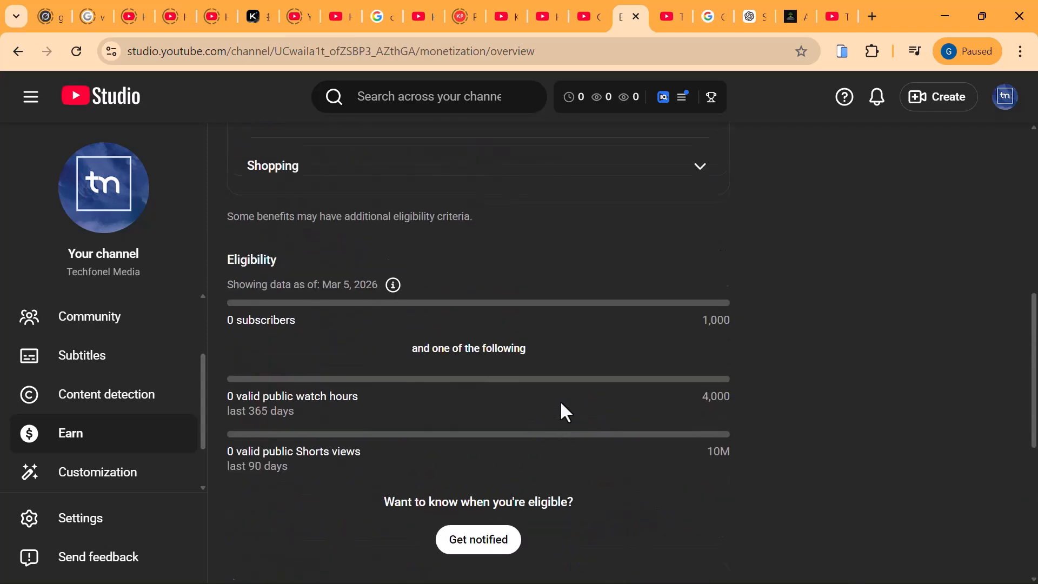
pyautogui.scroll(6, 562, 410)
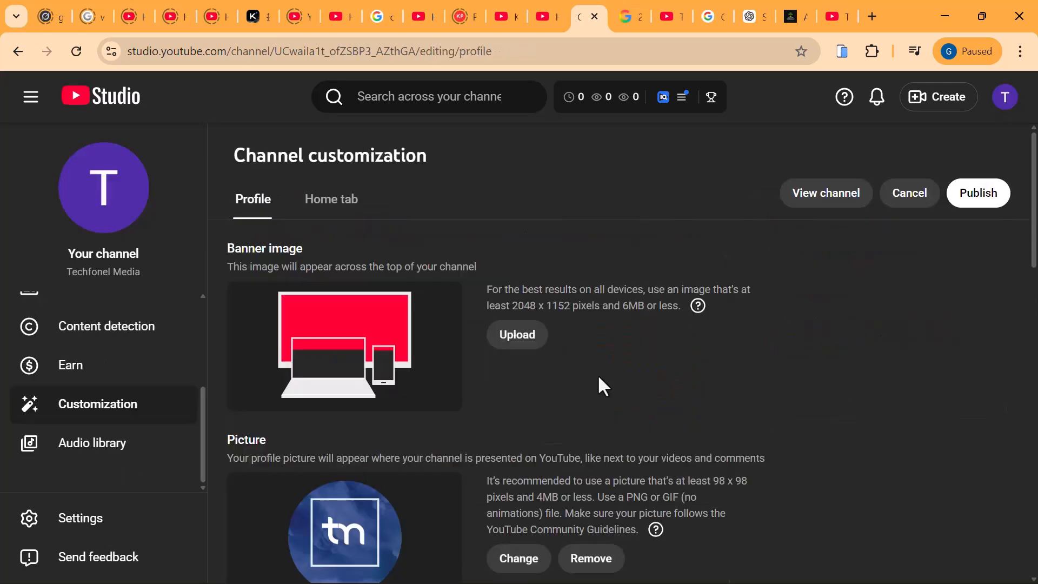
# Publish the profile changes, recheck Picture and Name, and open the public channel page.
pyautogui.scroll(-15, 599, 378)
pyautogui.scroll(10, 599, 378)
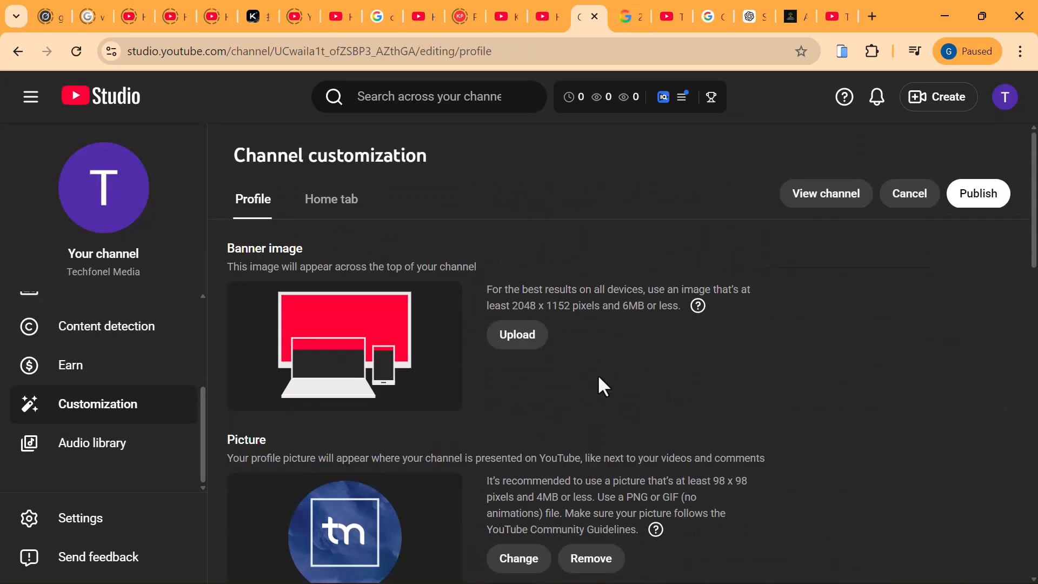
pyautogui.click(980, 193)
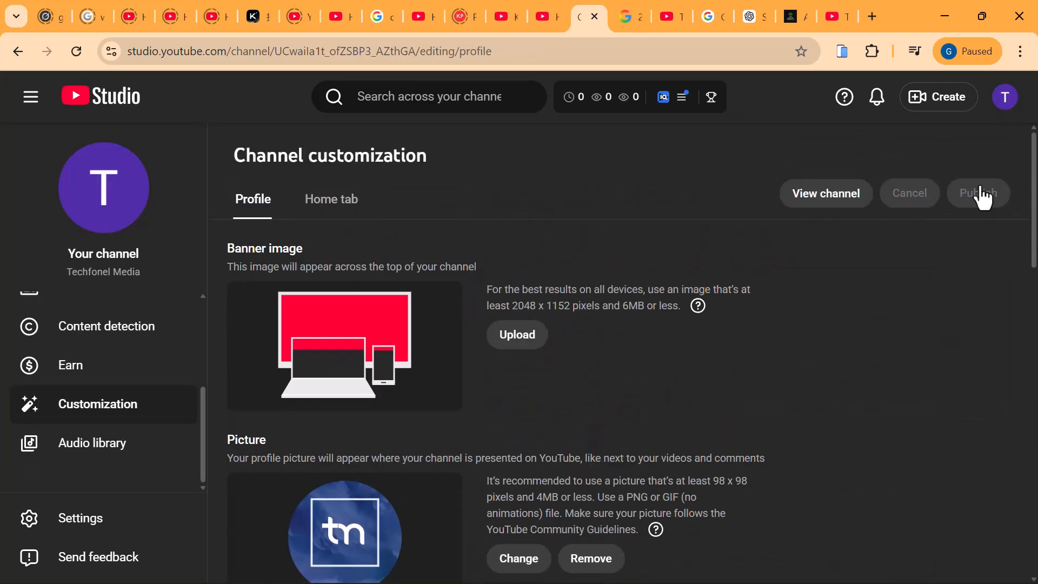
pyautogui.scroll(-3, 817, 412)
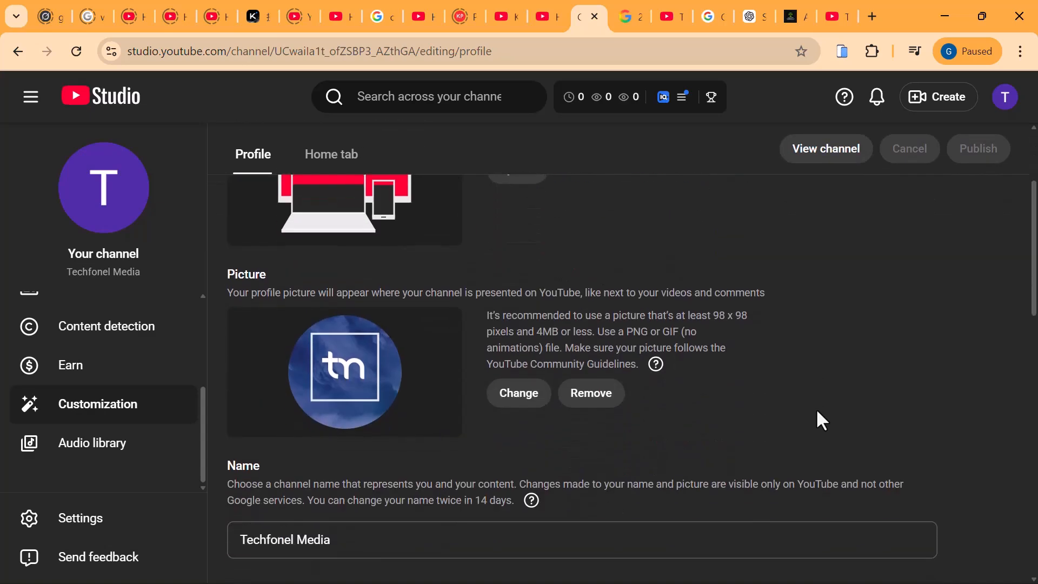
pyautogui.scroll(3, 817, 411)
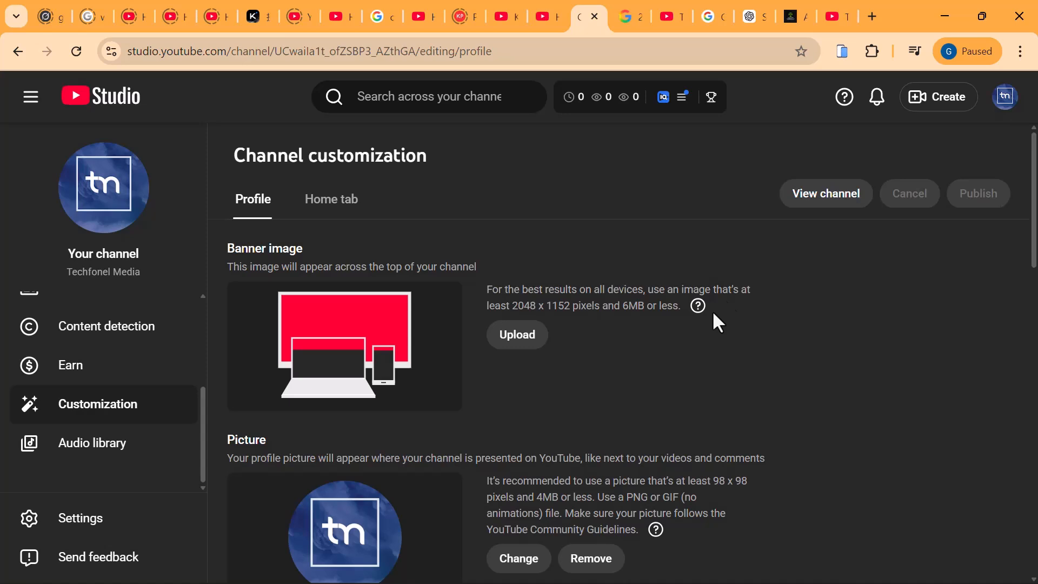
pyautogui.click(828, 194)
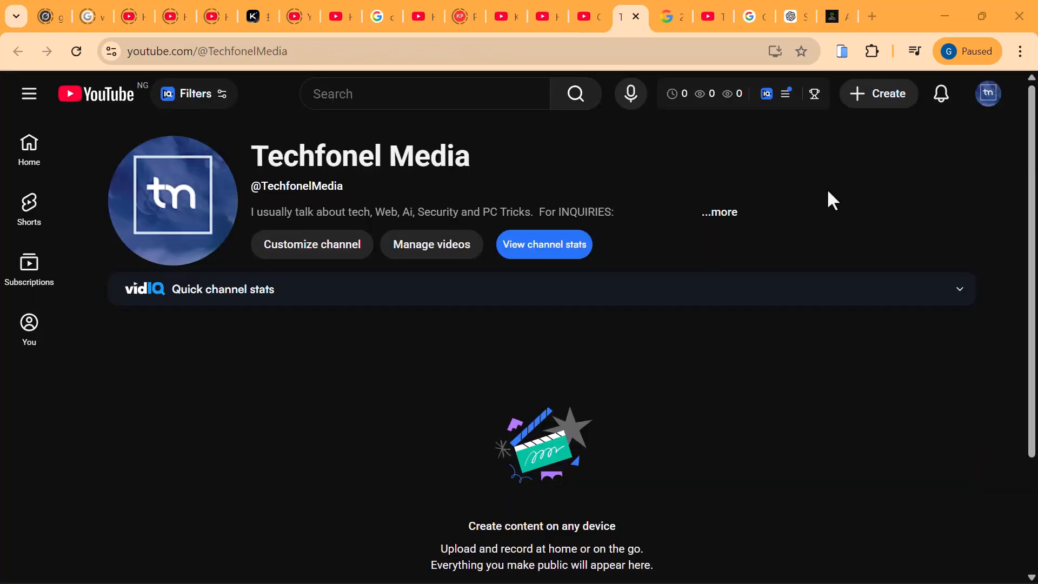